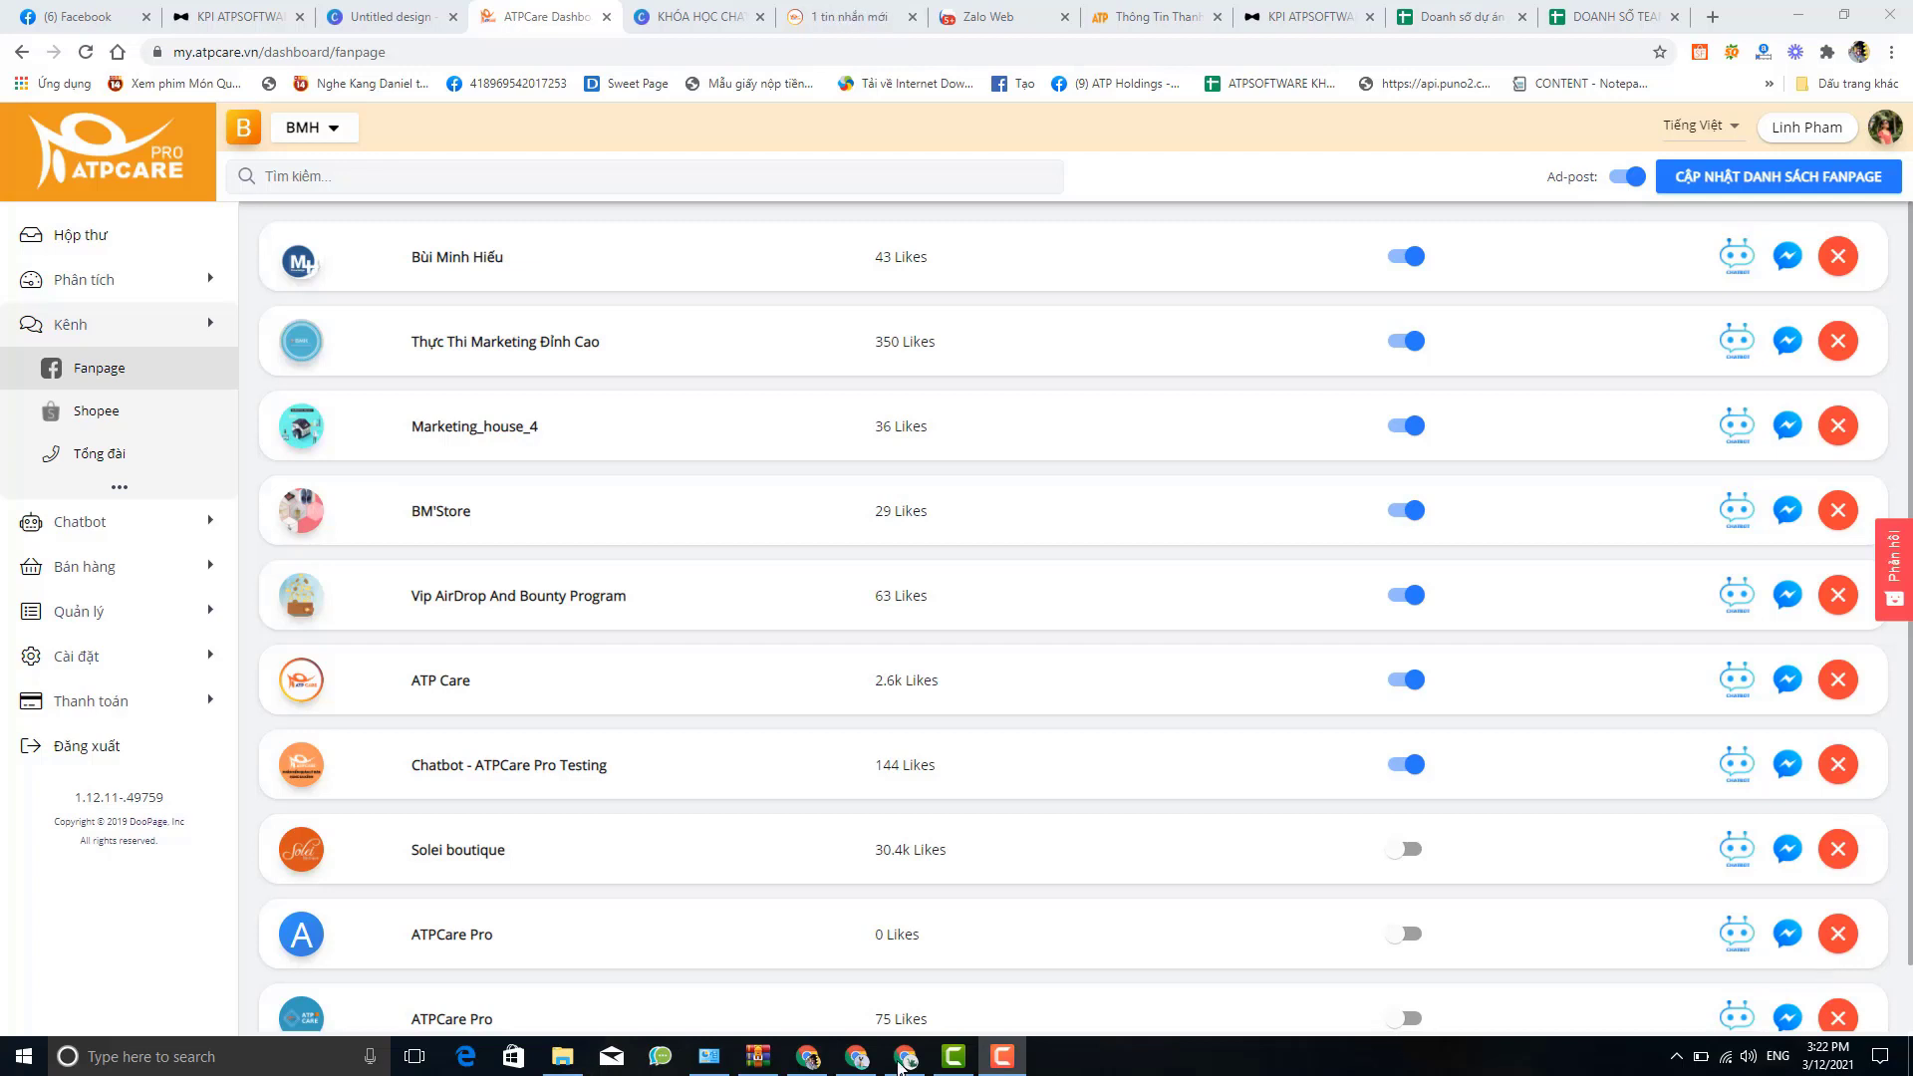
In the other settings (Cài đặt khác), enable automatic hiding and unhiding of comments (Tự động ẩn và bỏ ẩn comment)
{"action": "mouse_move", "coordinate": [117, 659]}
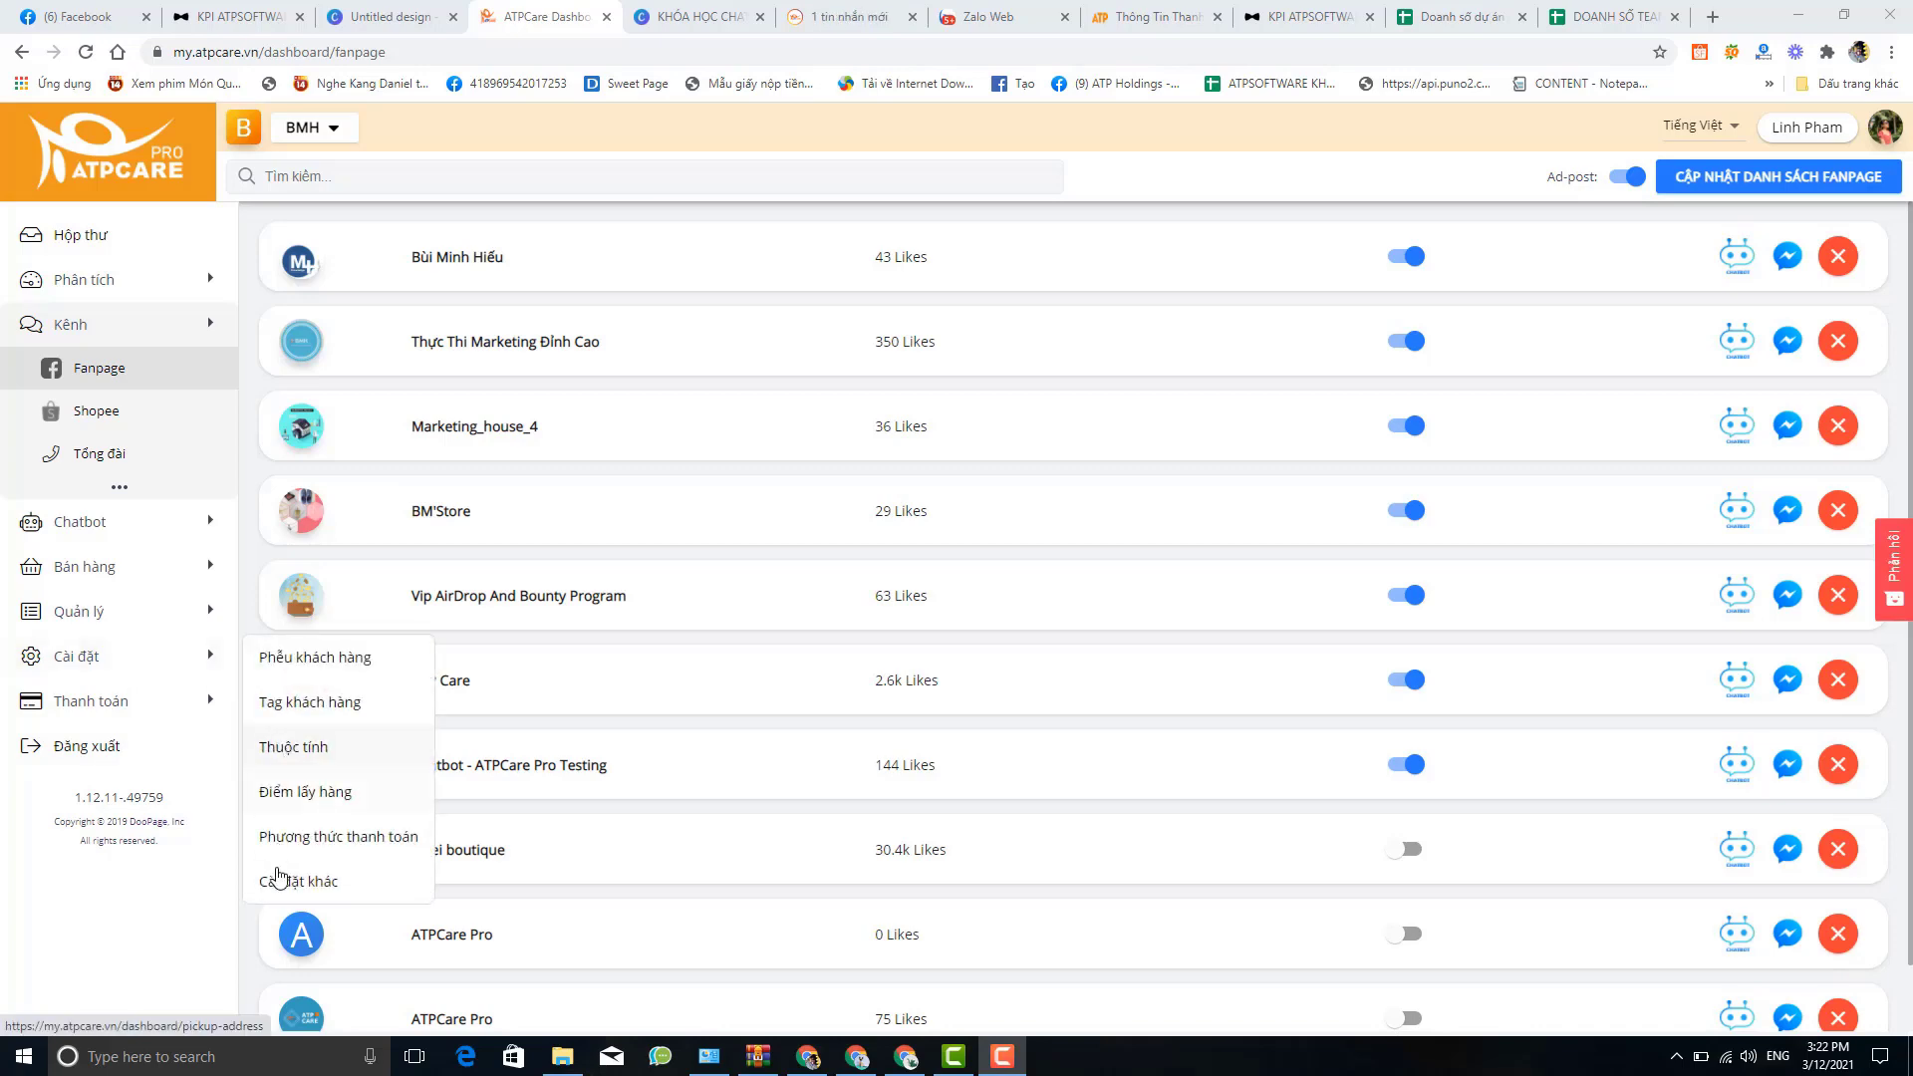
{"action": "left_click", "coordinate": [278, 883]}
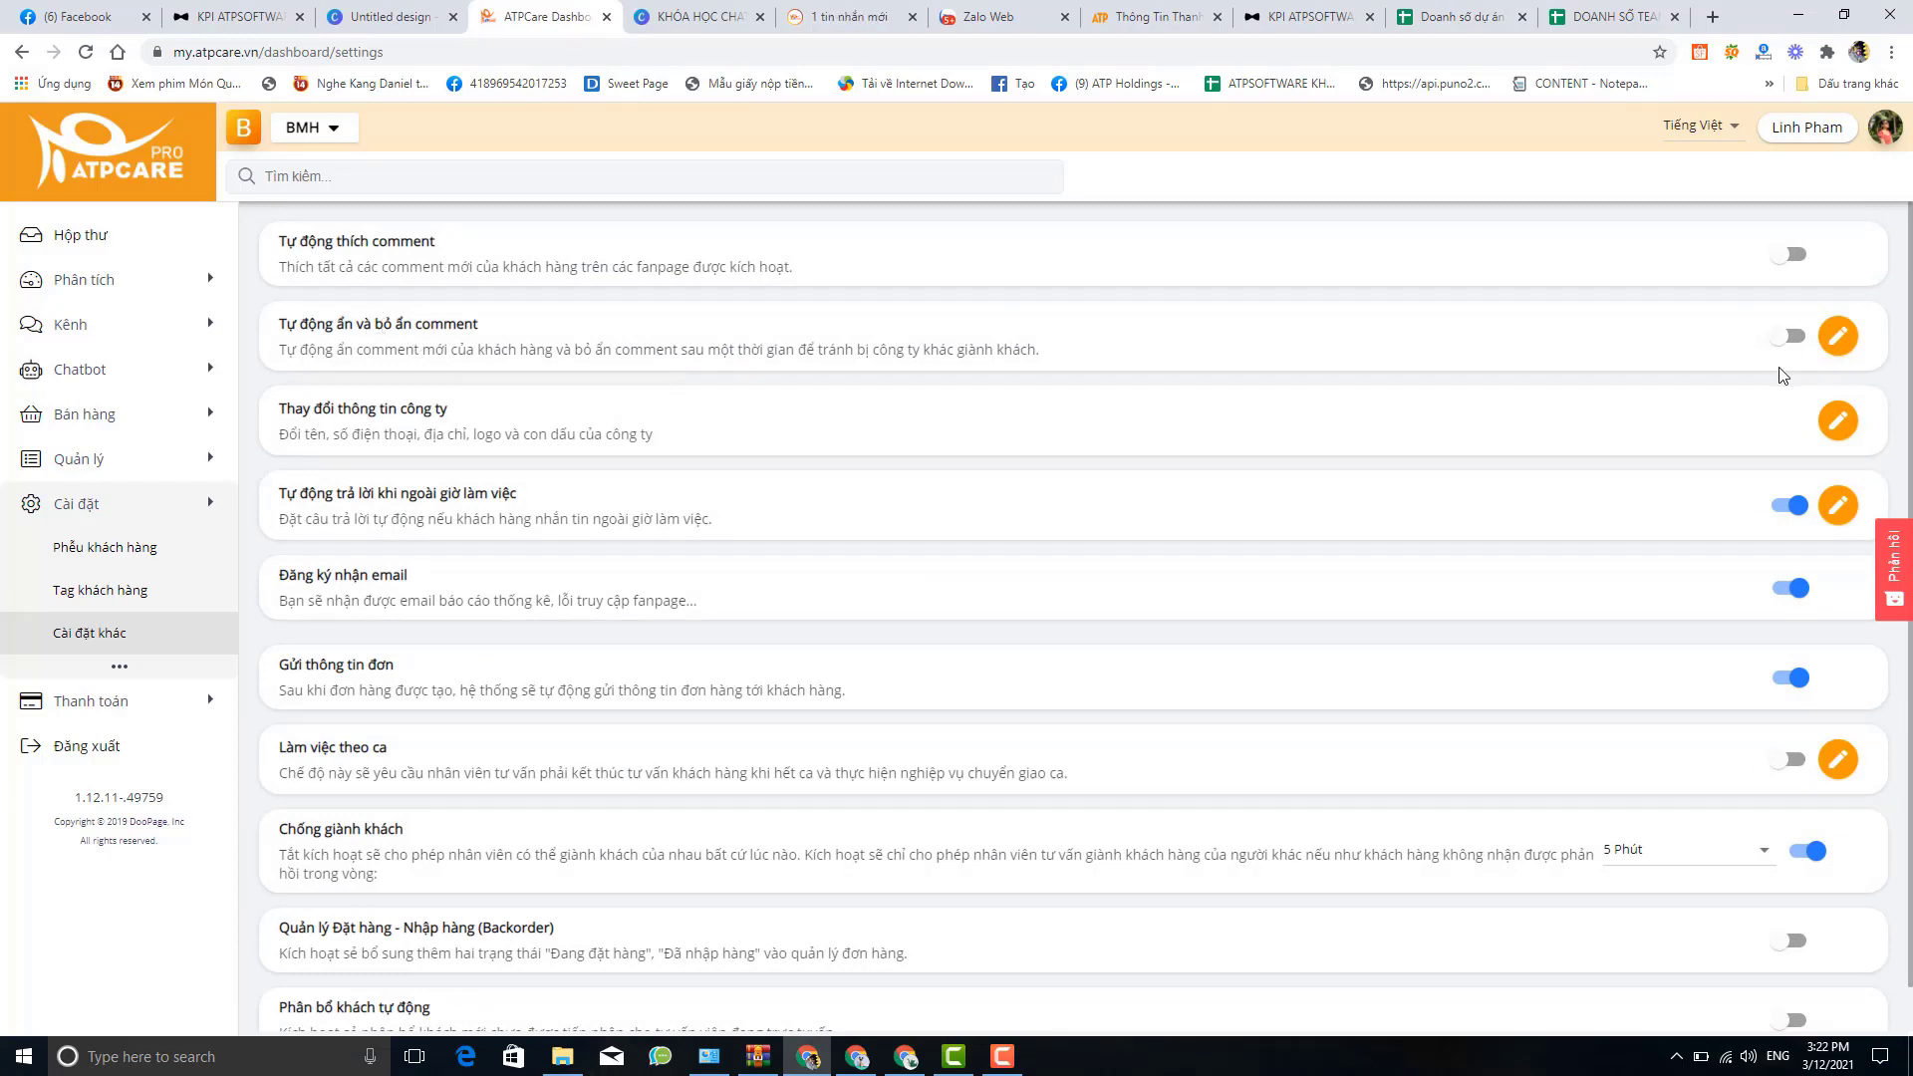
{"action": "left_click", "coordinate": [1797, 341]}
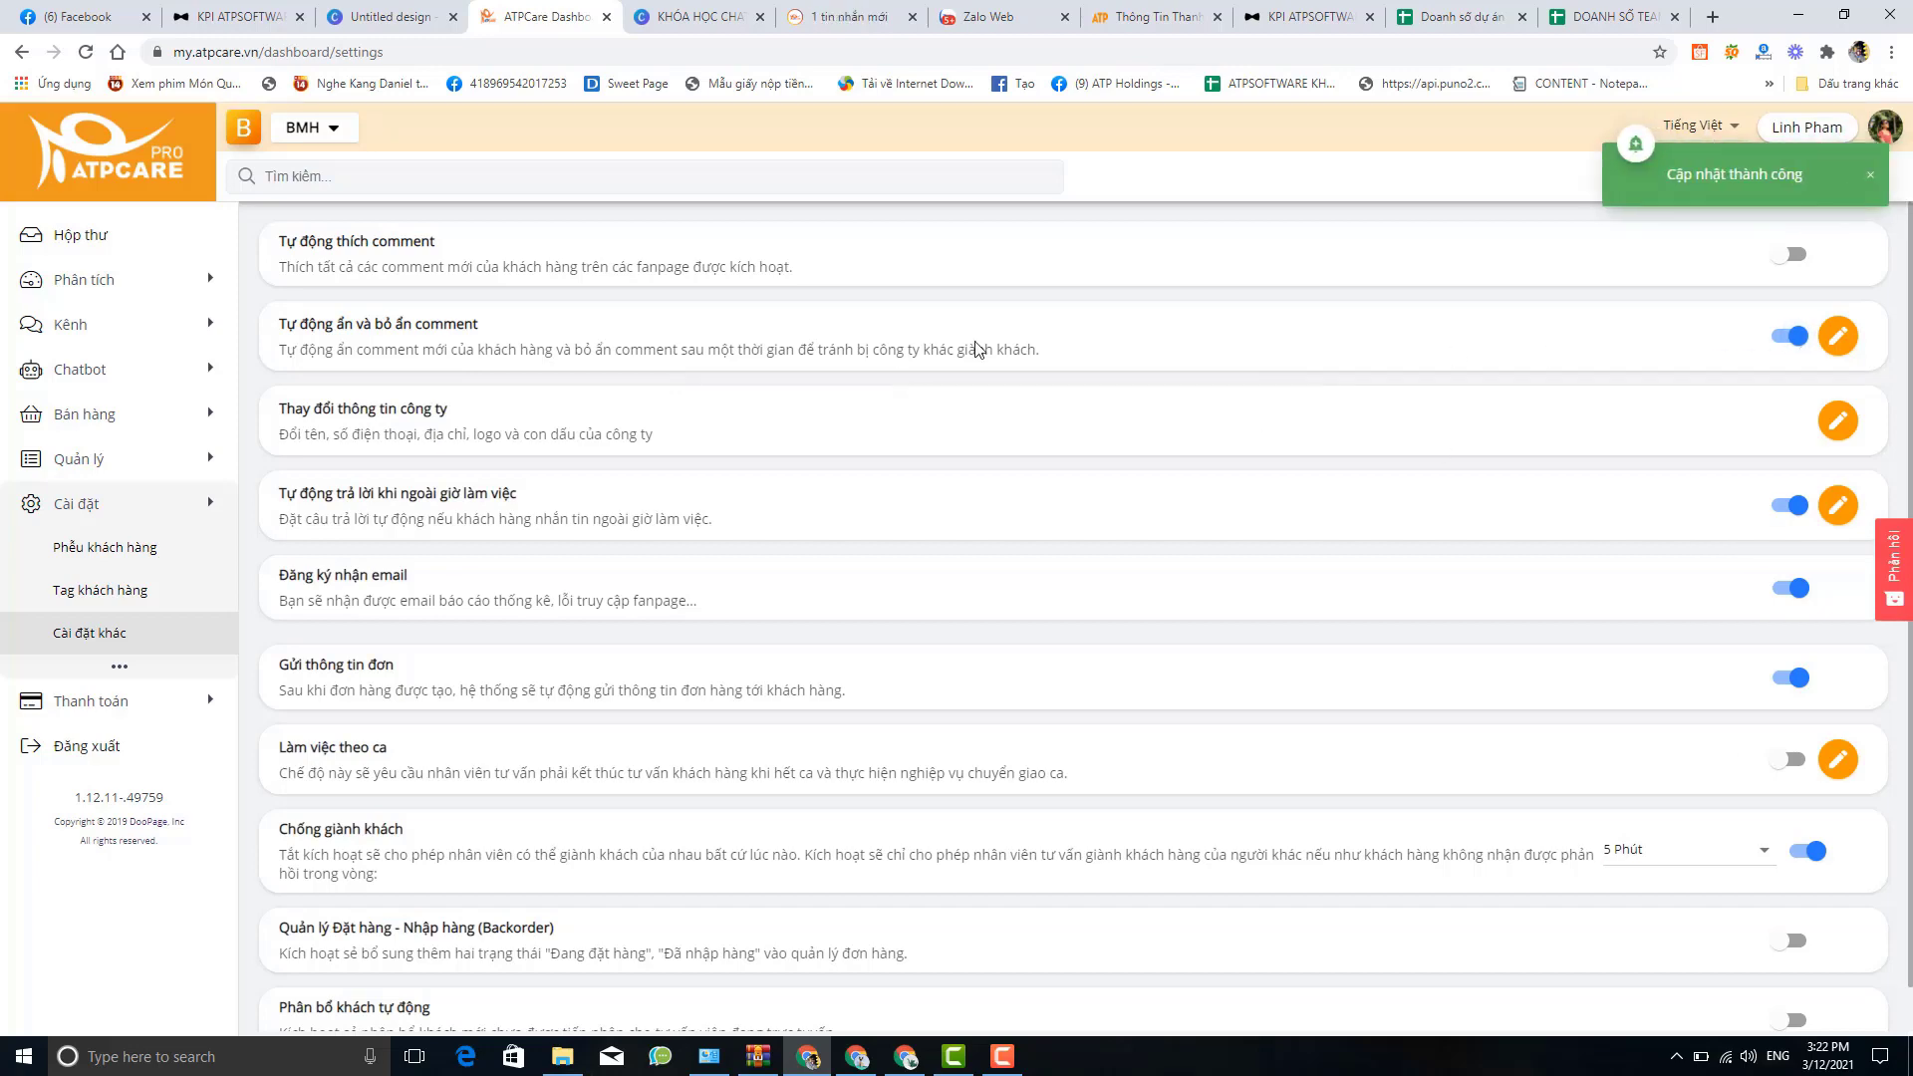
Configure the automatic comment hiding to never unhide comments (Không bao giờ bỏ ẩn) and save the option
{"action": "left_click", "coordinate": [1839, 336]}
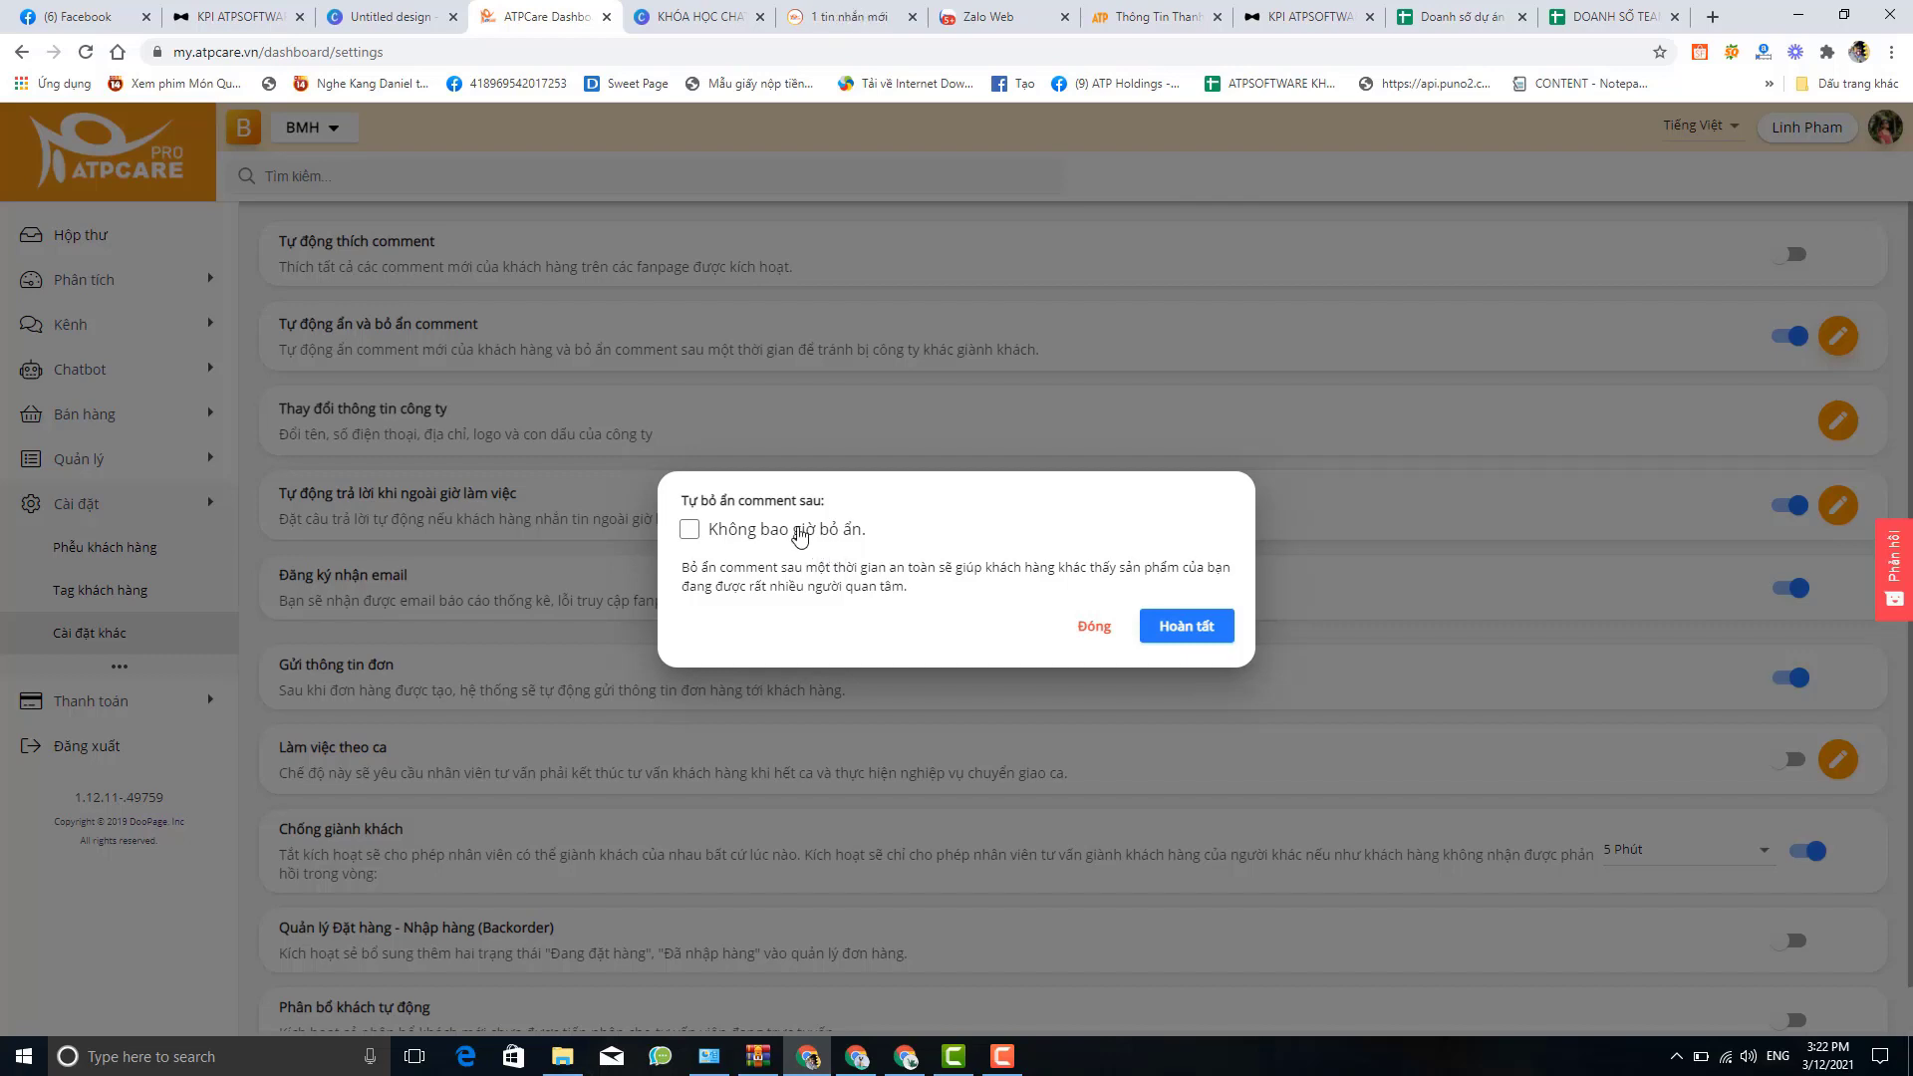
{"action": "left_click", "coordinate": [799, 536]}
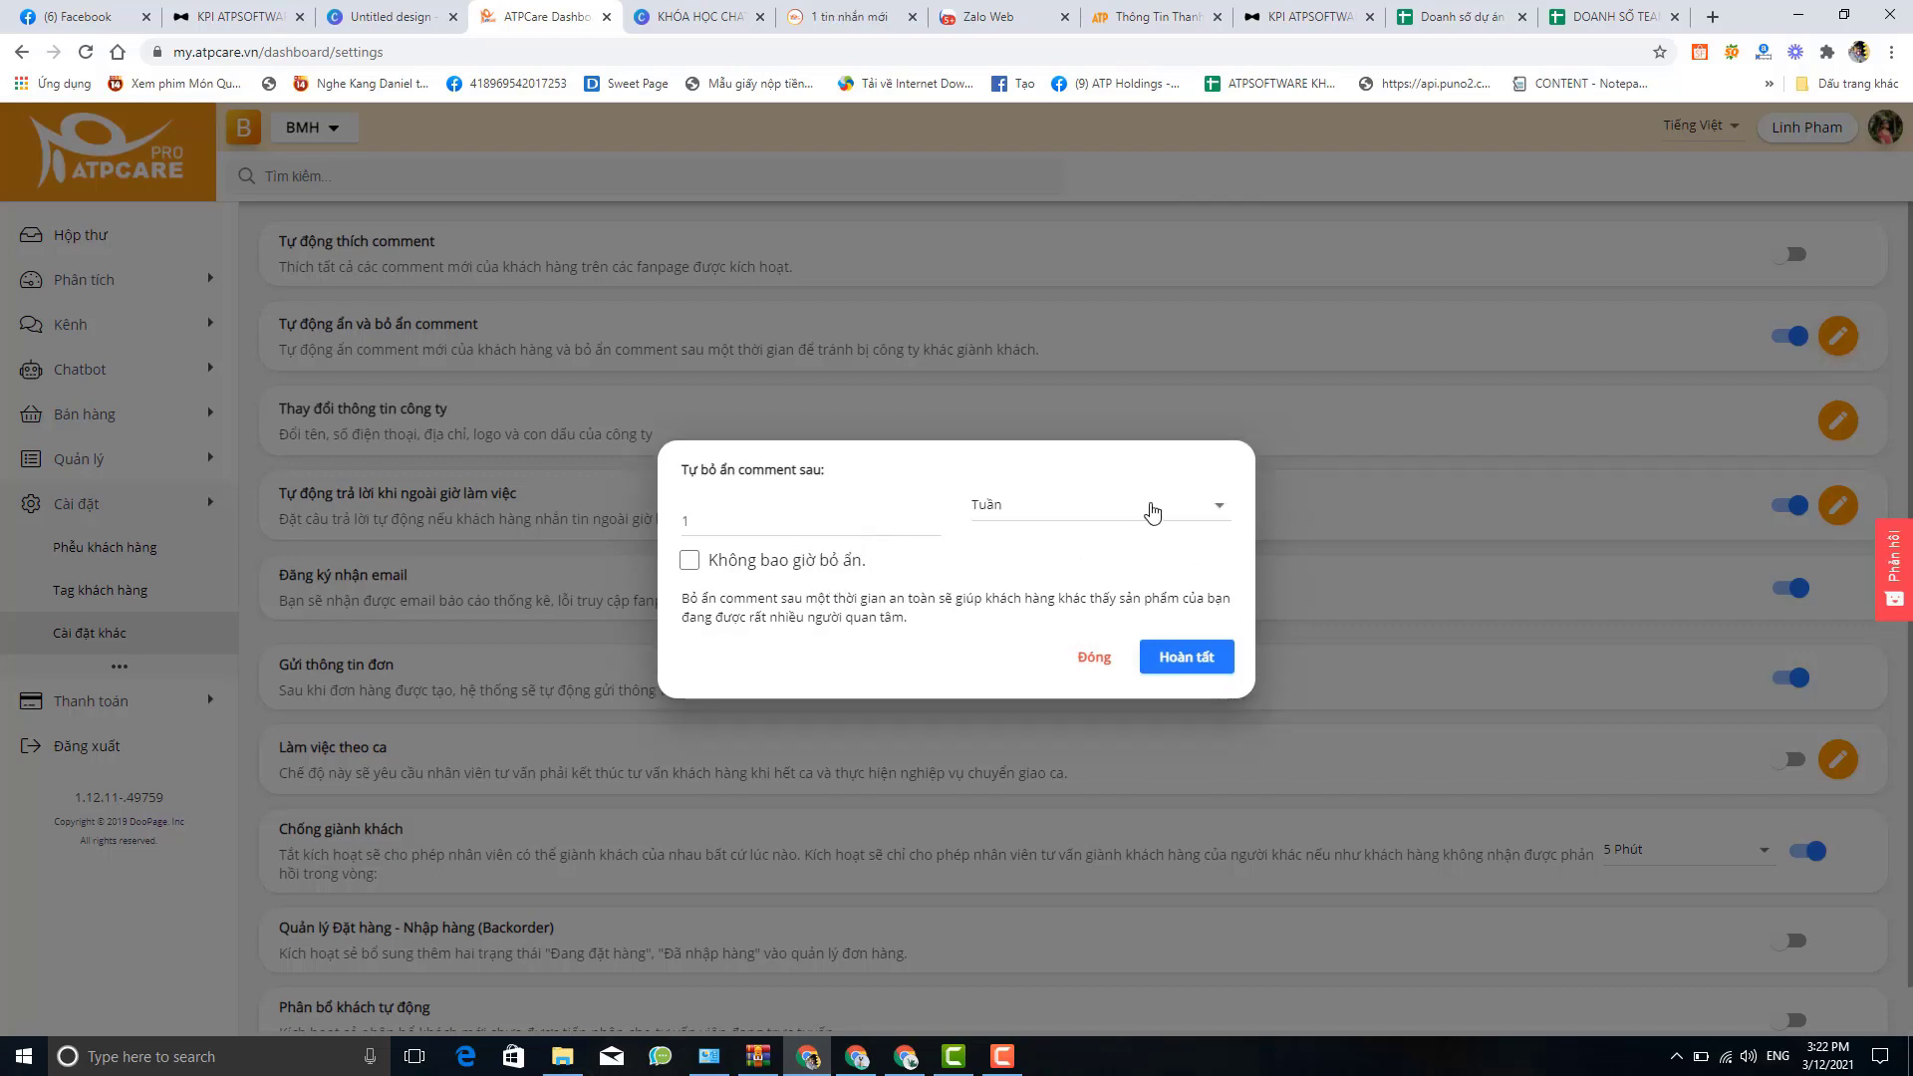
{"action": "left_click", "coordinate": [1152, 510]}
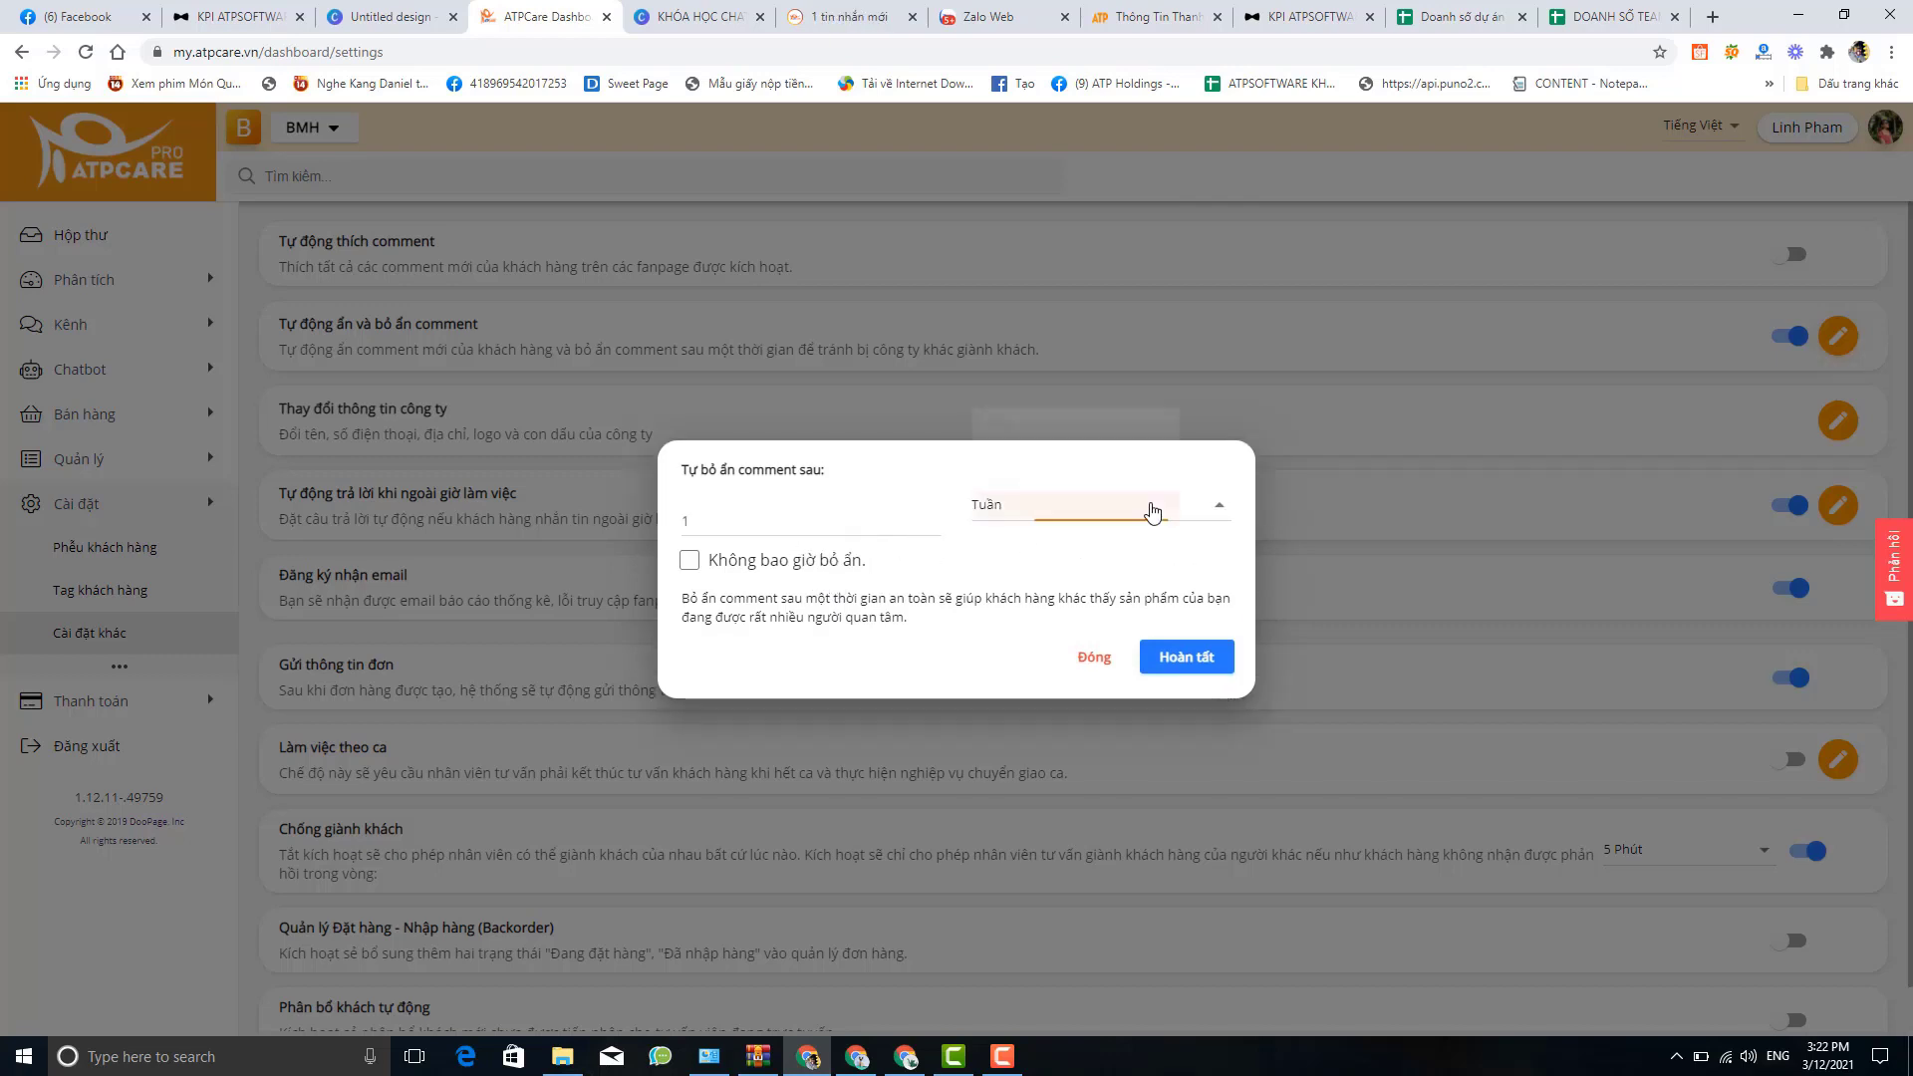
{"action": "left_click", "coordinate": [867, 534]}
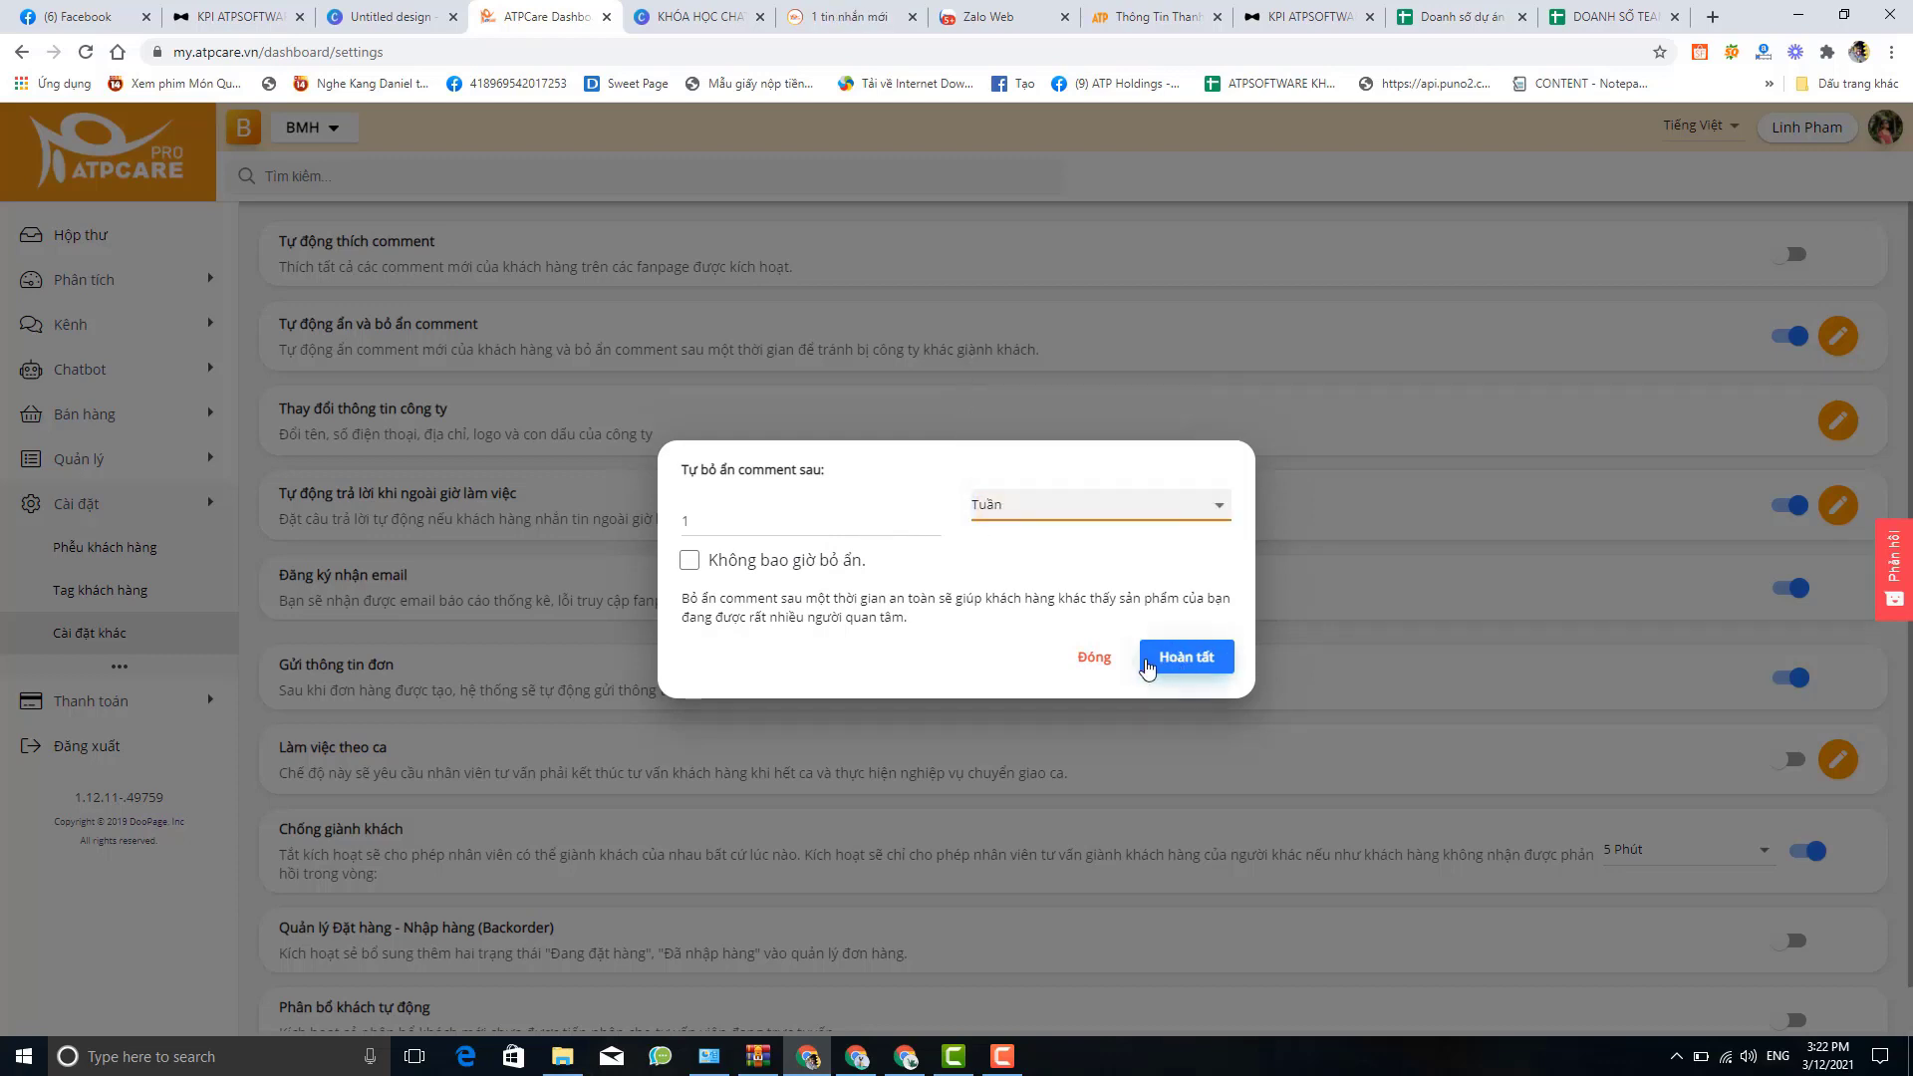
{"action": "left_click", "coordinate": [685, 564]}
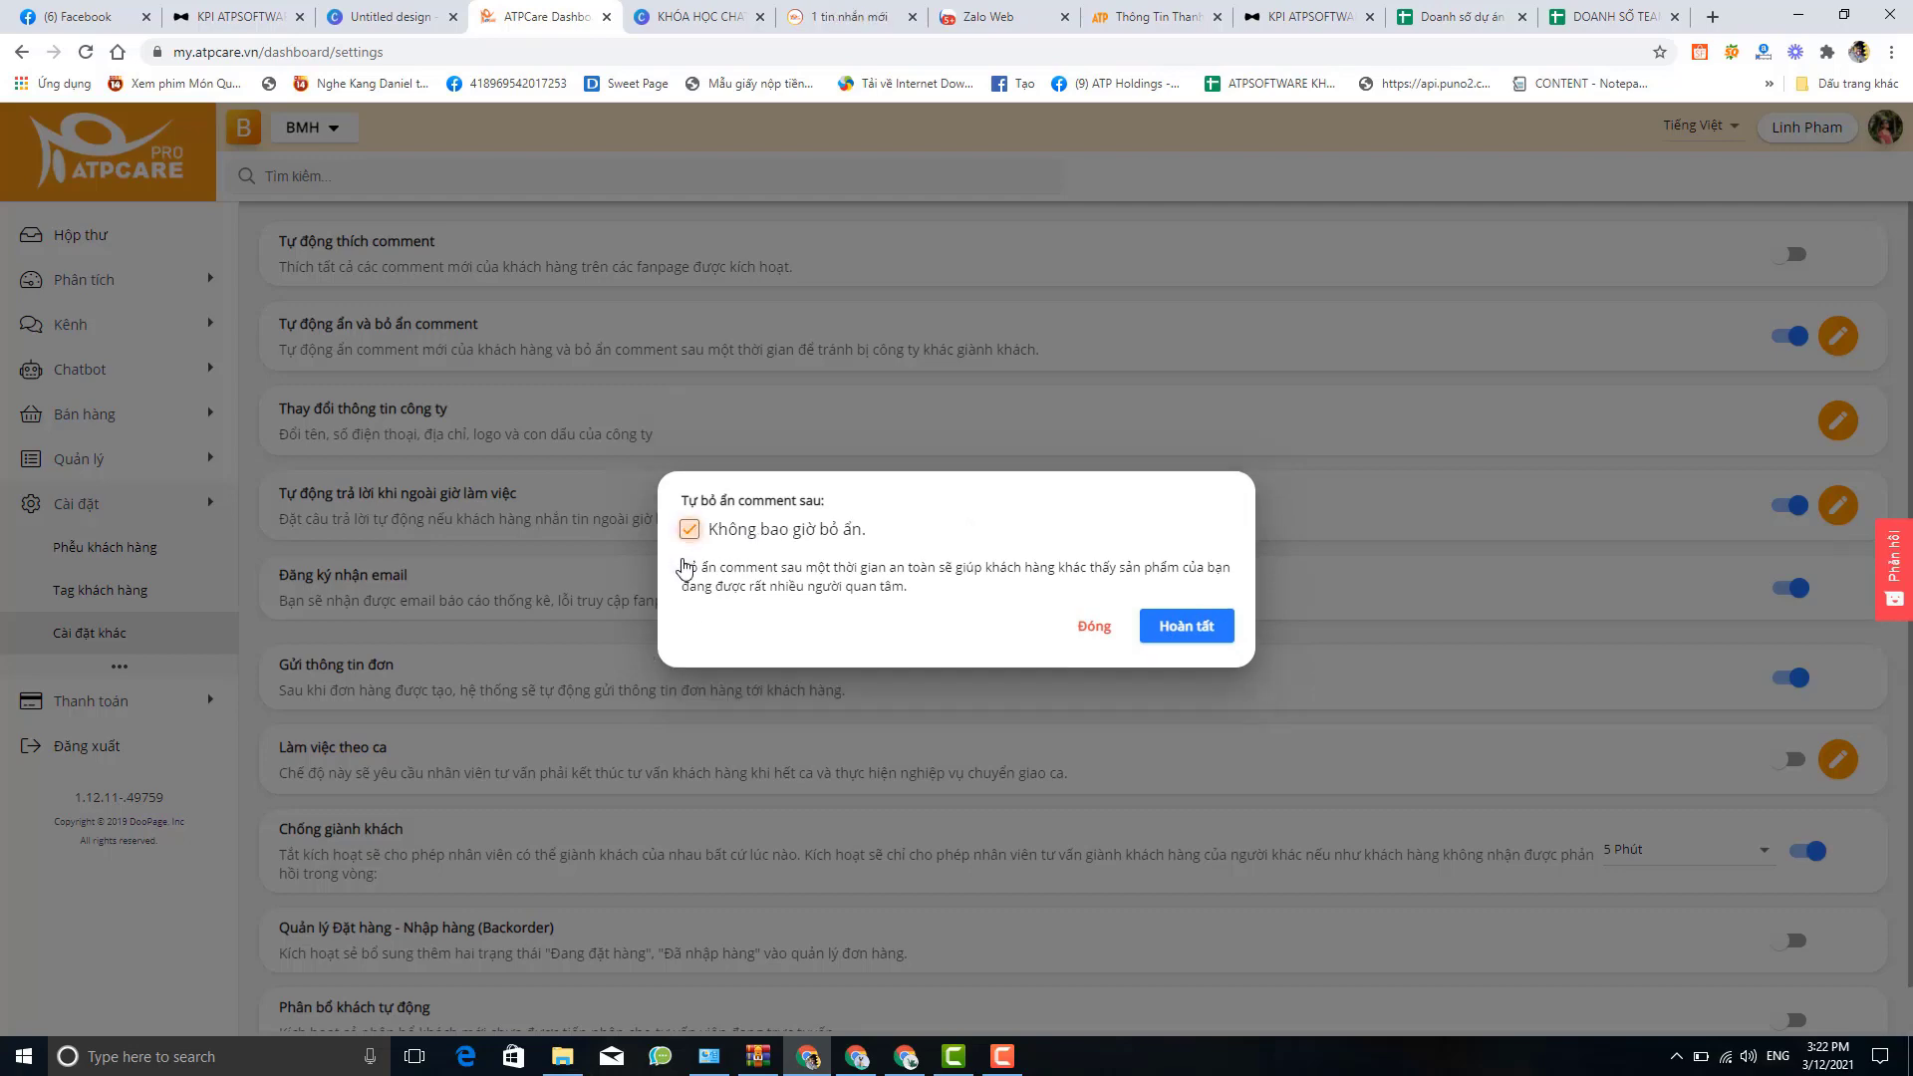
{"action": "left_click", "coordinate": [1184, 628]}
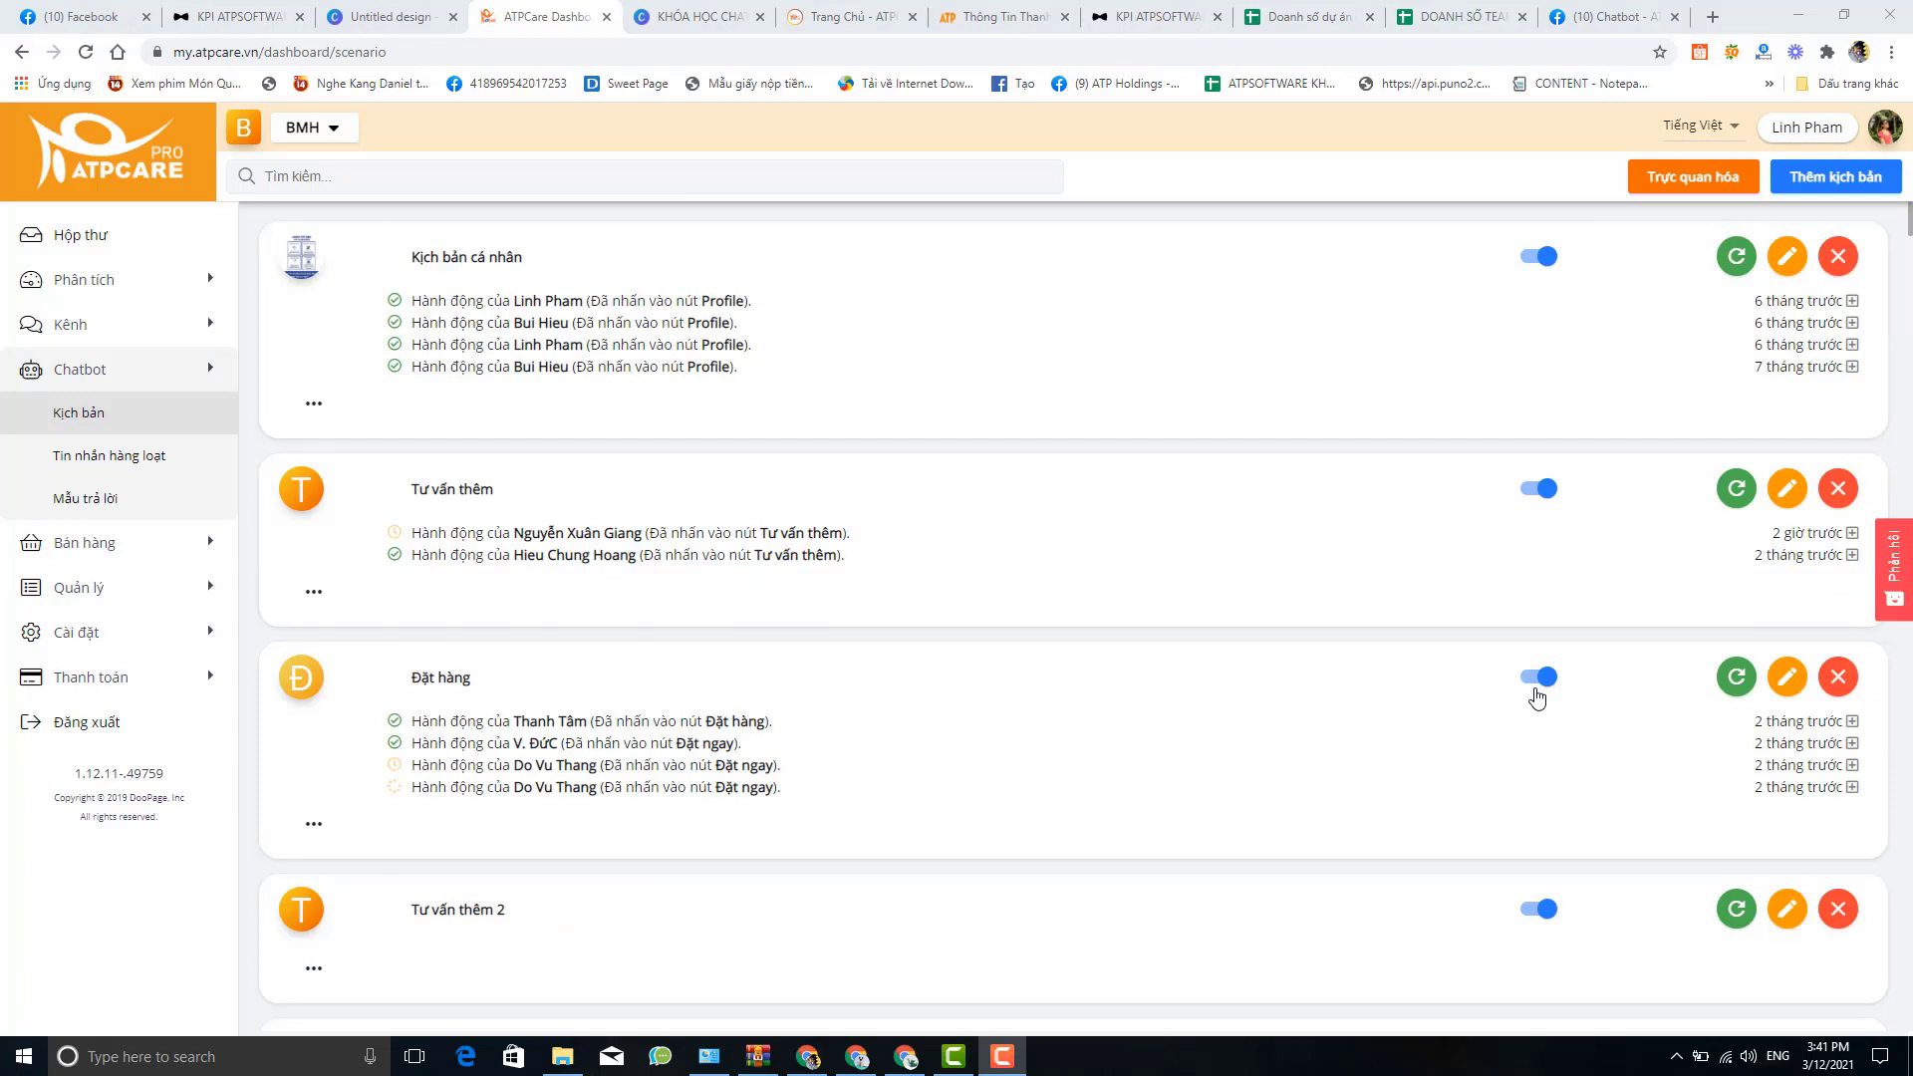
Create a new chatbot scenario named "Kịch bản ẩn cmt, inbox tự động"
{"action": "mouse_move", "coordinate": [98, 383]}
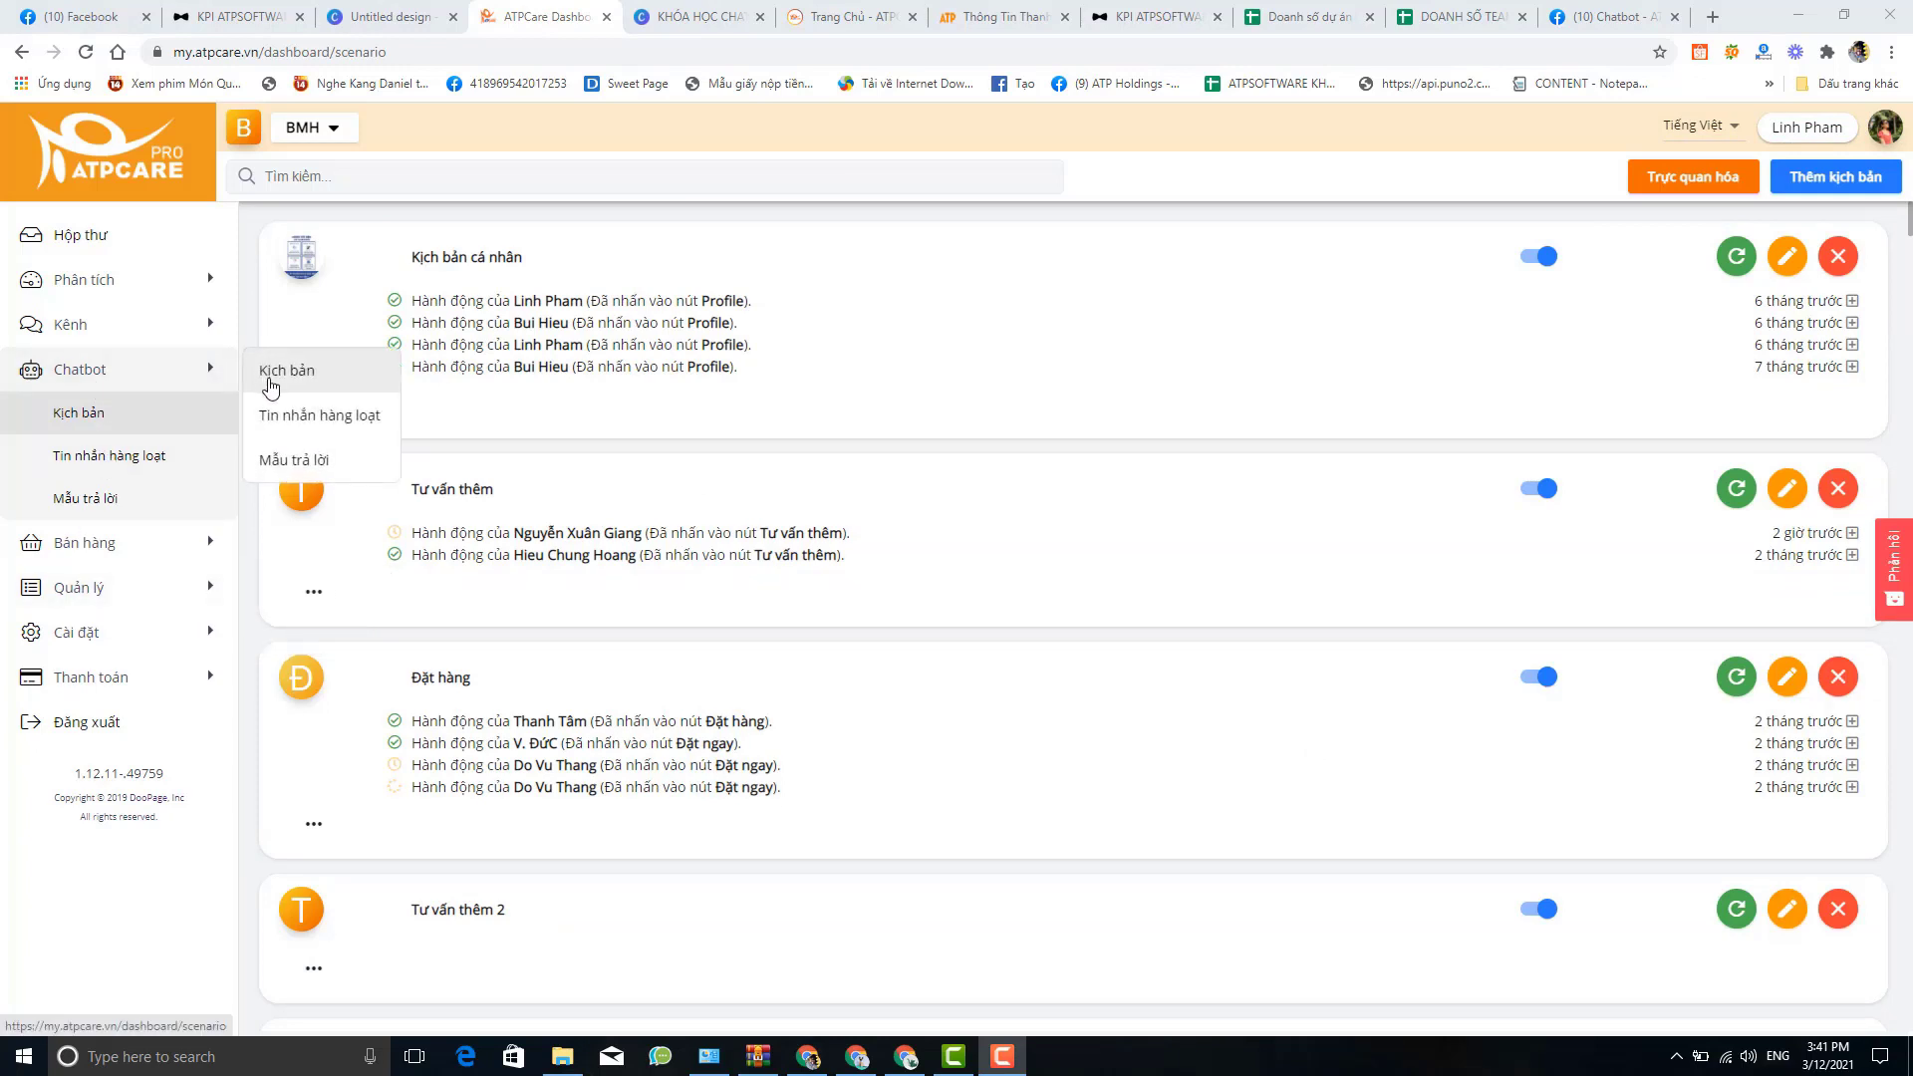
{"action": "left_click", "coordinate": [271, 388]}
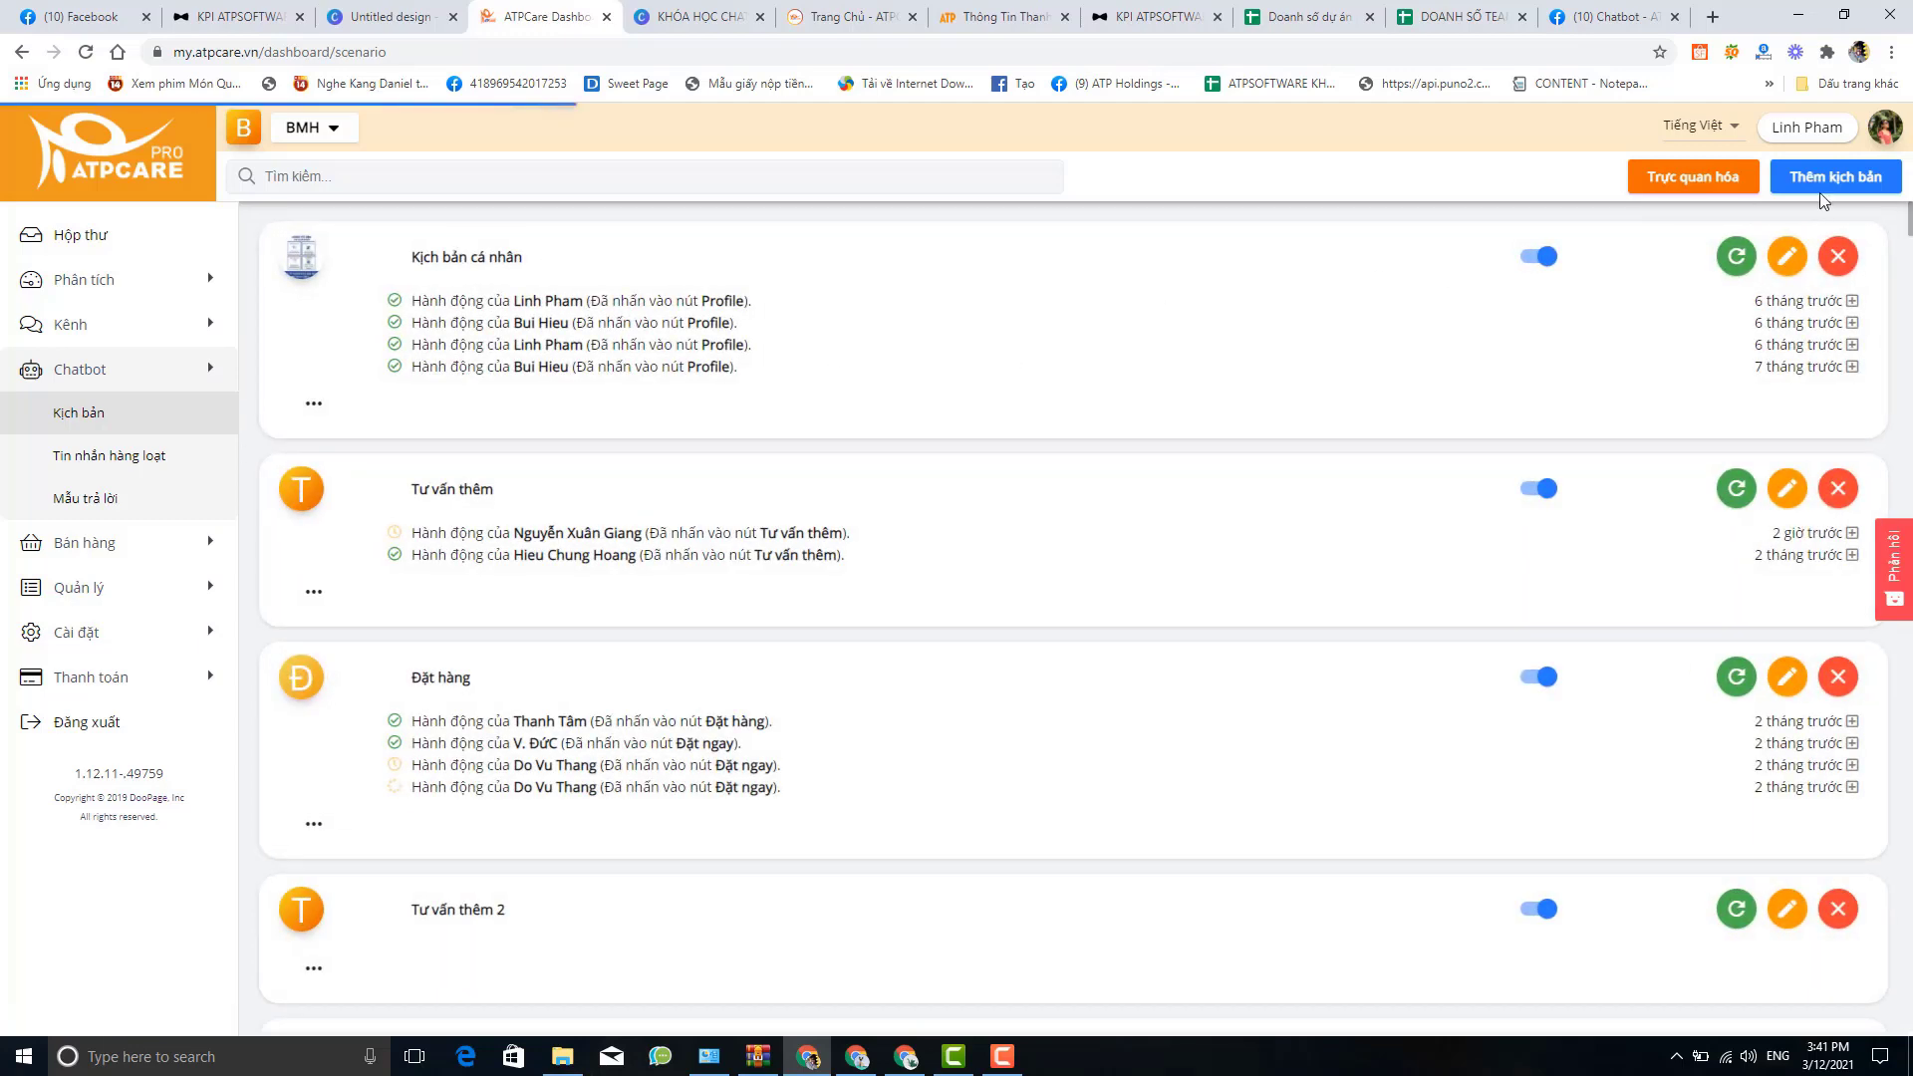
{"action": "left_click", "coordinate": [1830, 189]}
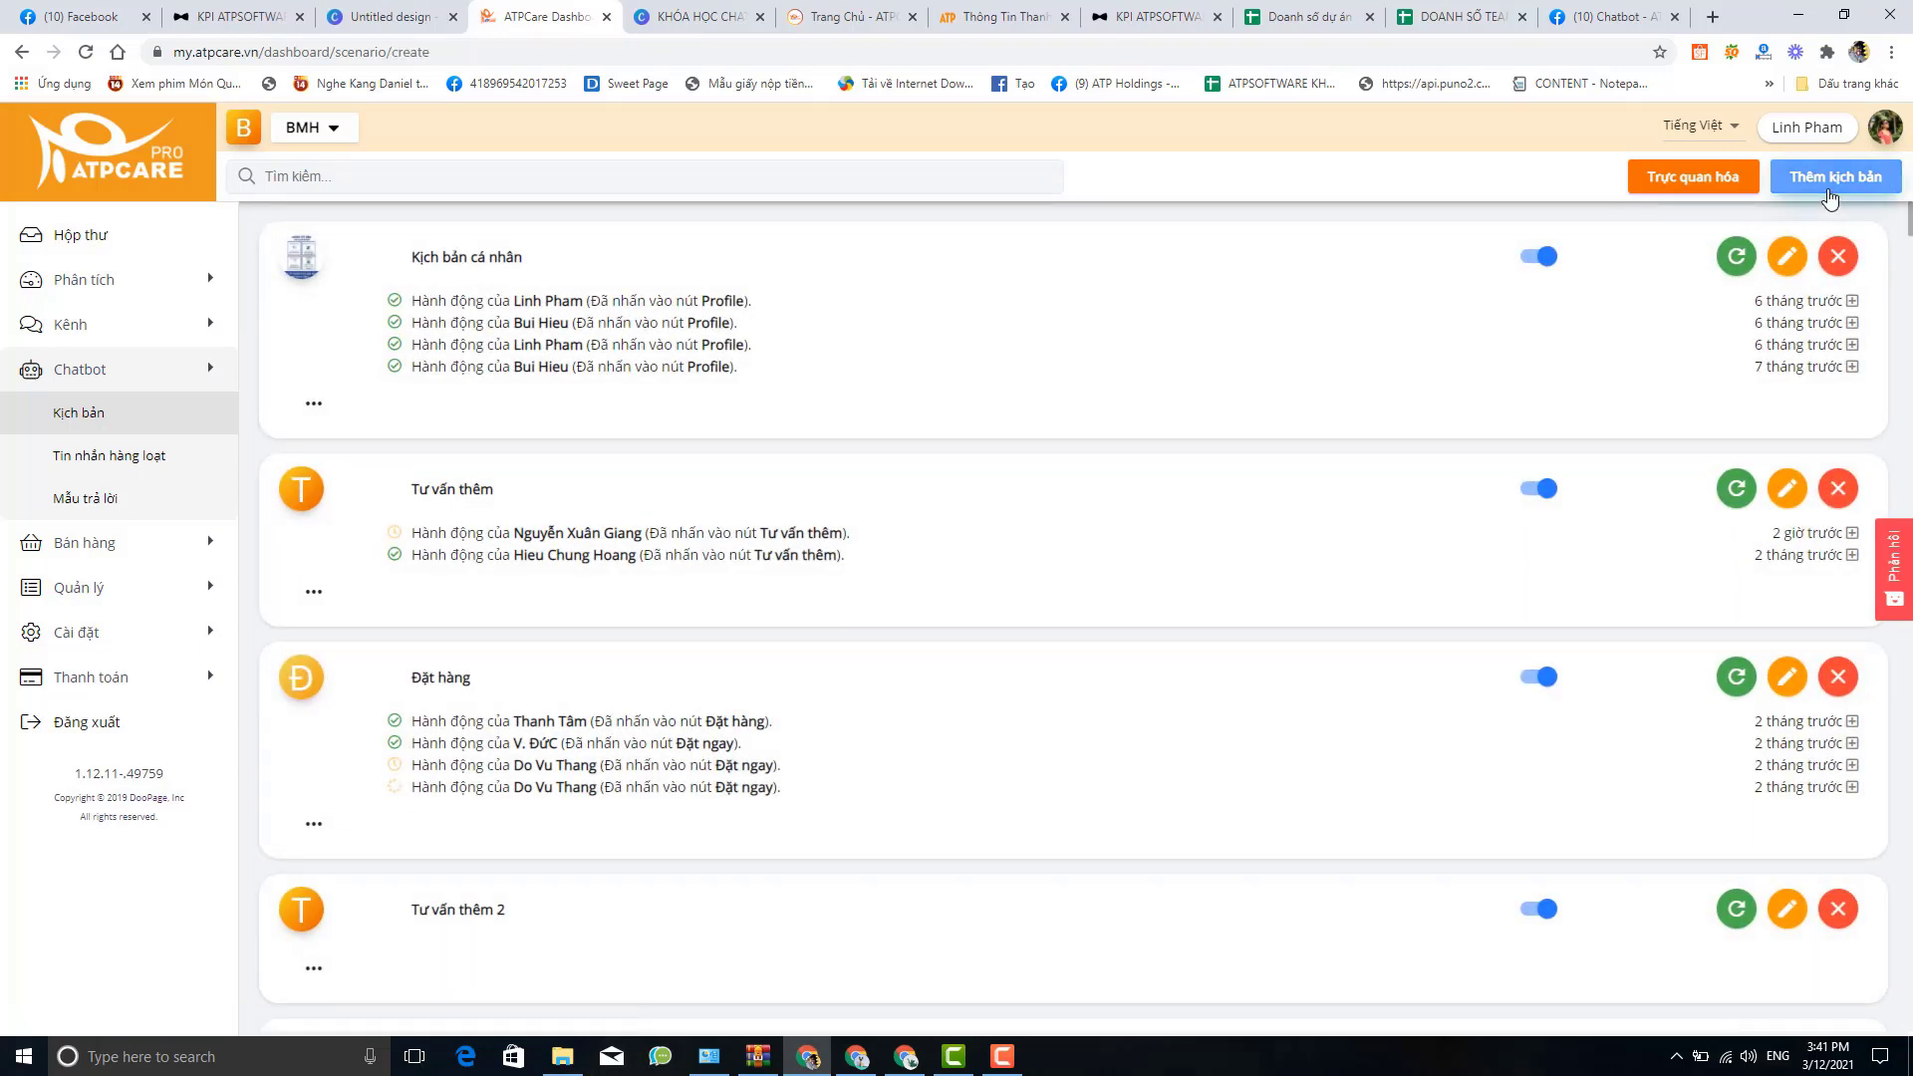
{"action": "left_click", "coordinate": [866, 356]}
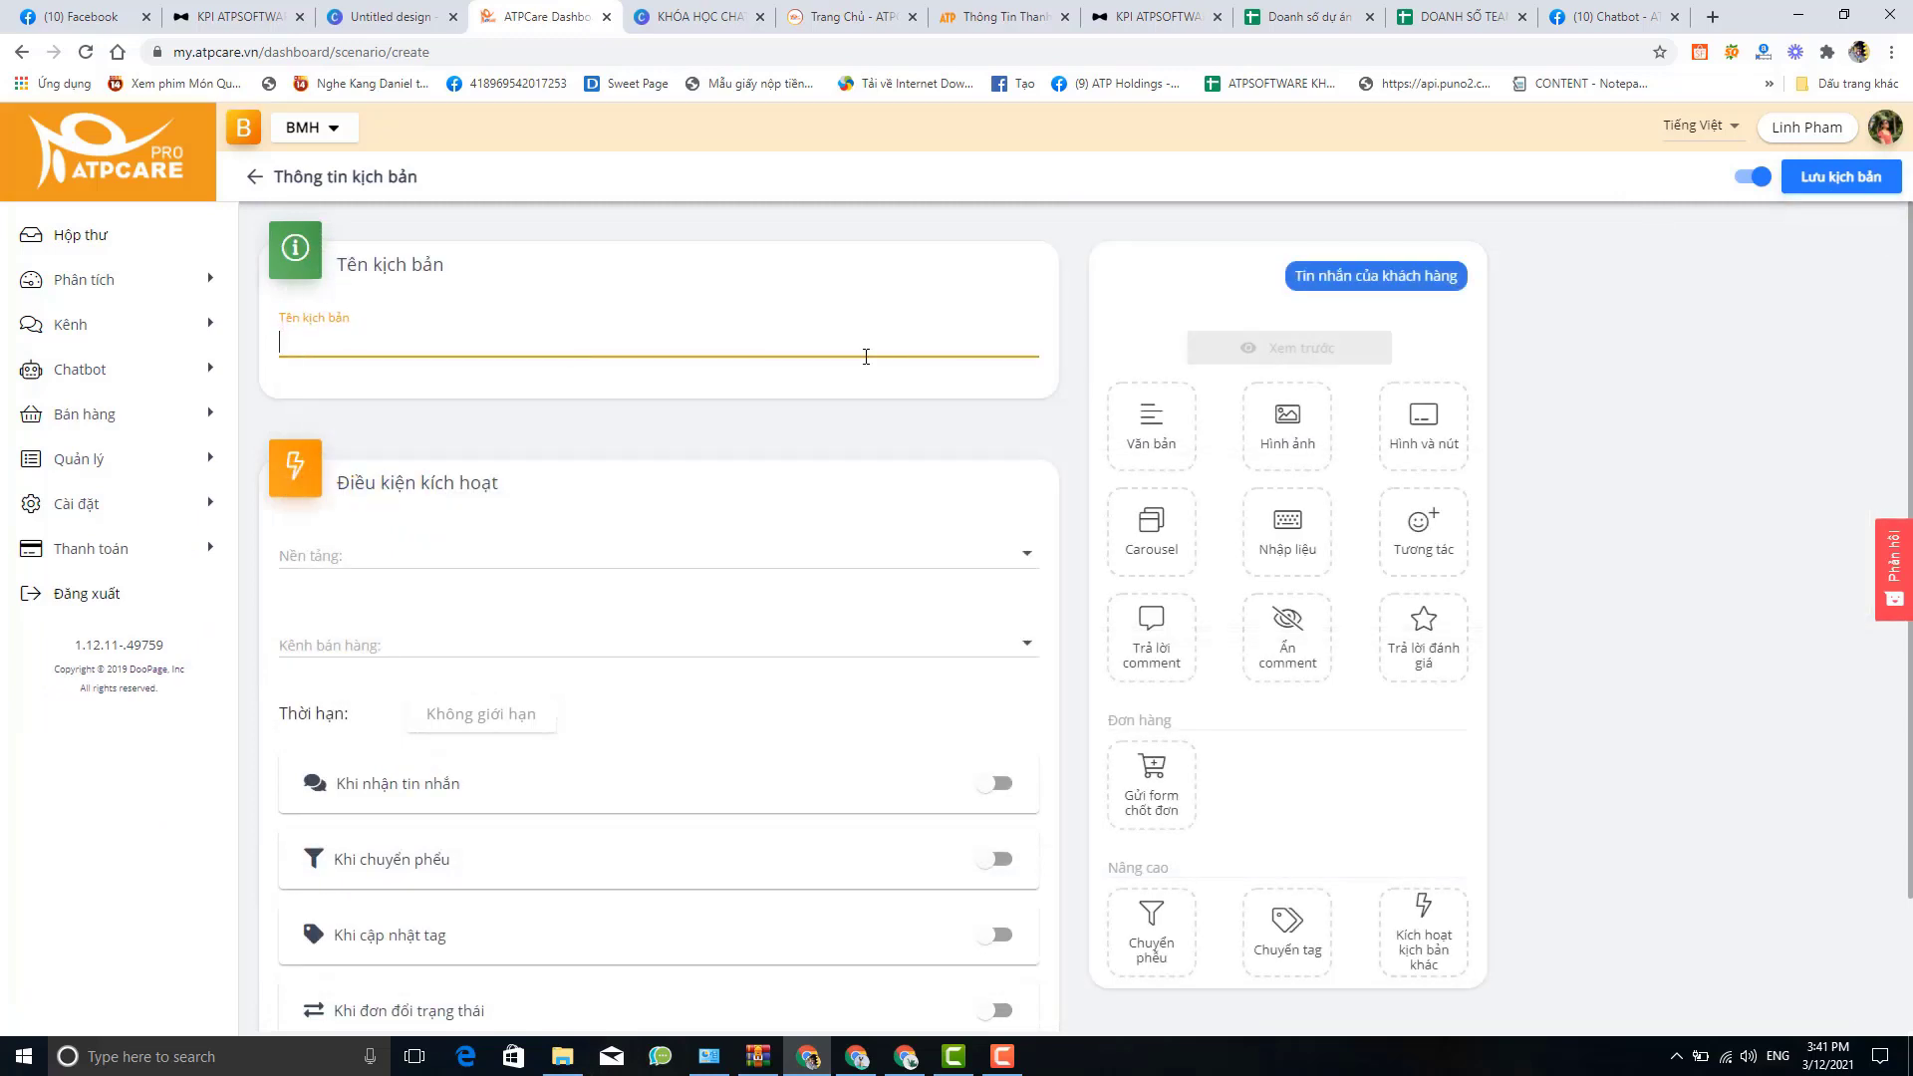
{"action": "type", "text": "Kịch bản ẩn cmt, inbox tự động"}
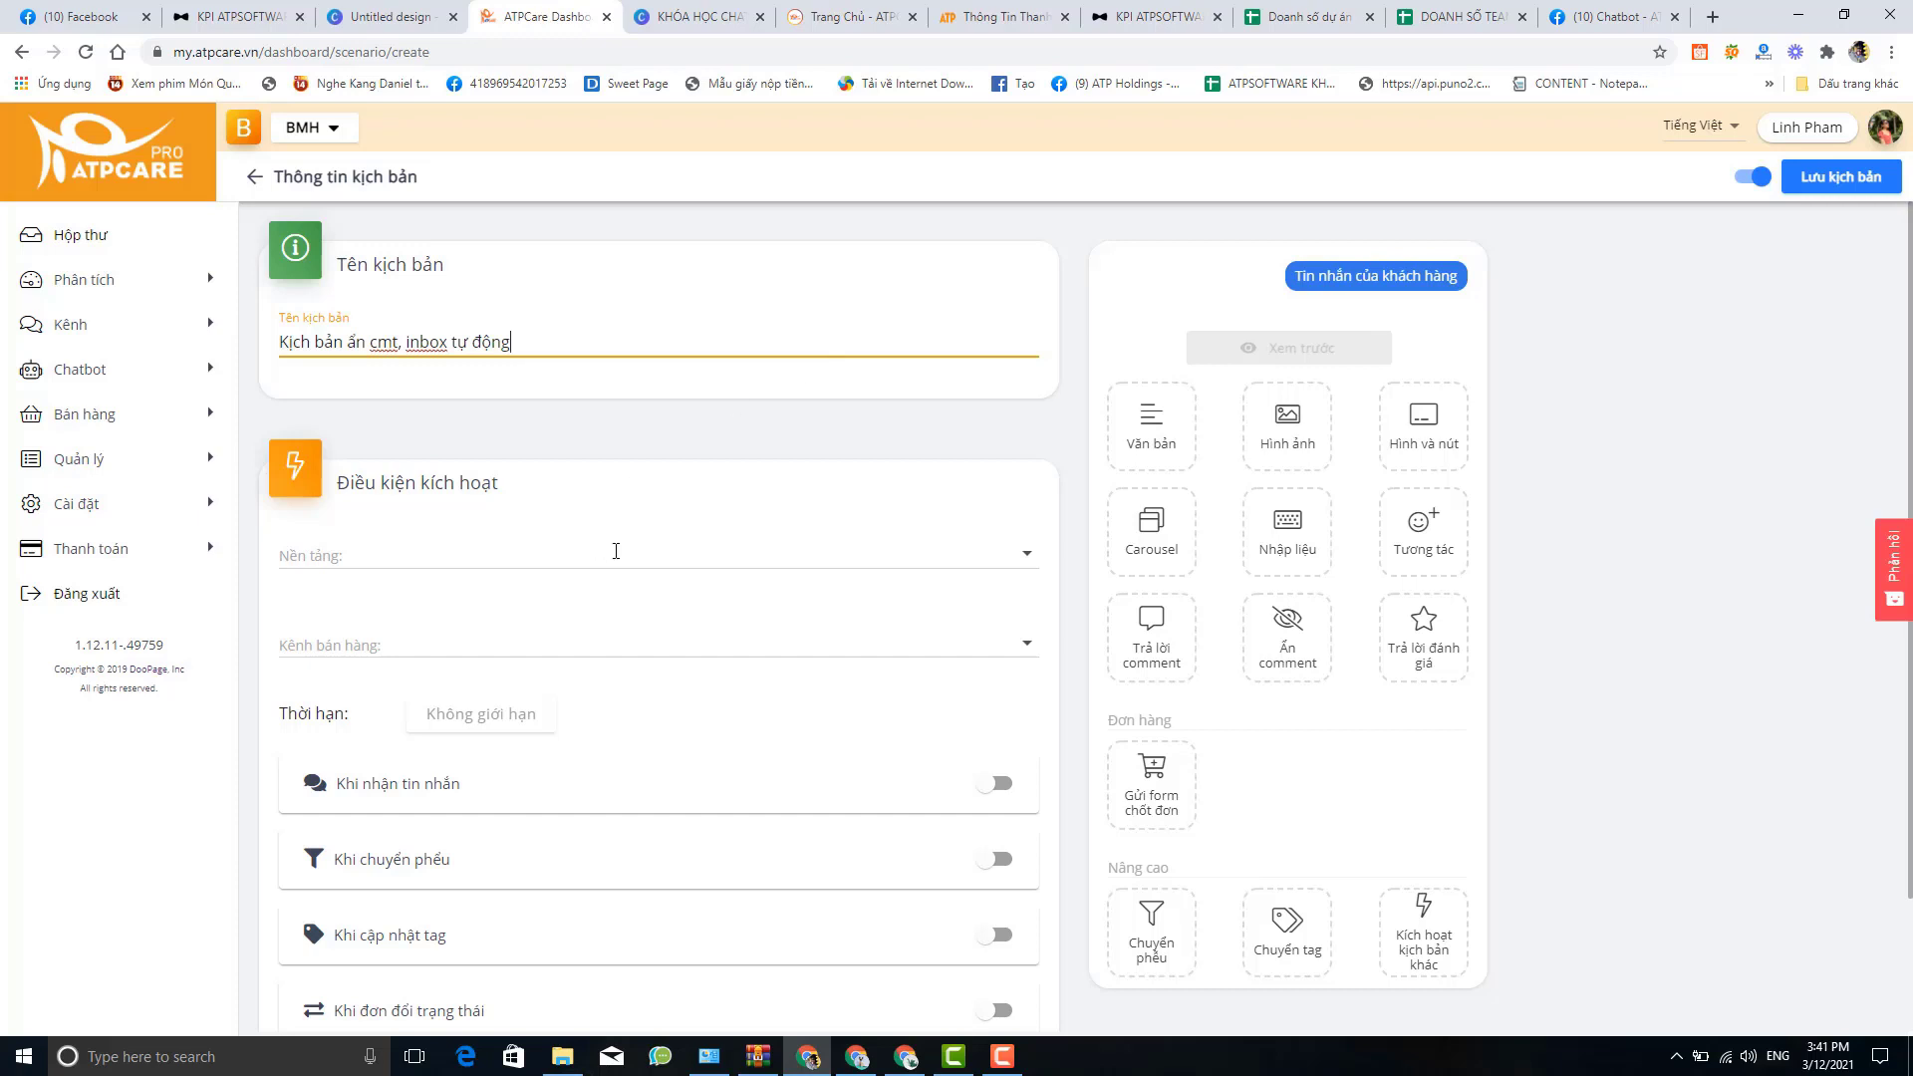
Set the scenario's platform to Fanpage and its sales channel to "Chatbot - ATPCare Pro Testing"
{"action": "left_click", "coordinate": [615, 549]}
{"action": "left_click", "coordinate": [418, 601]}
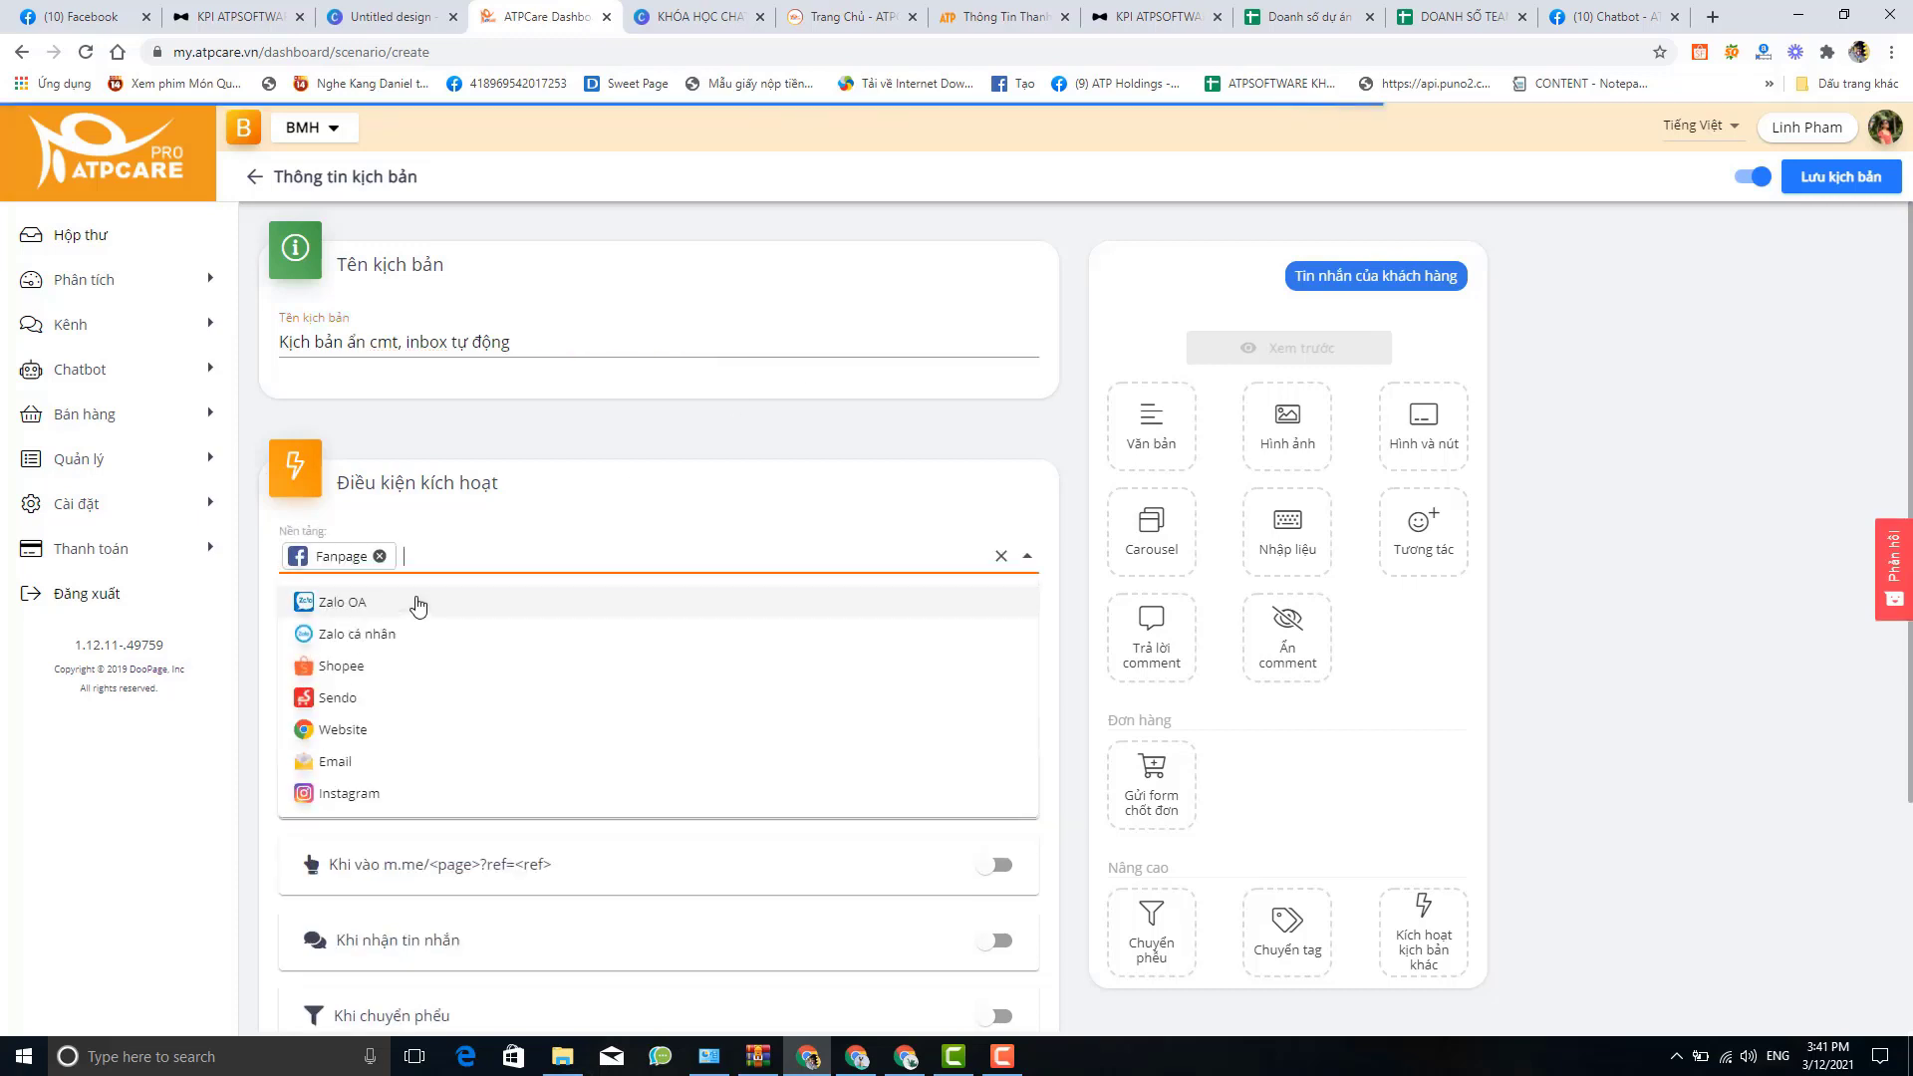
{"action": "left_click", "coordinate": [1061, 596]}
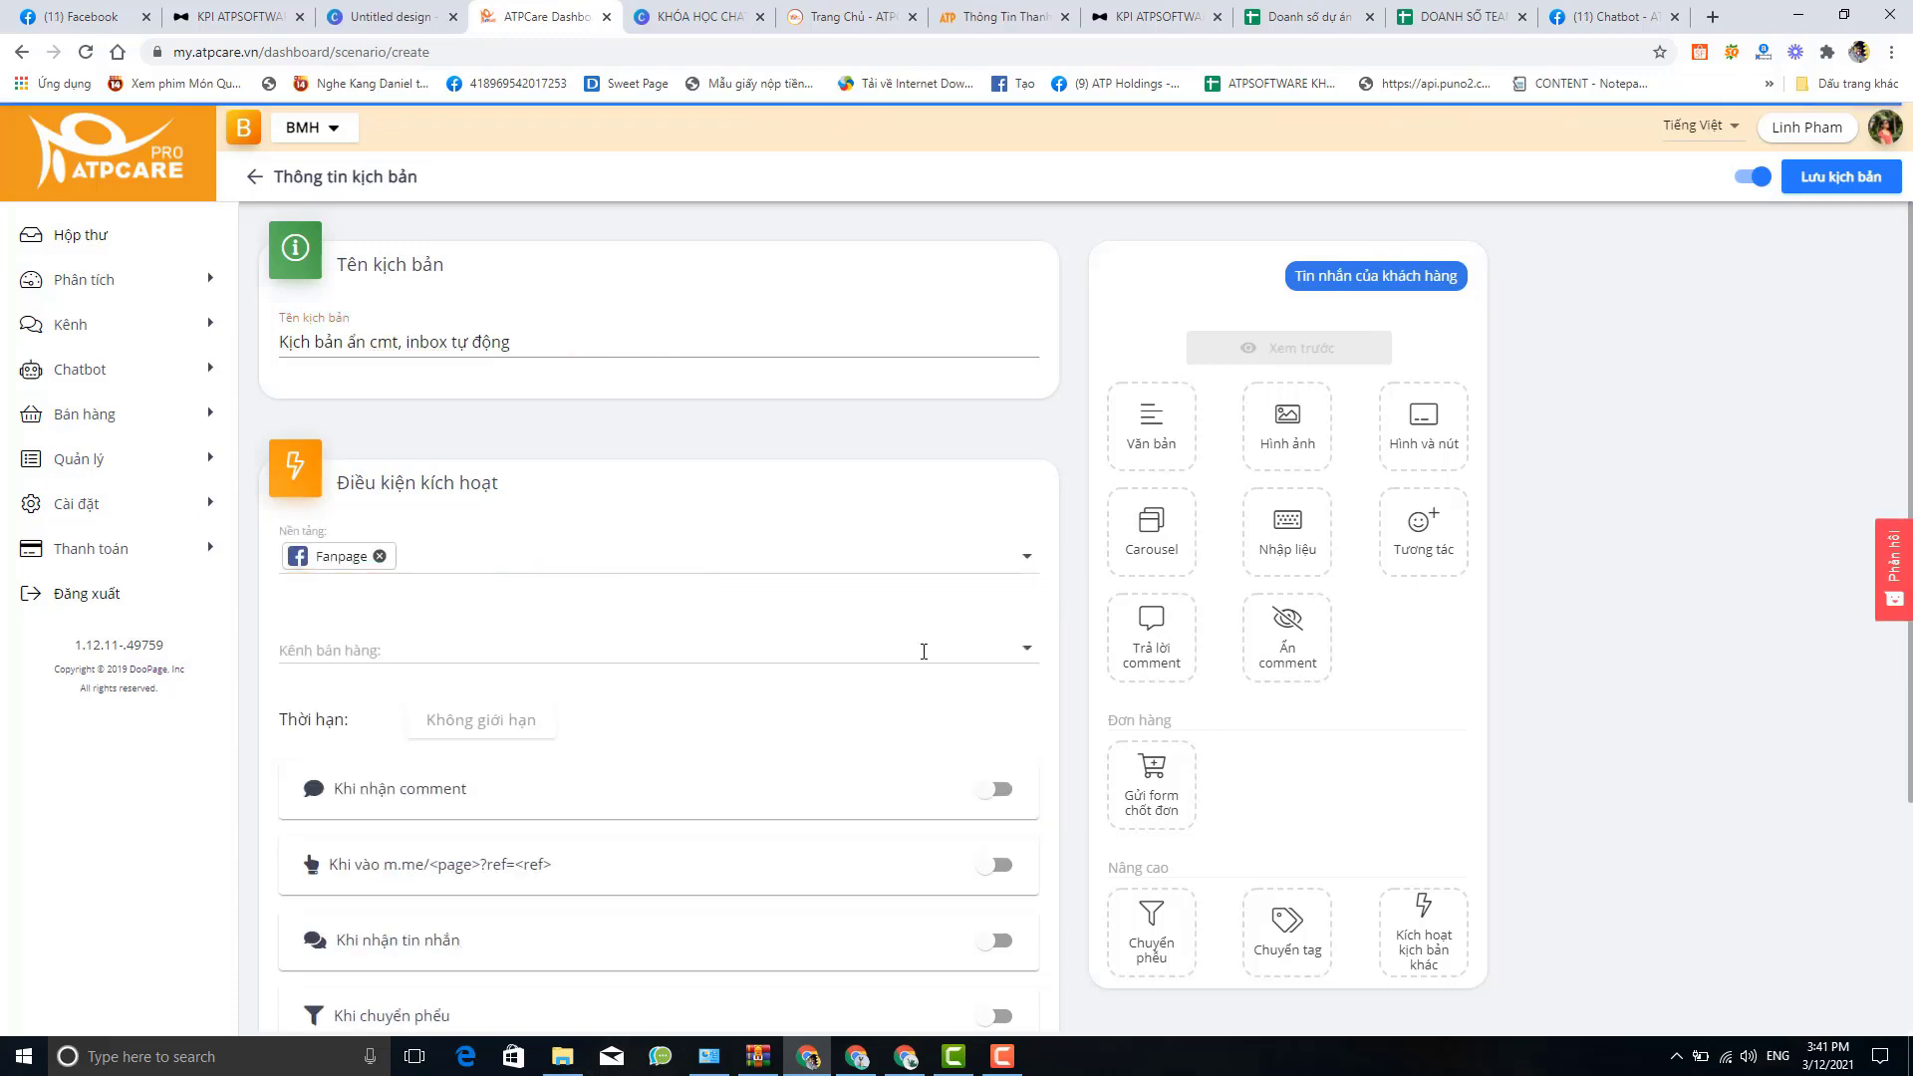
{"action": "left_click", "coordinate": [927, 655]}
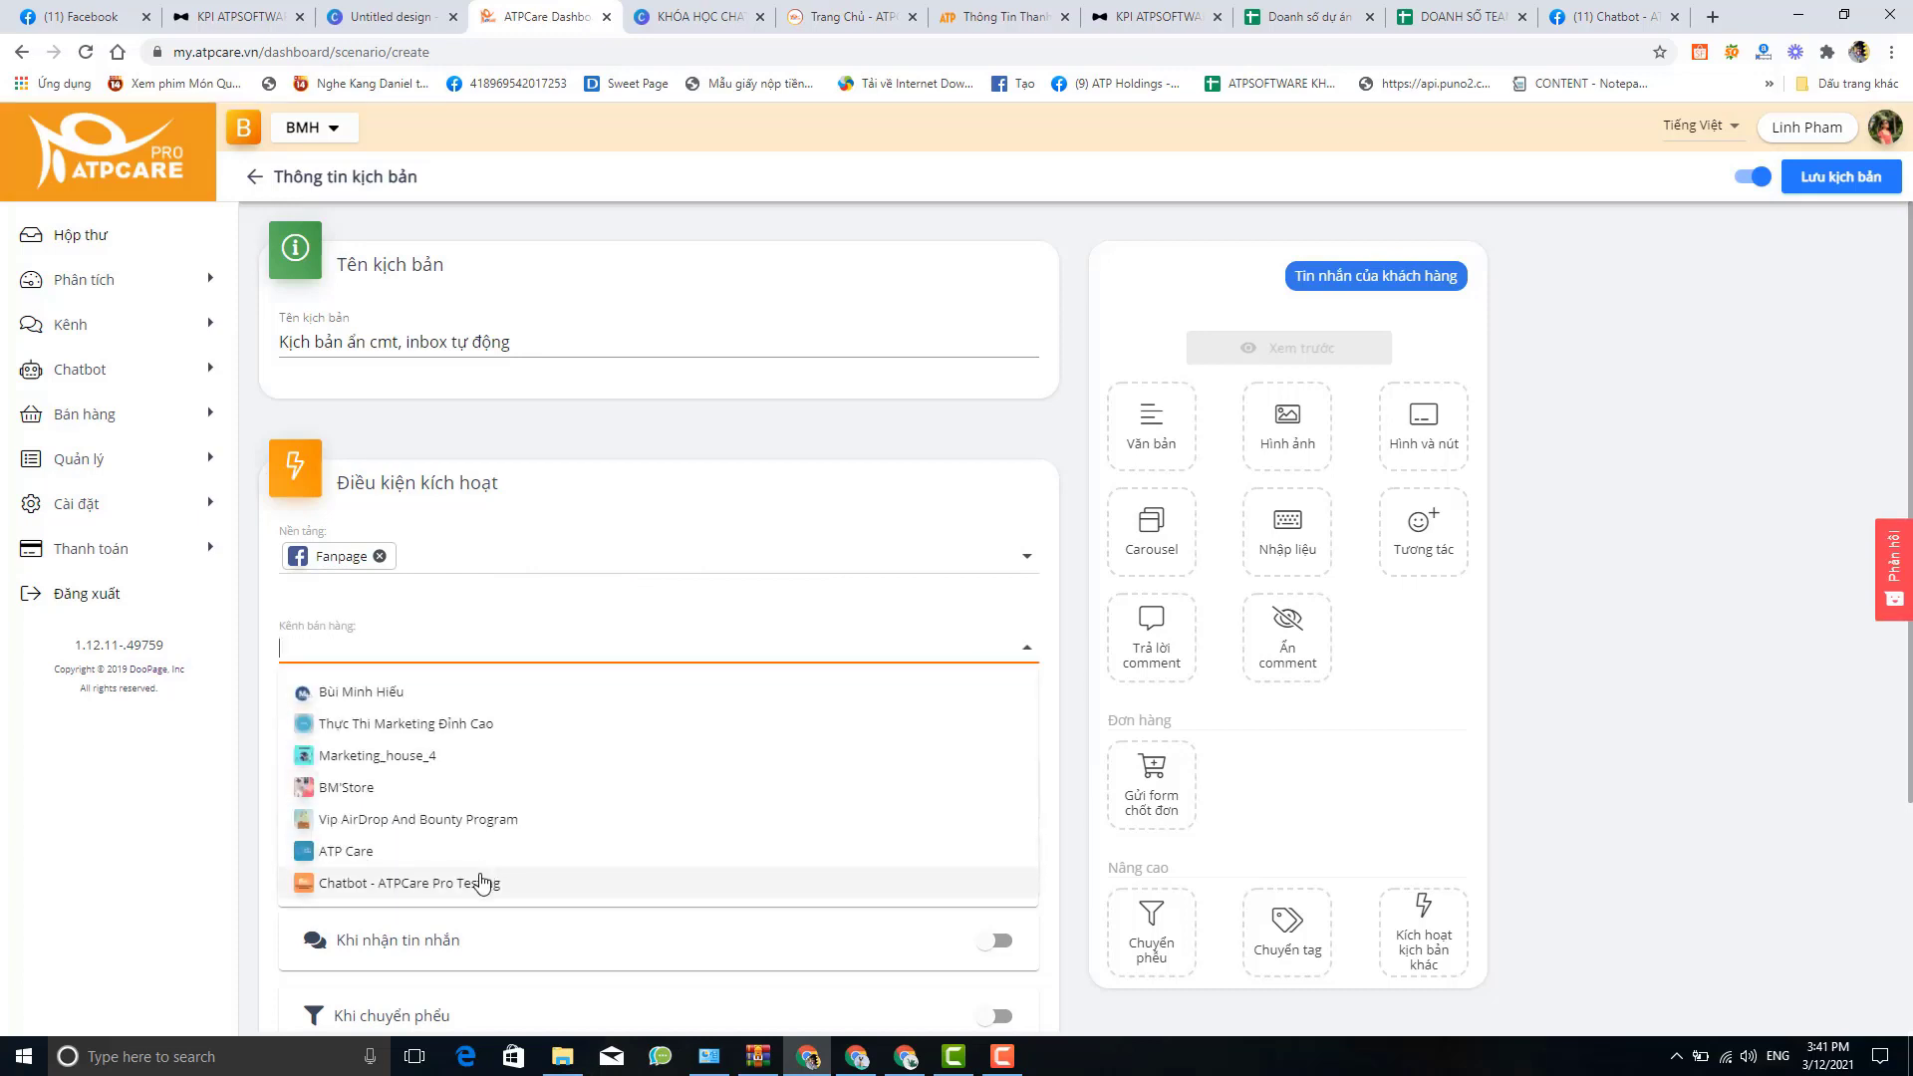
{"action": "left_click", "coordinate": [478, 883]}
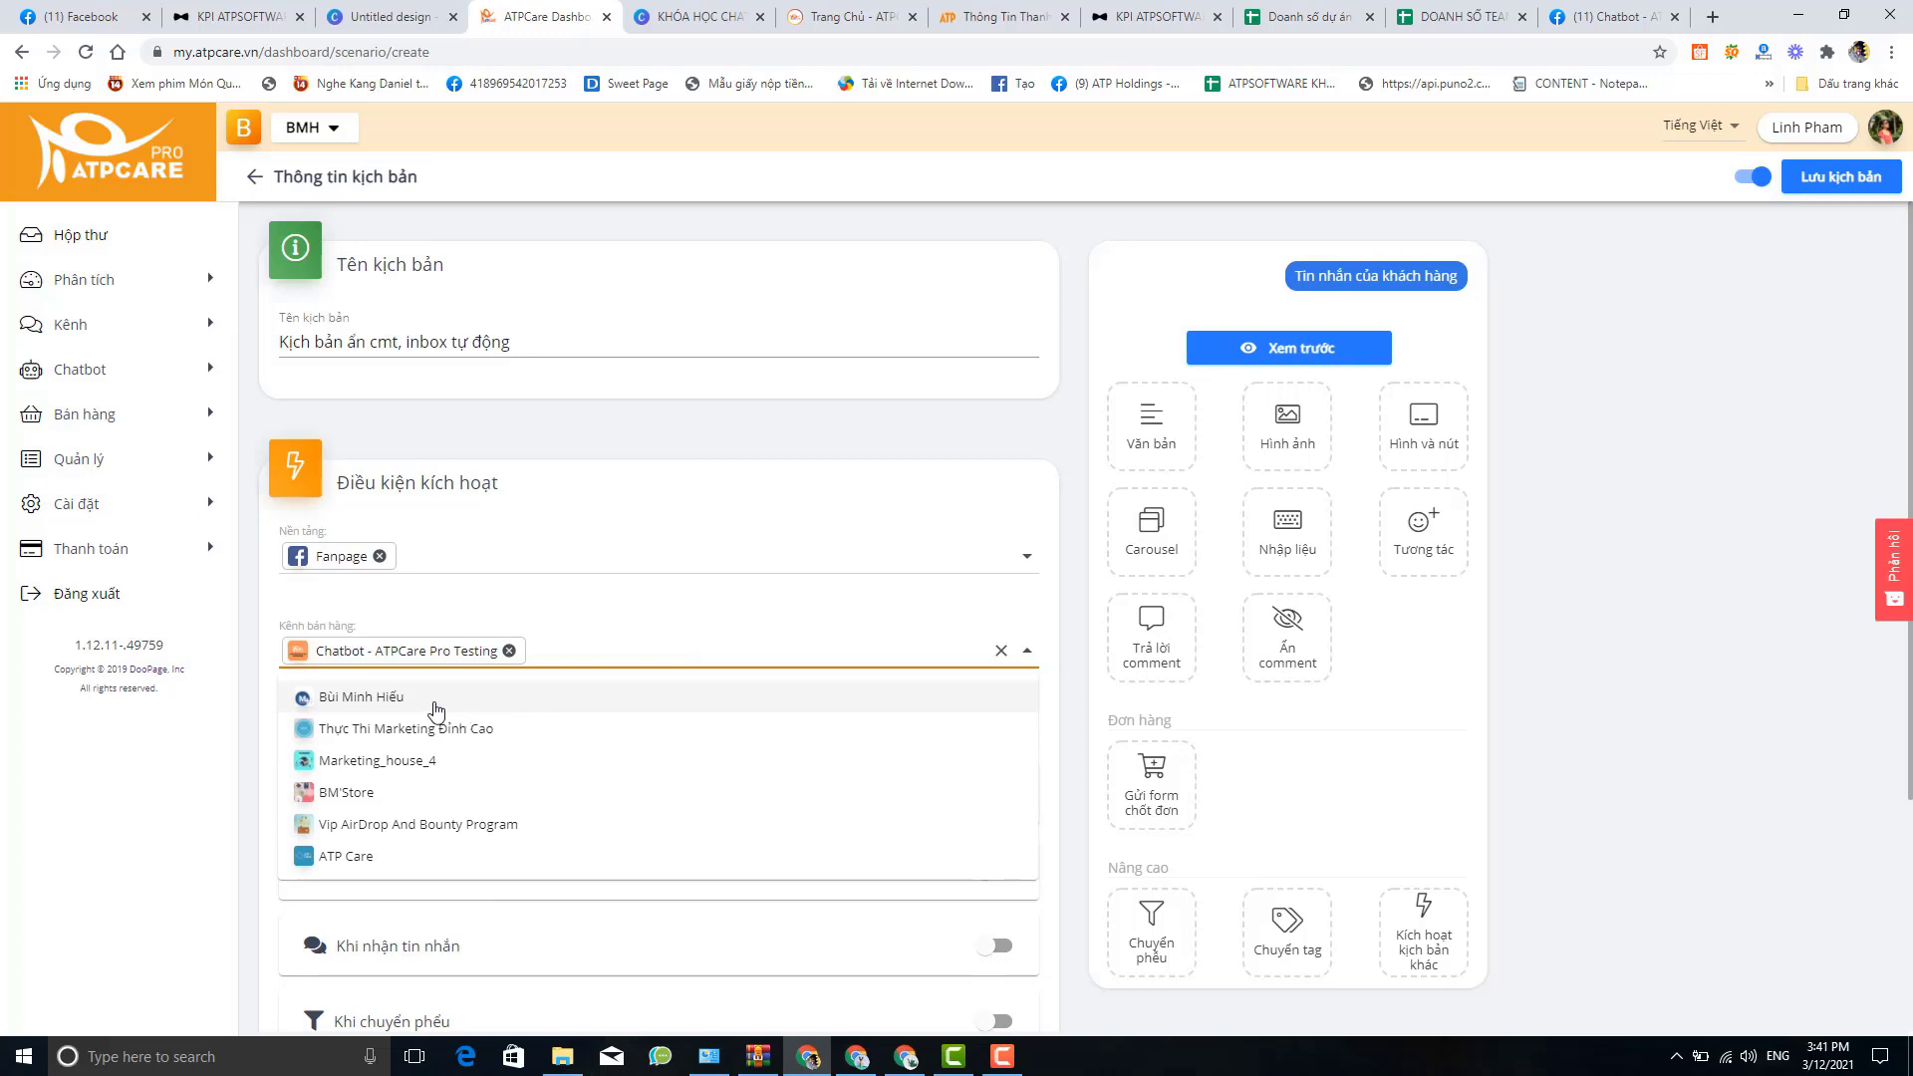
{"action": "left_click", "coordinate": [436, 701]}
{"action": "left_click", "coordinate": [448, 710]}
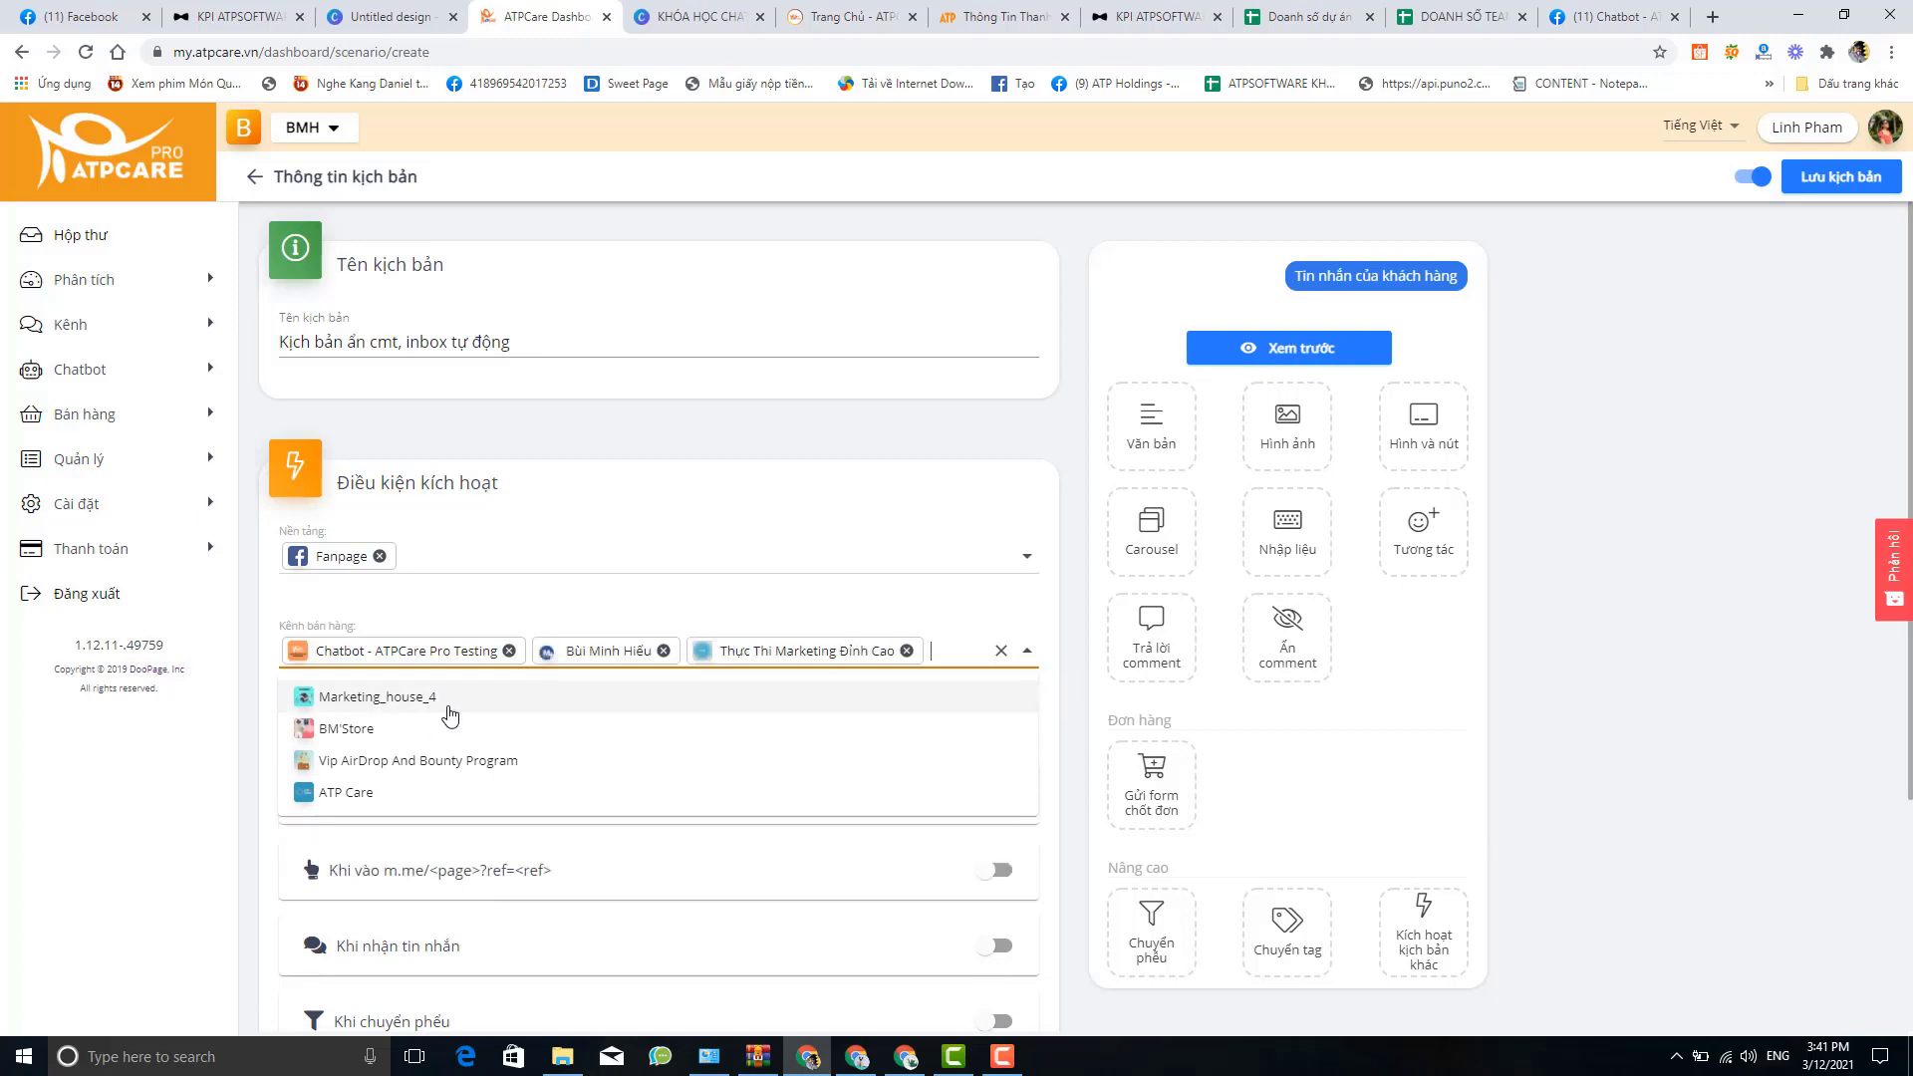
{"action": "left_click", "coordinate": [663, 652]}
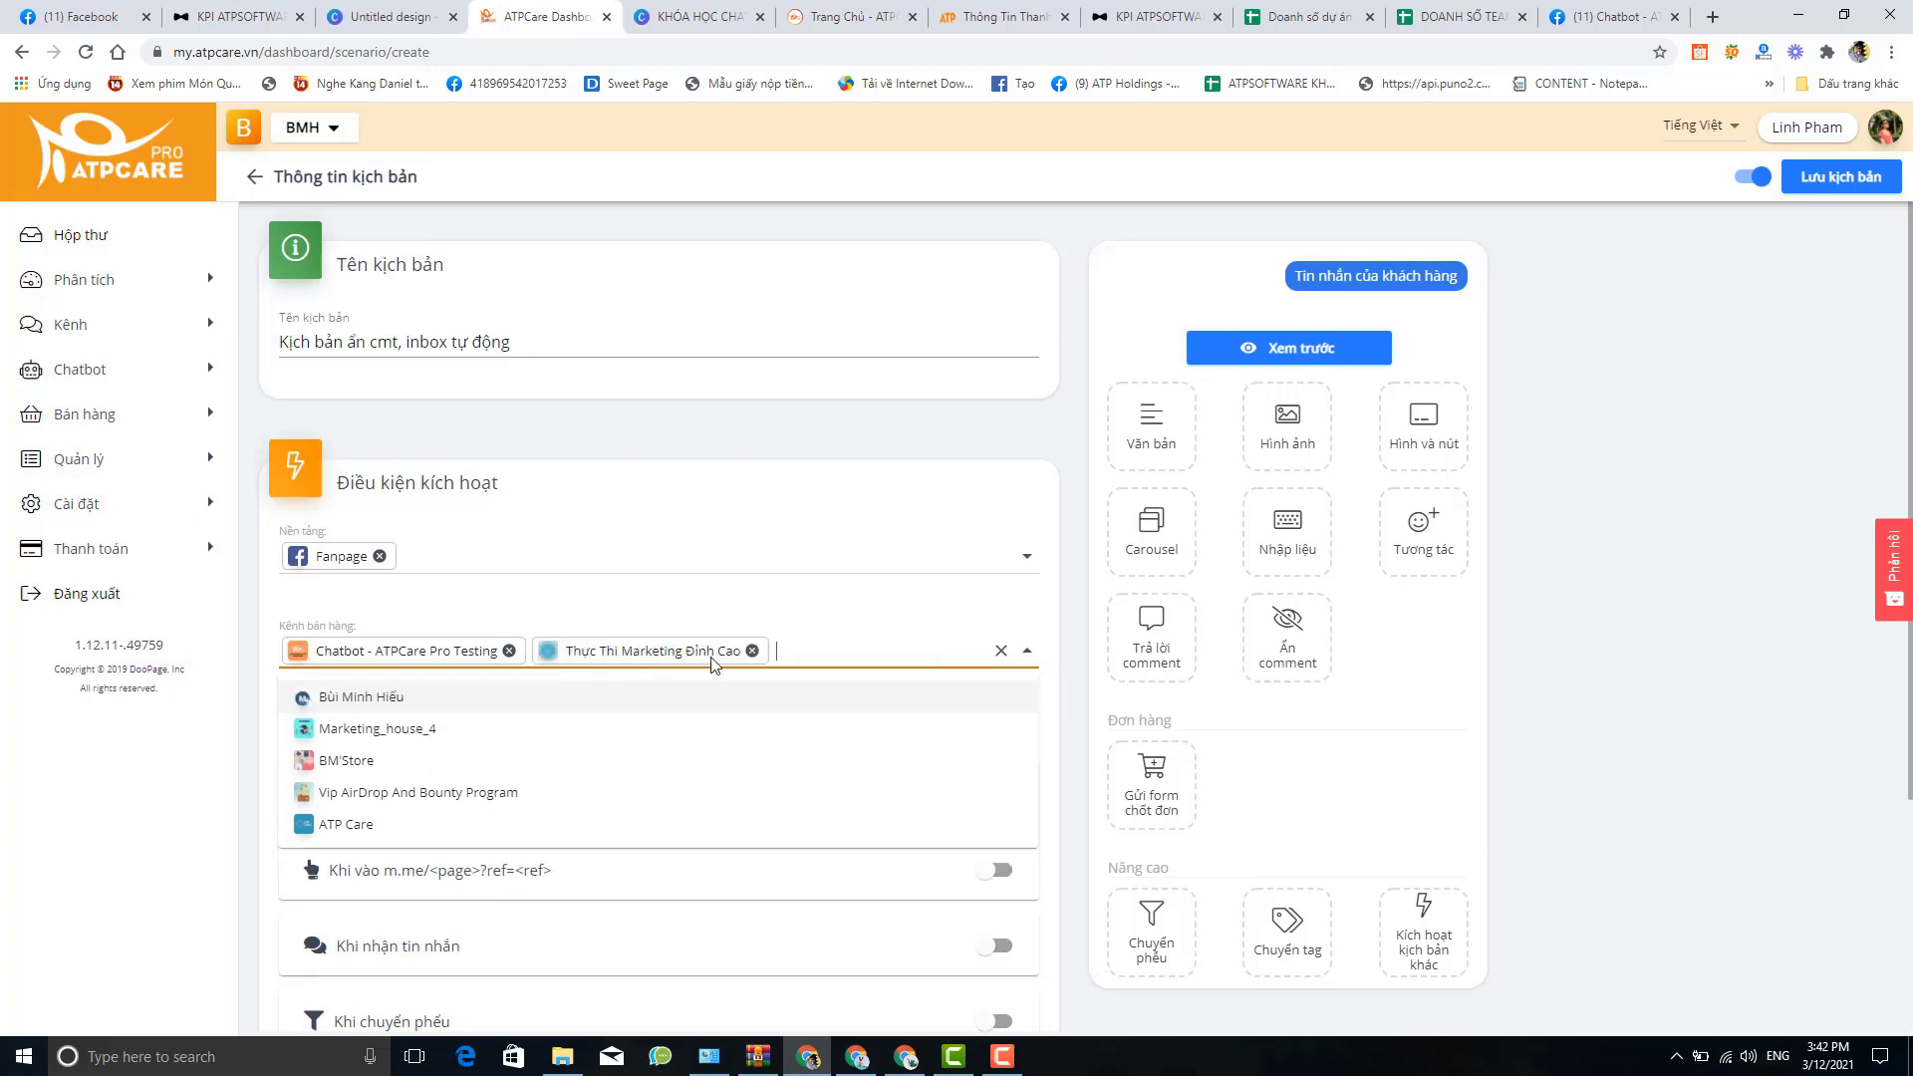
{"action": "left_click", "coordinate": [752, 651]}
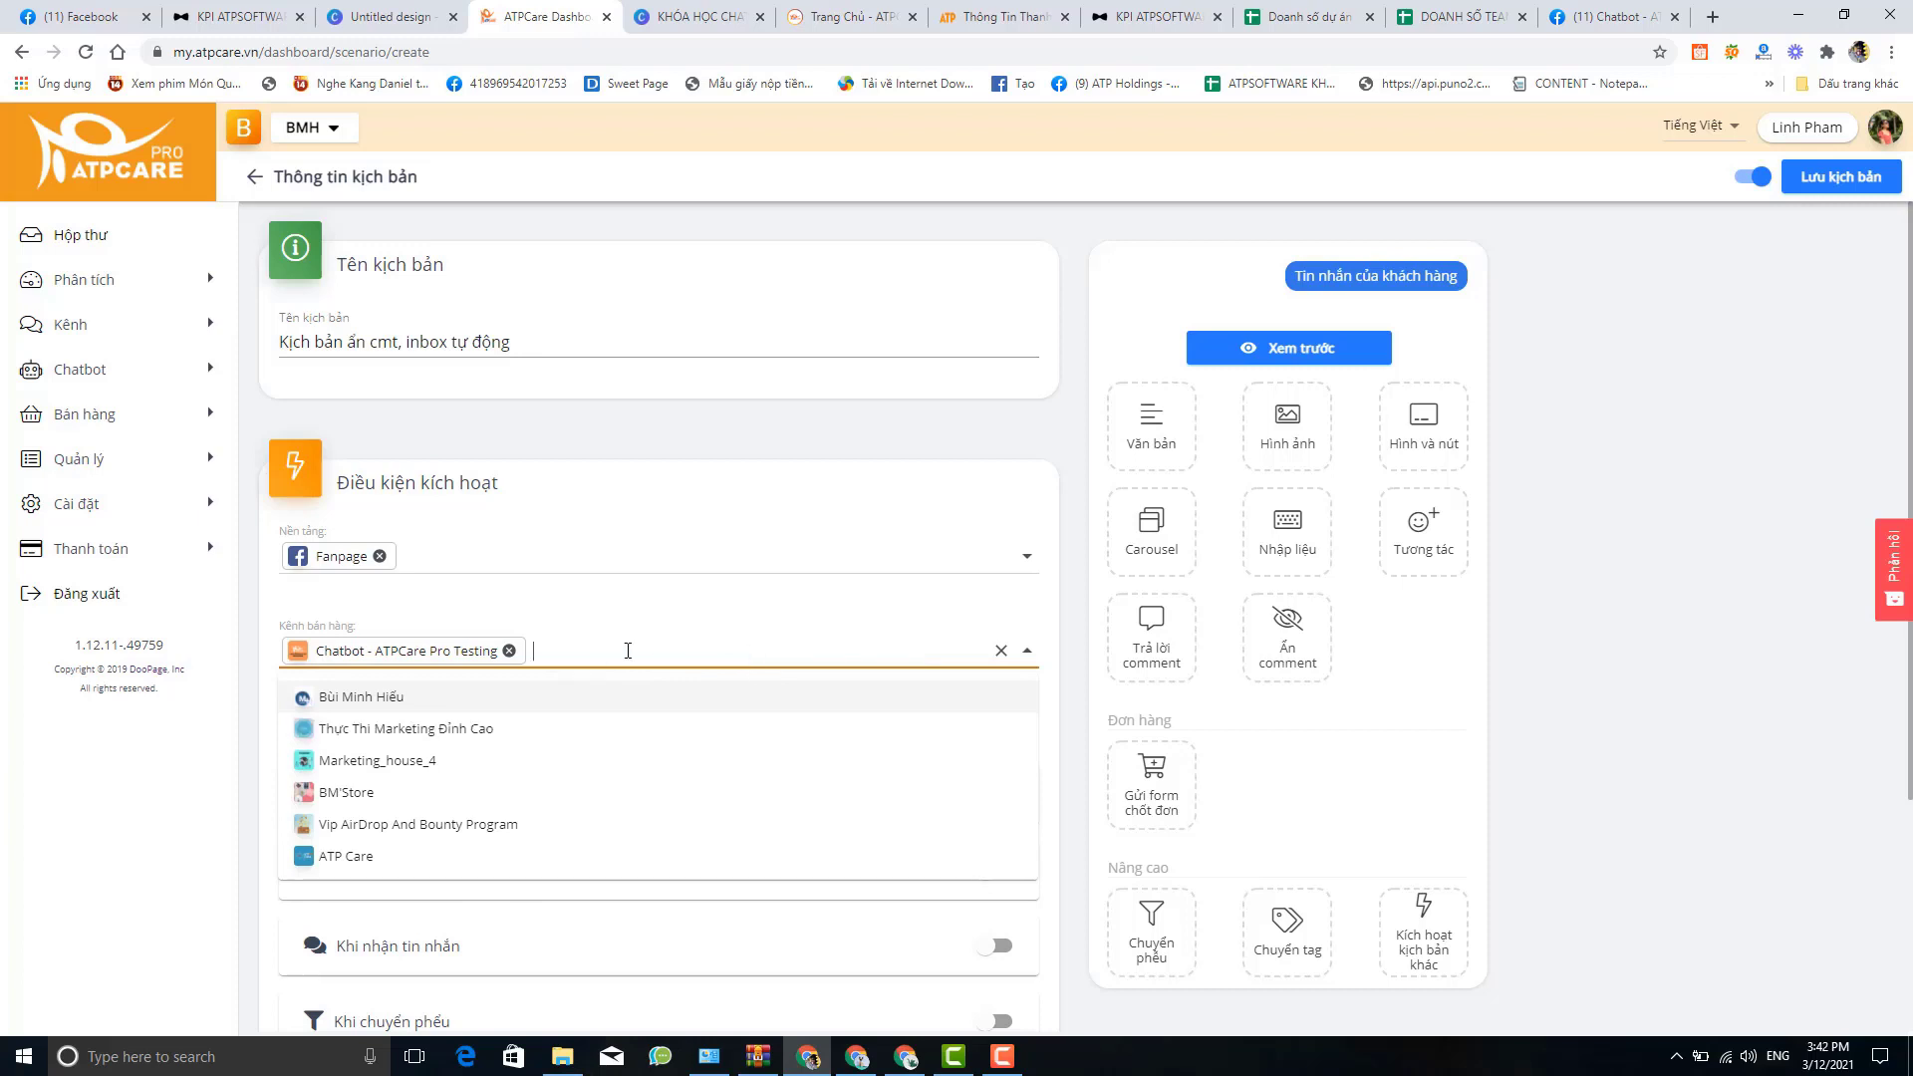
{"action": "left_click", "coordinate": [627, 651]}
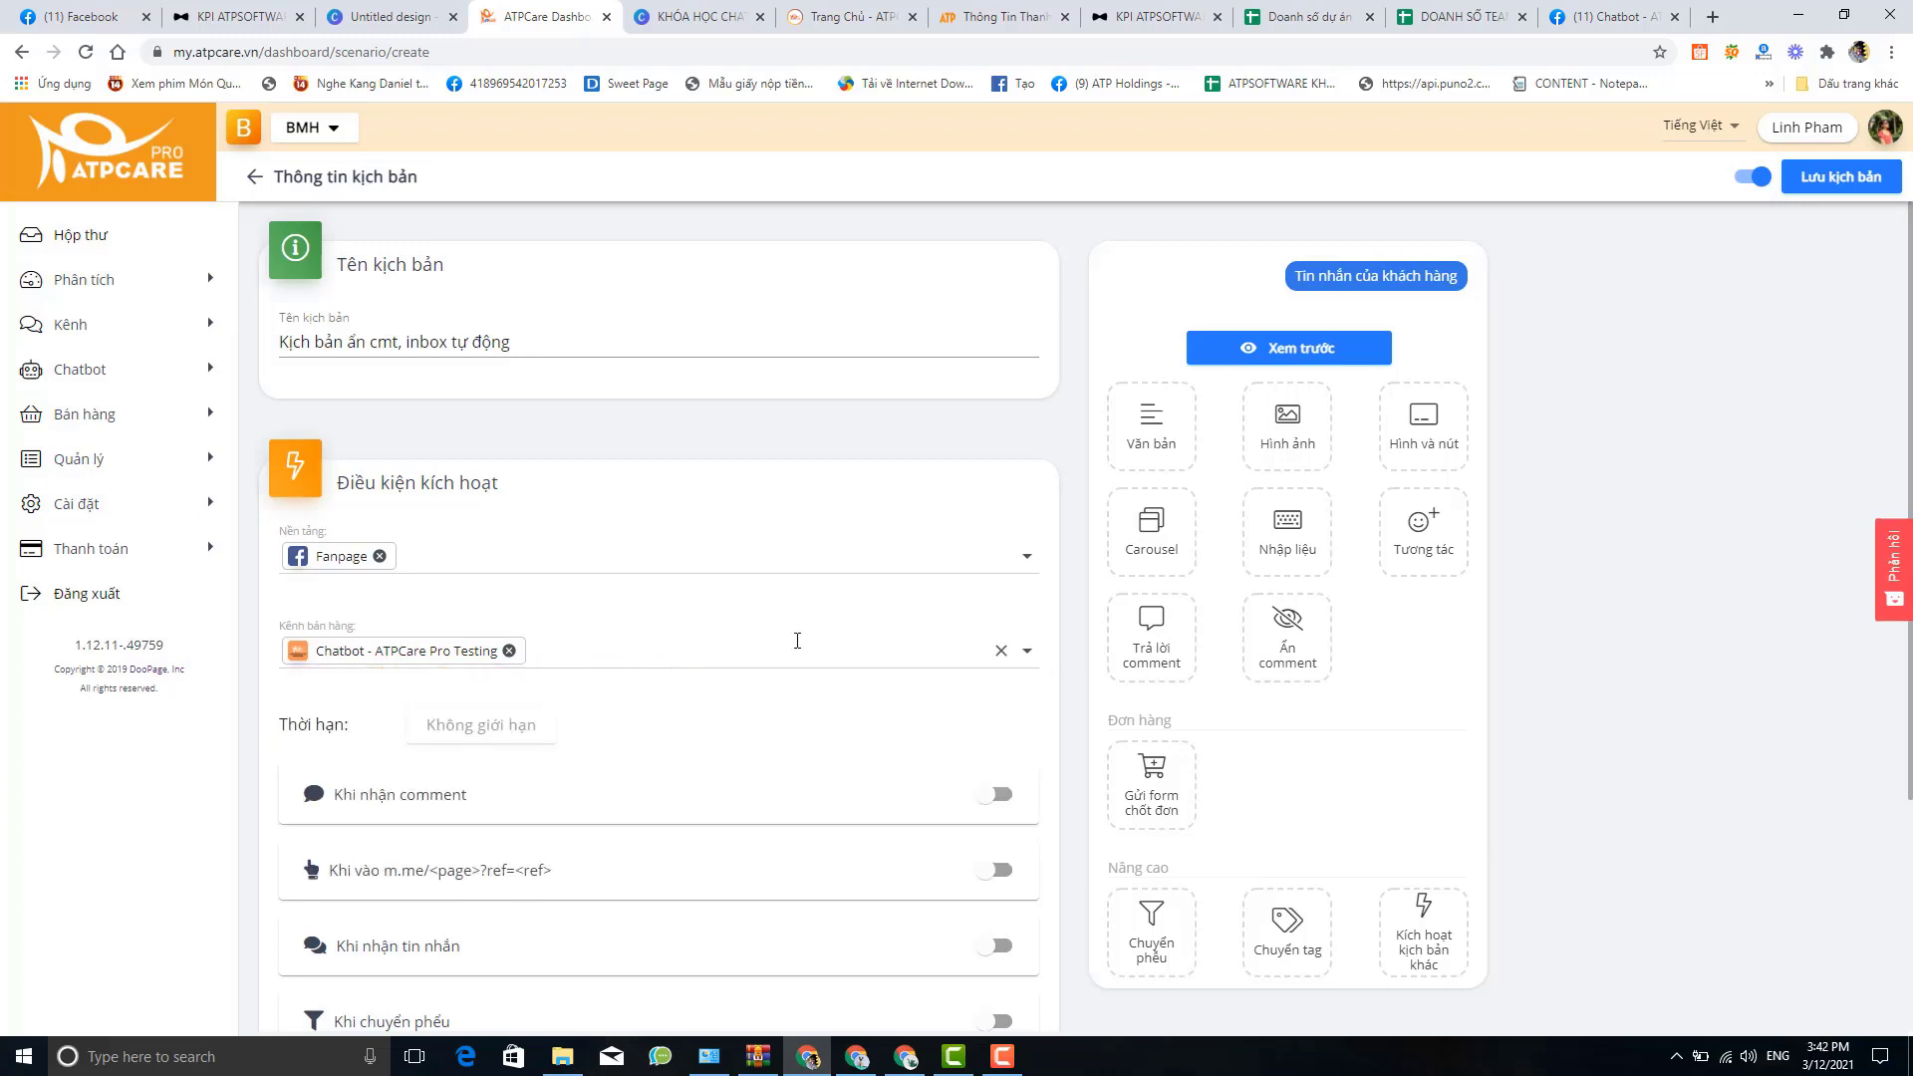
Enable the "Khi nhận comment" activation condition for the scenario
{"action": "scroll", "coordinate": [755, 726], "scroll_direction": "down", "scroll_amount": 2}
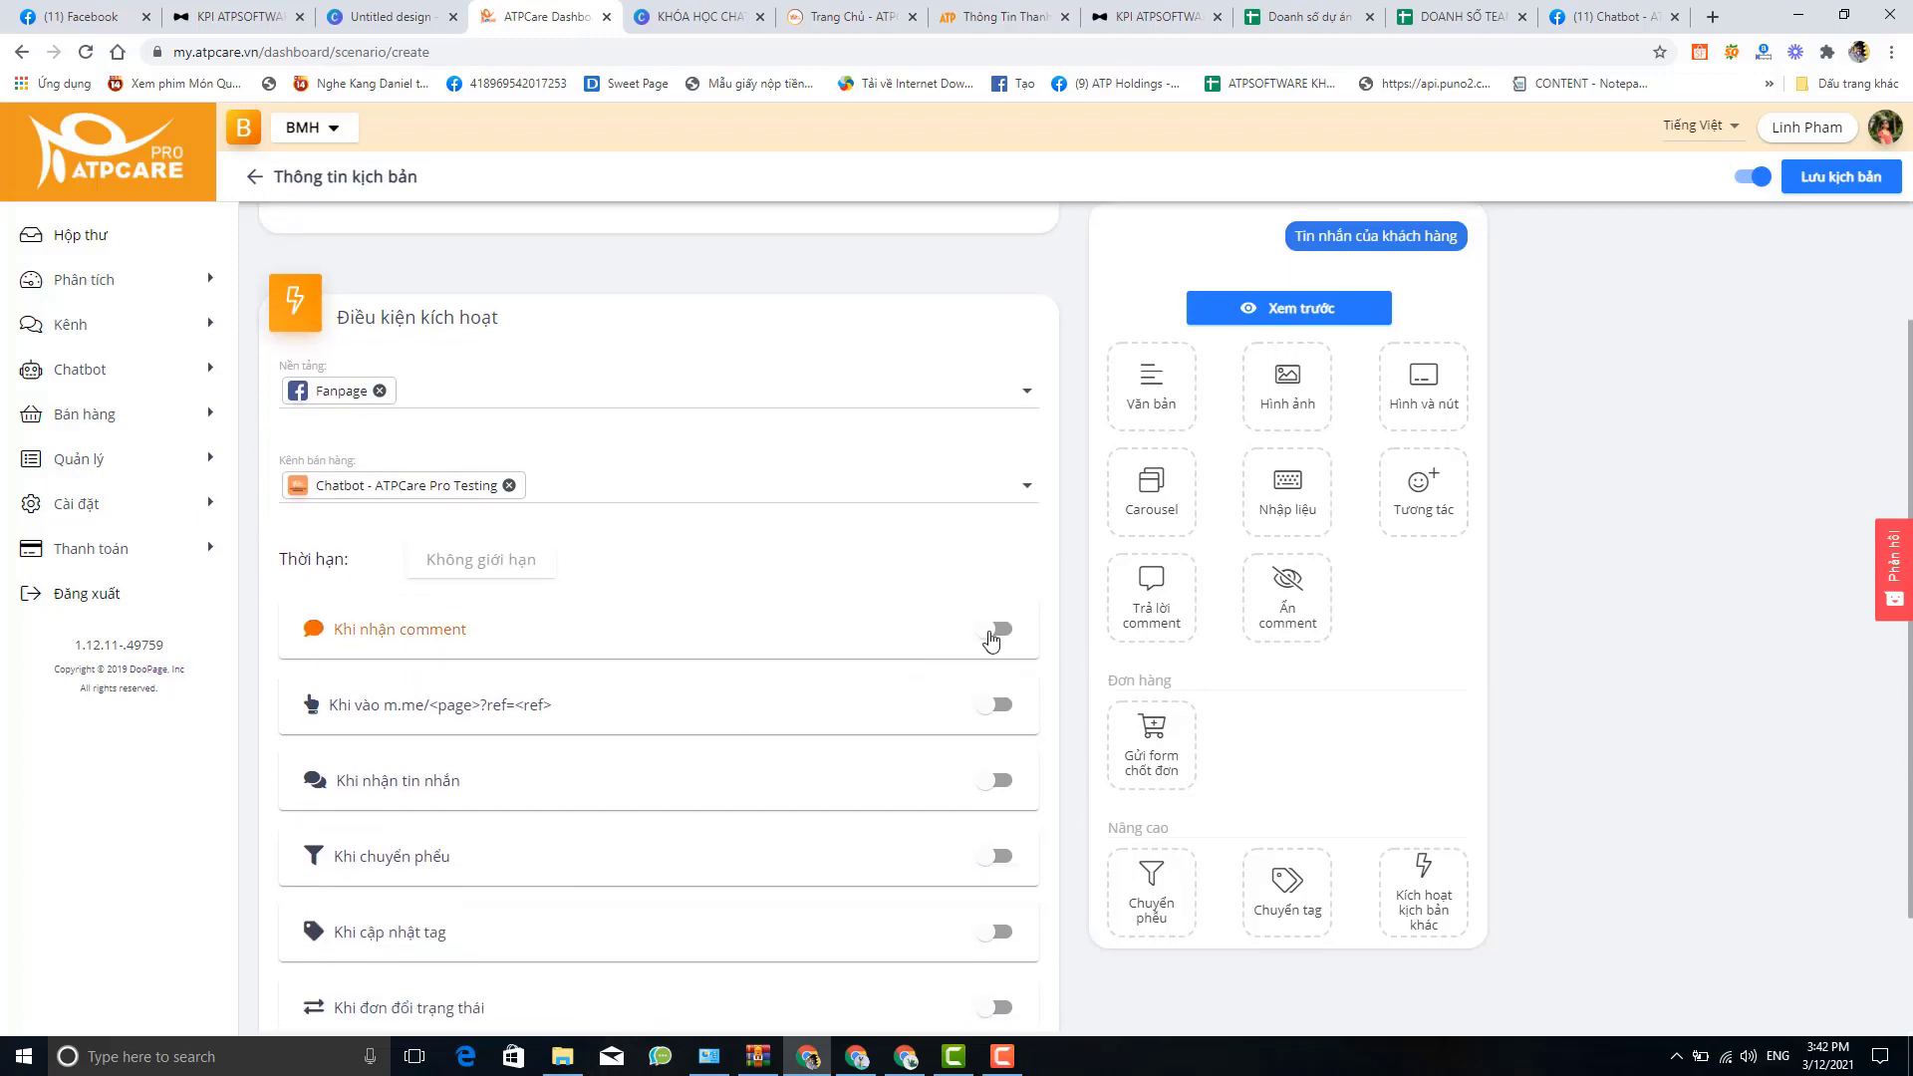
{"action": "left_click", "coordinate": [994, 636]}
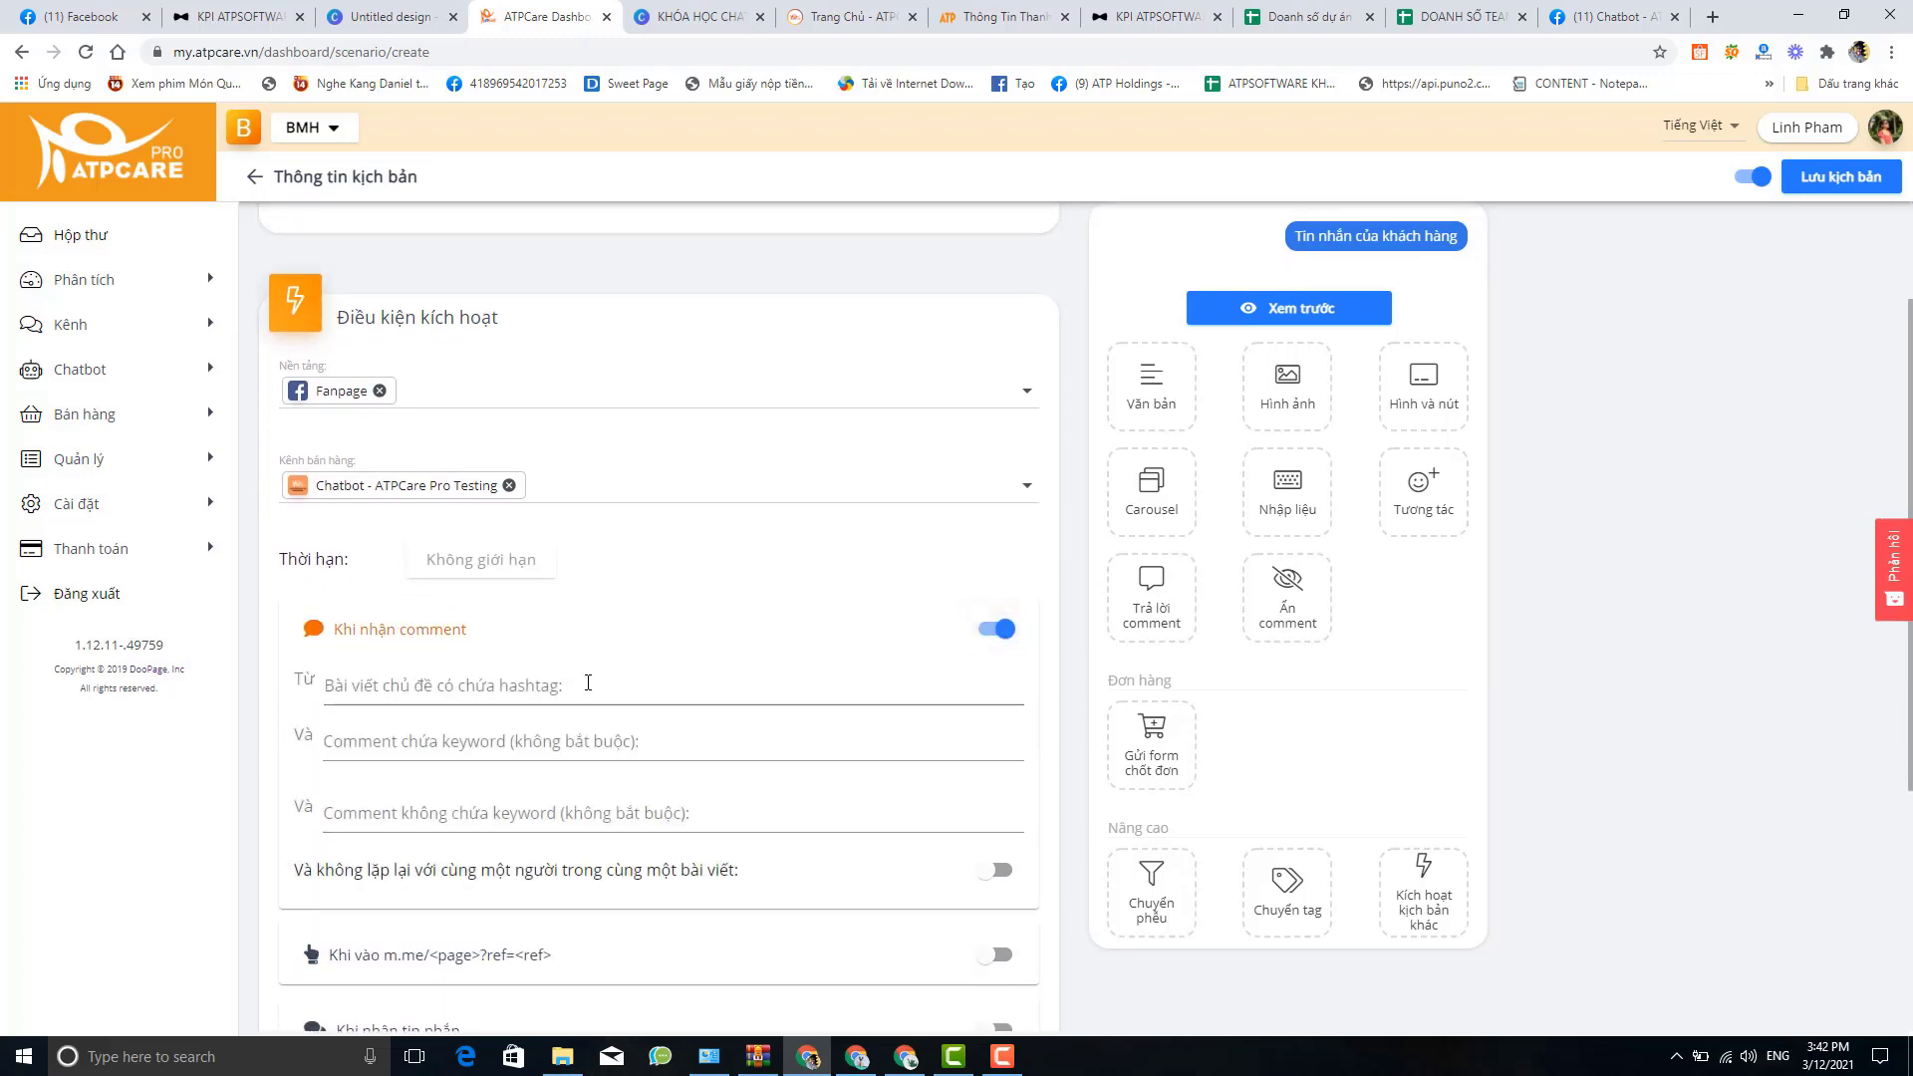
{"action": "left_click", "coordinate": [572, 688]}
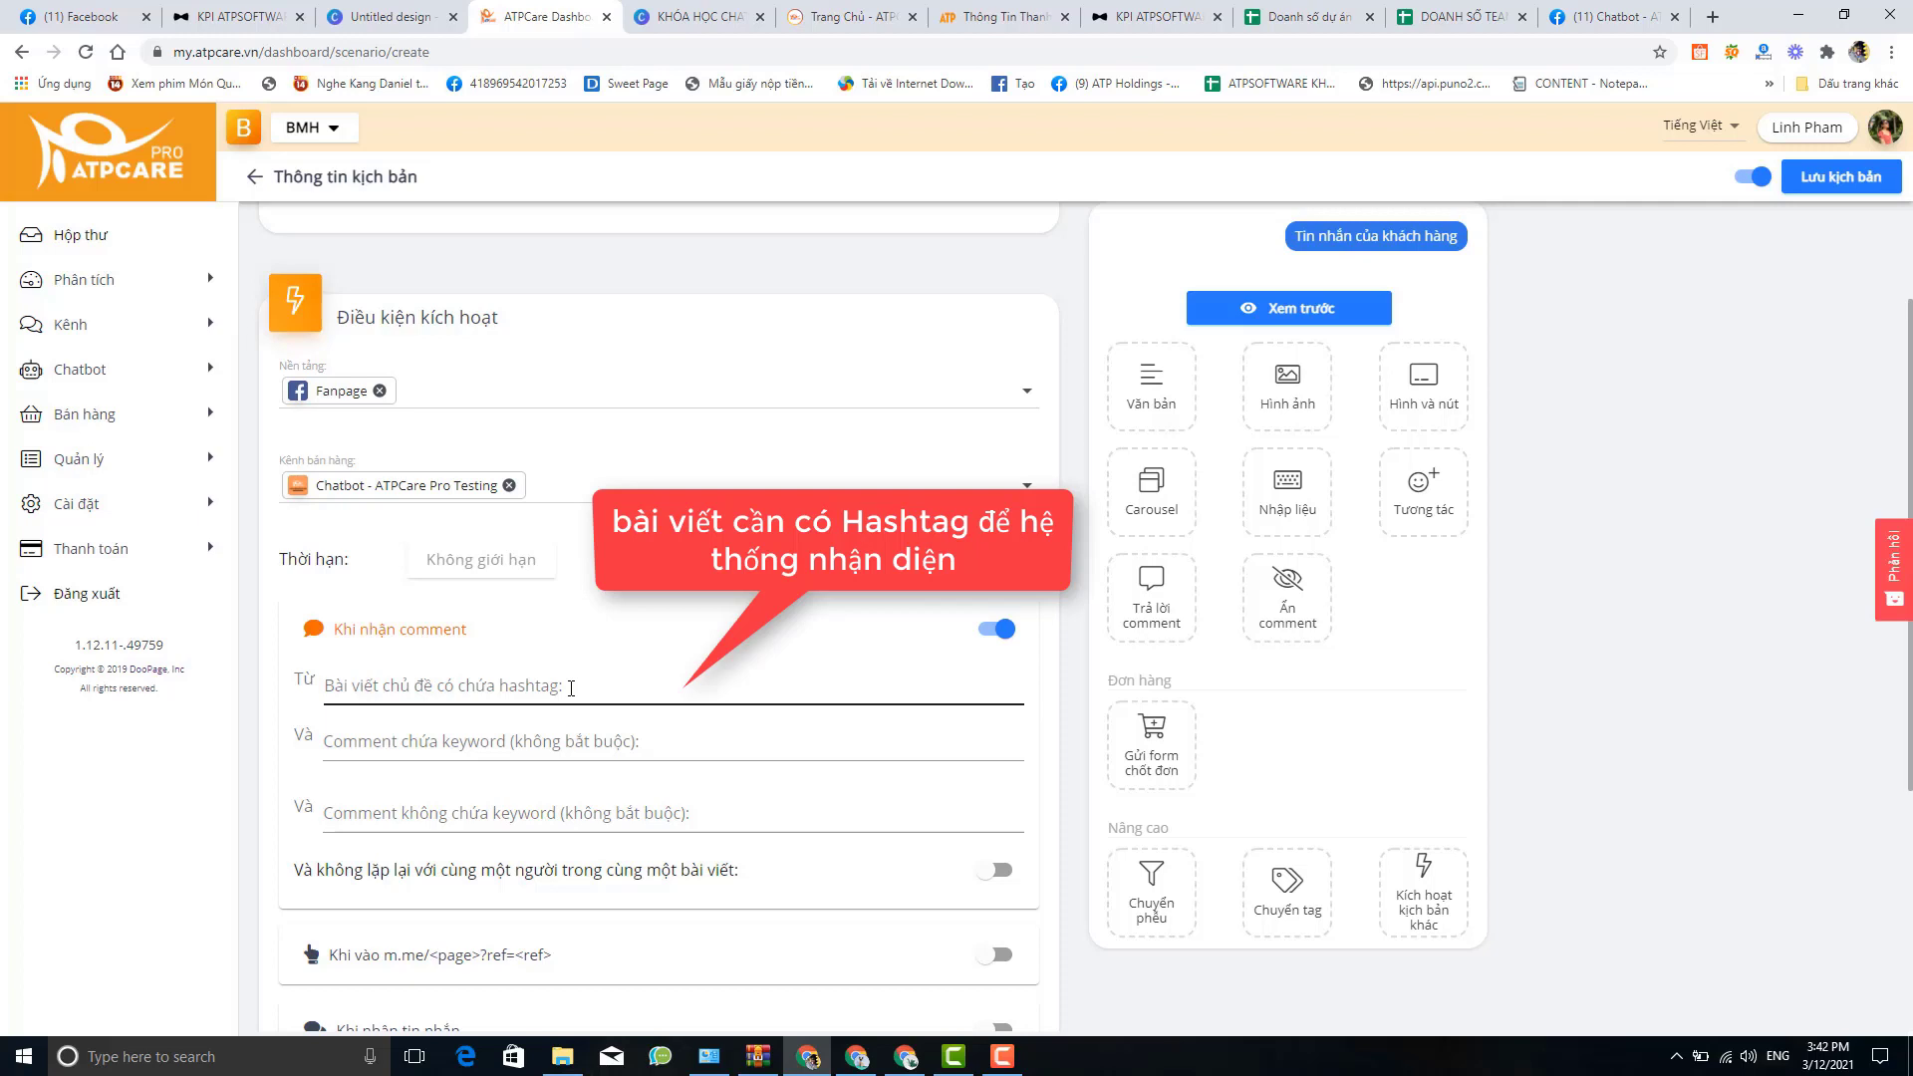
{"action": "left_click", "coordinate": [511, 751]}
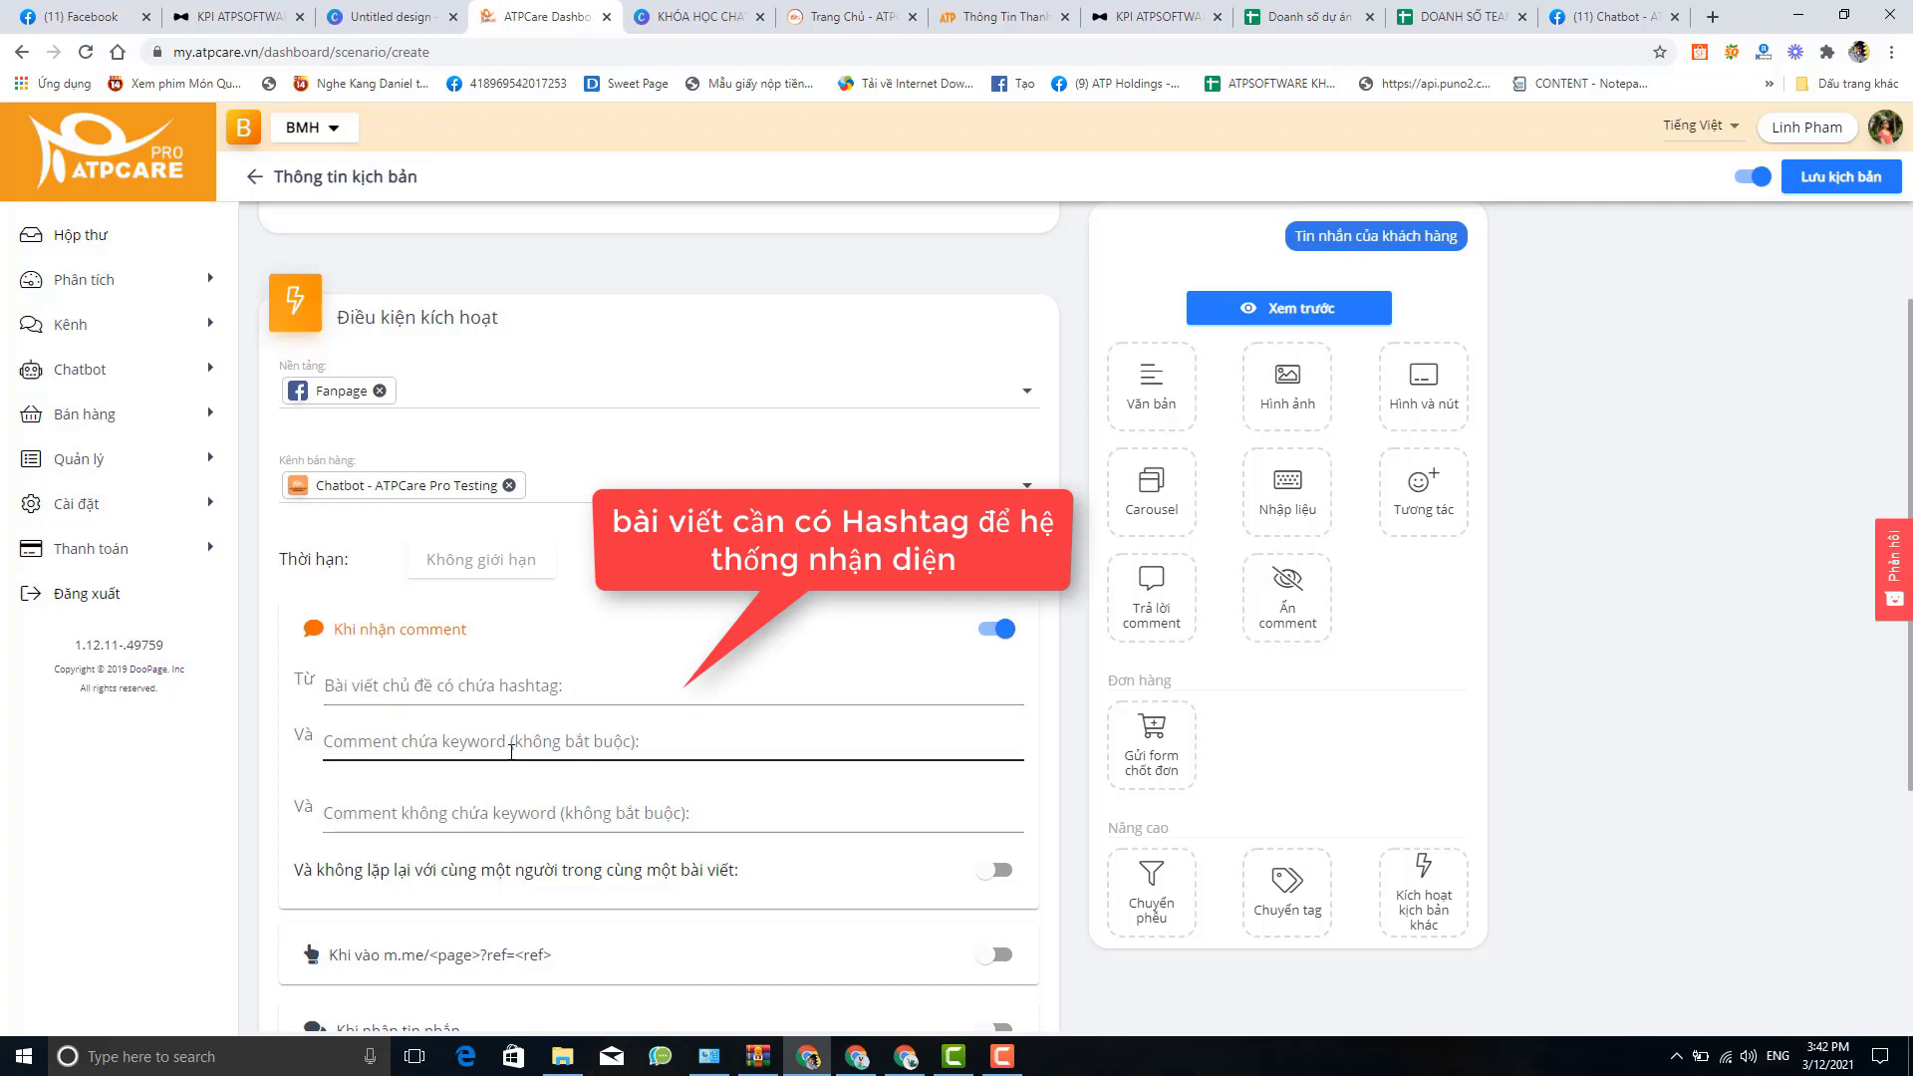
{"action": "left_click", "coordinate": [477, 828]}
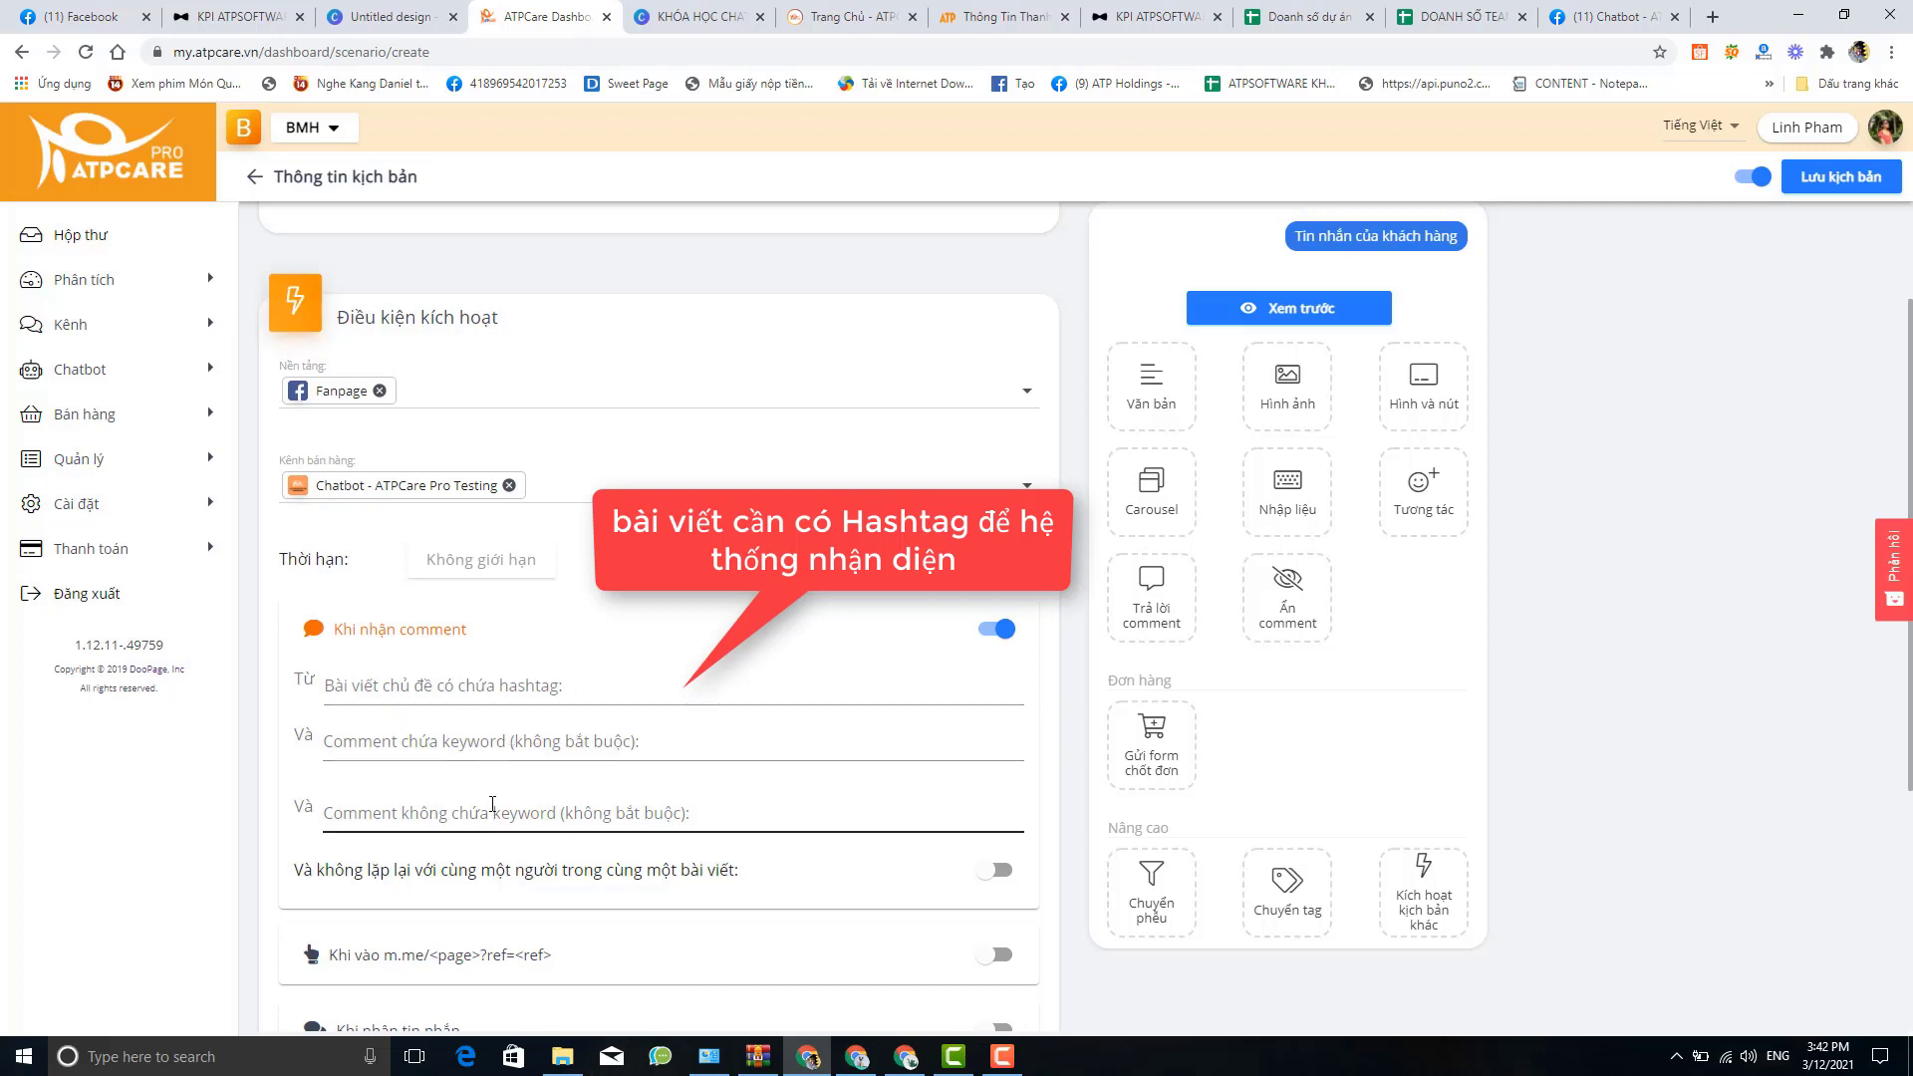
Add "quan tâm", "tư vấn" and "inbox" as keywords the comment must contain
{"action": "left_click", "coordinate": [546, 748]}
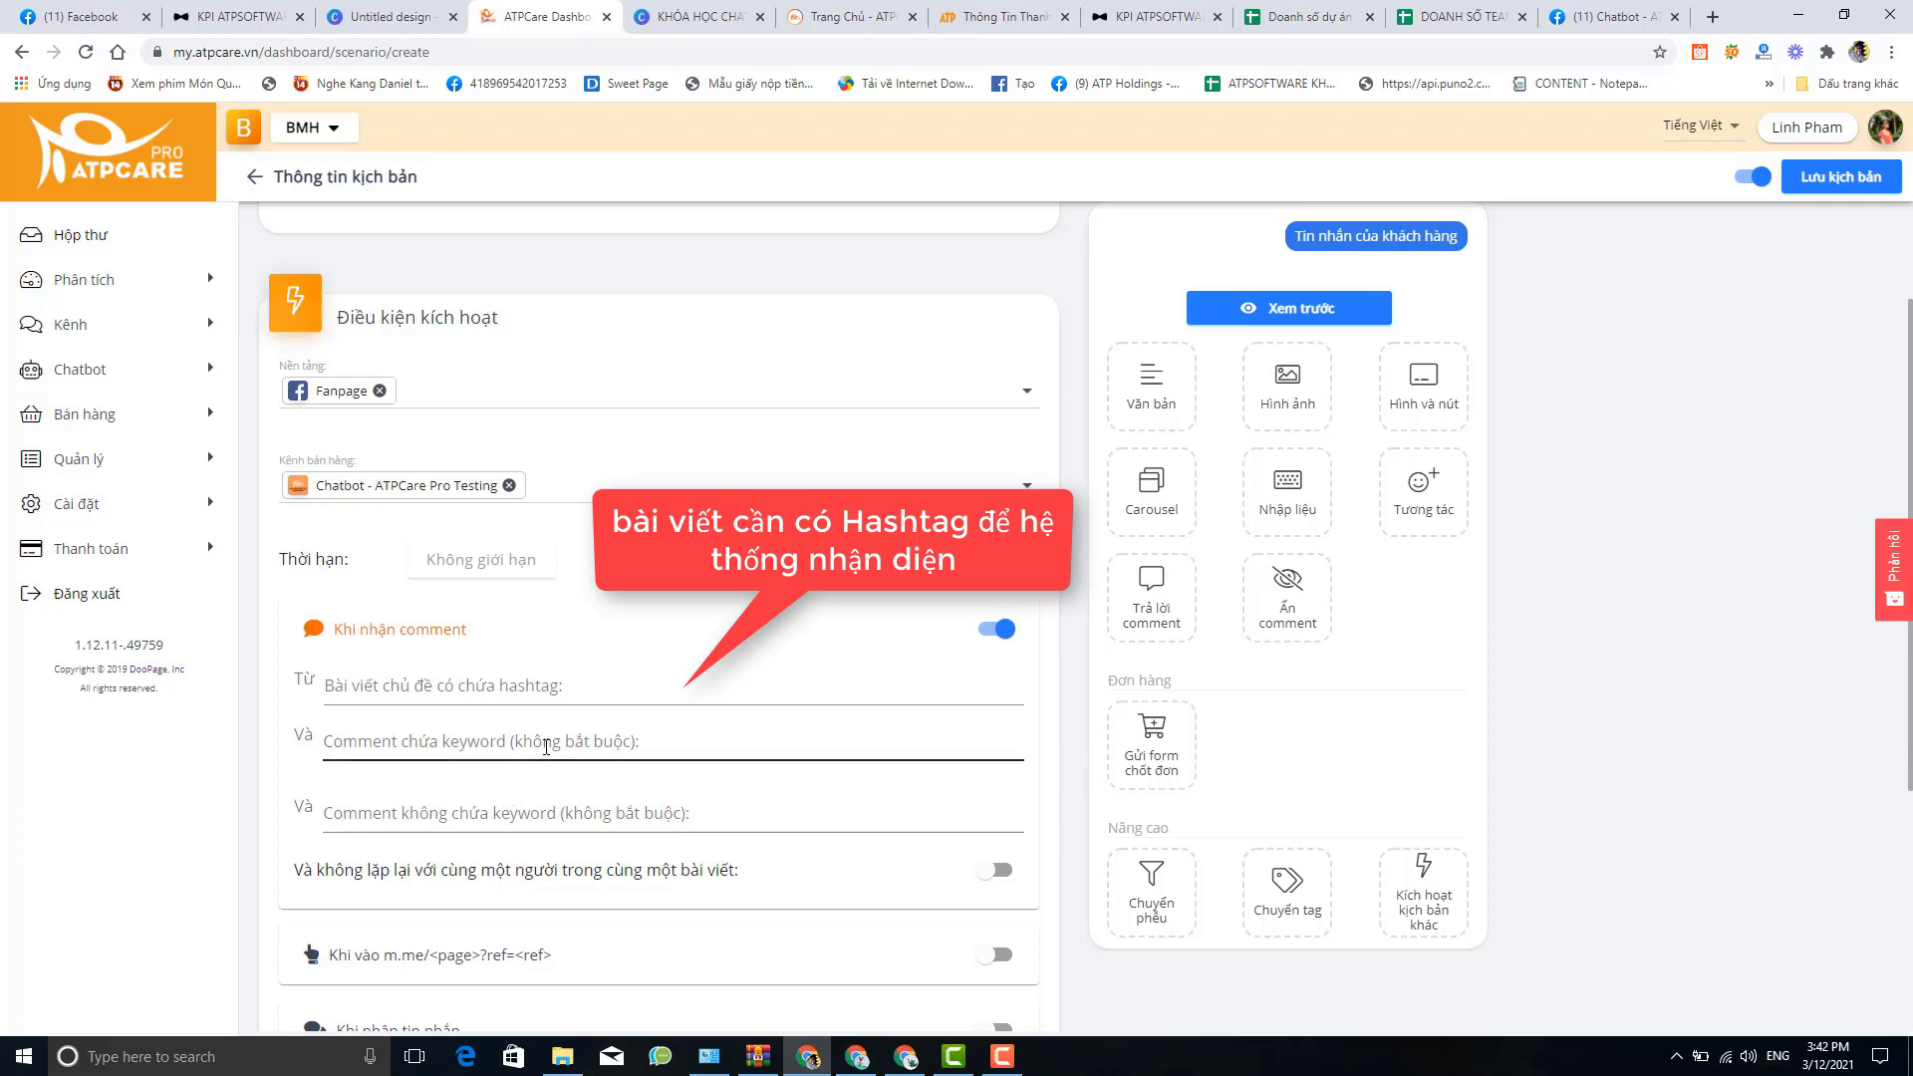
{"action": "left_click", "coordinate": [546, 748]}
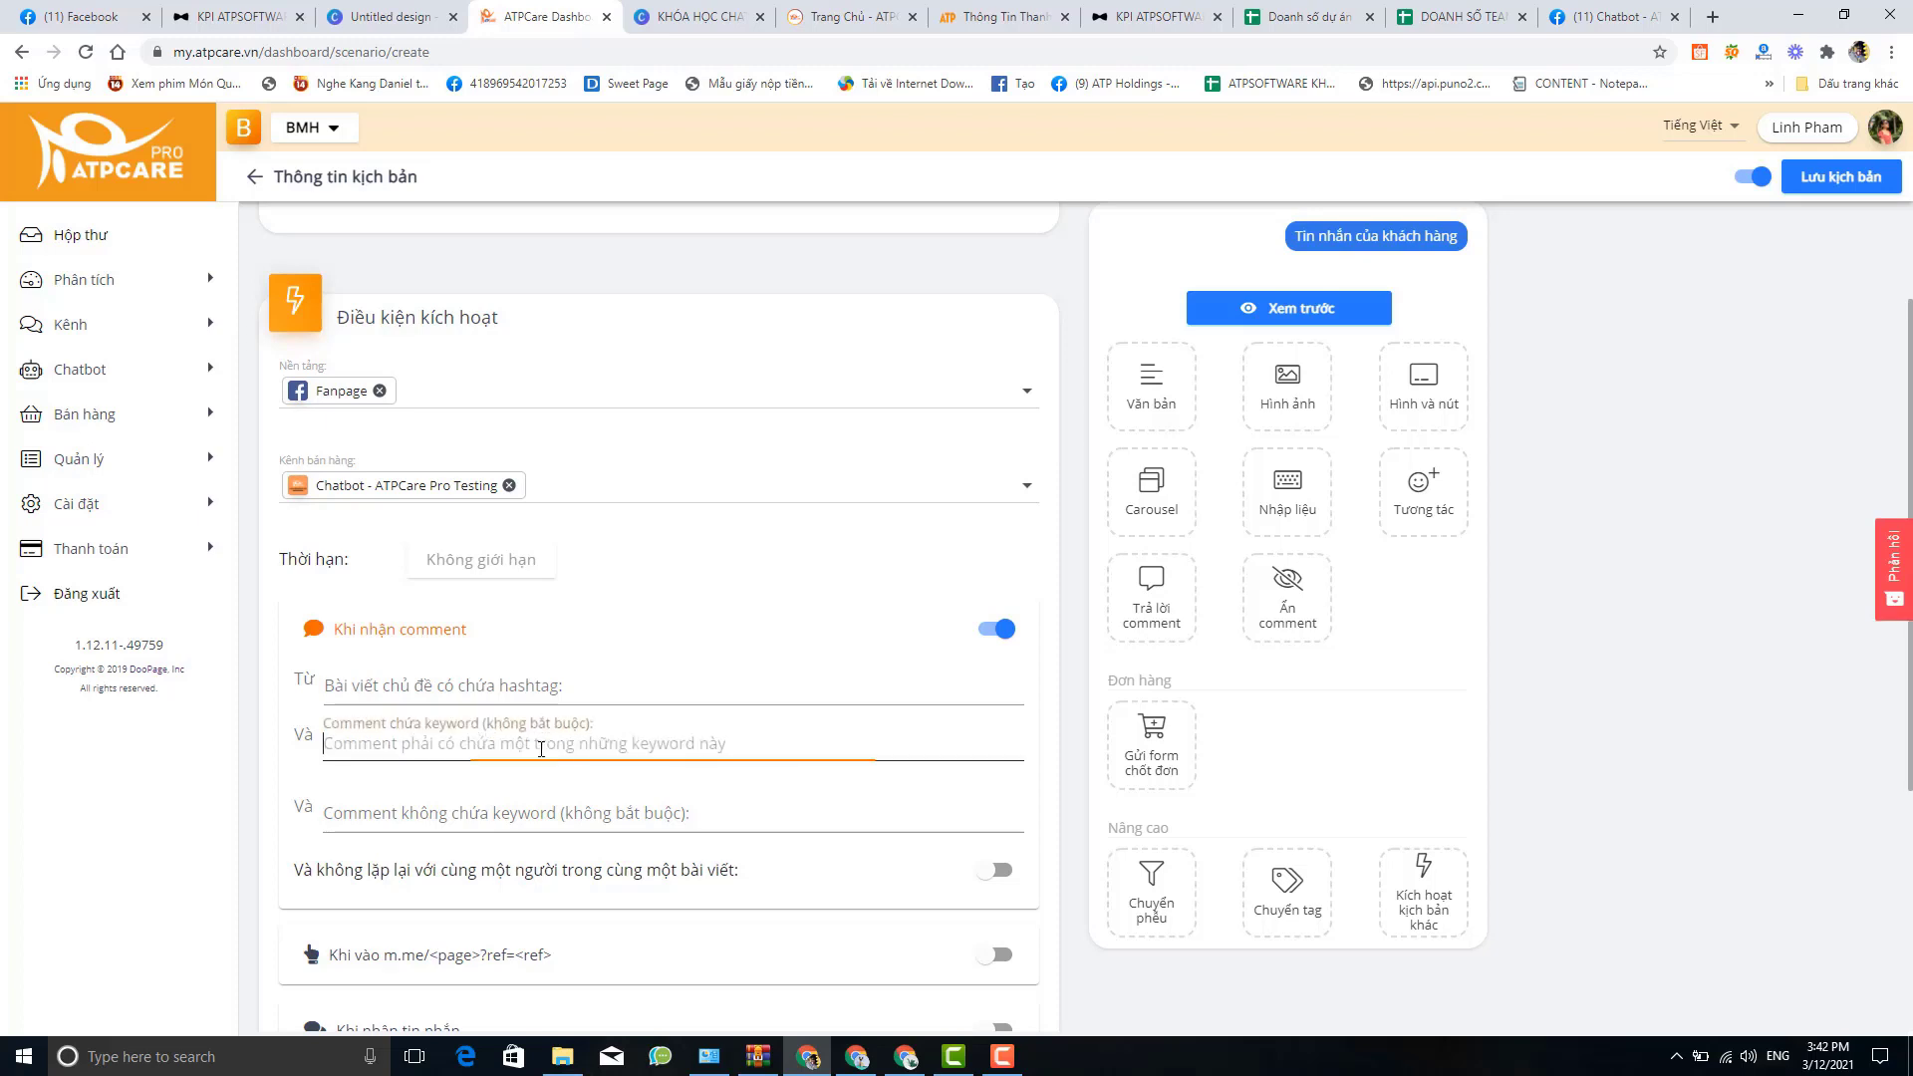
{"action": "type", "text": "quan tâm"}
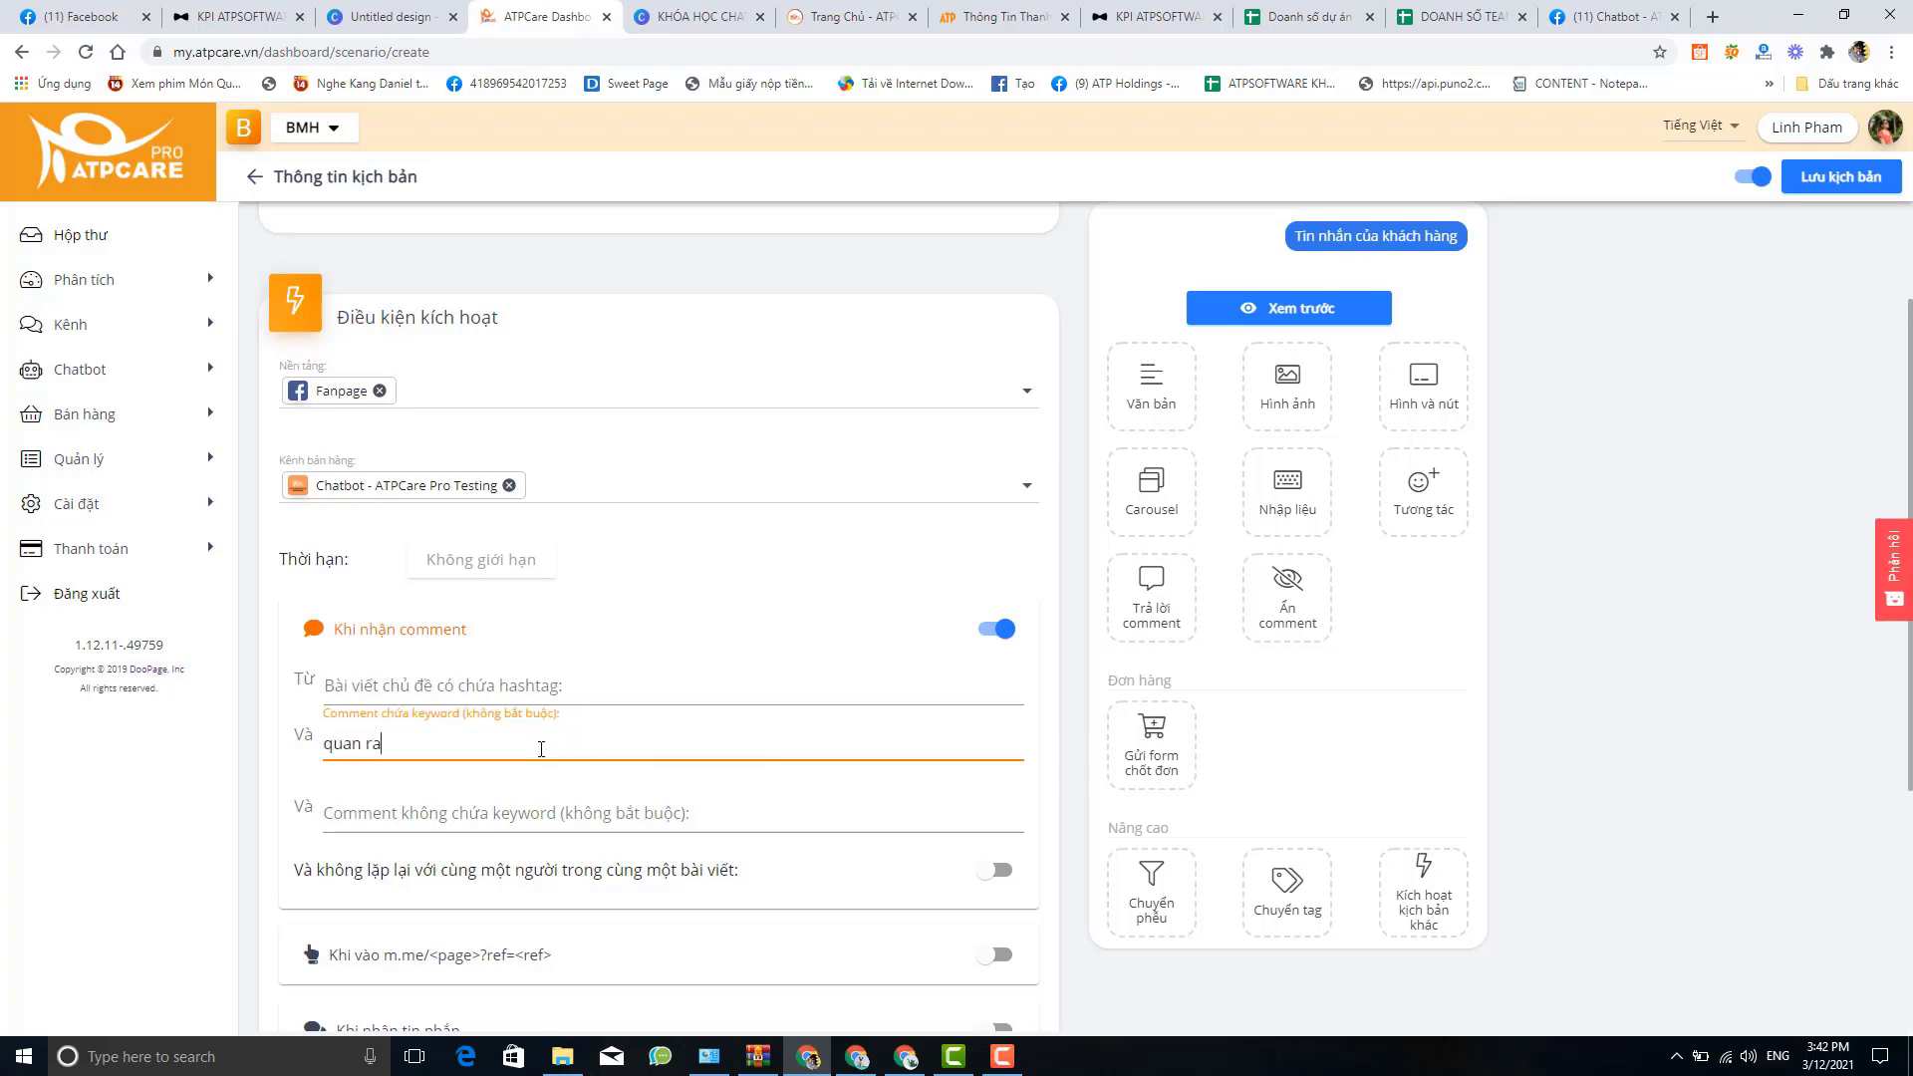
{"action": "key", "text": "Return"}
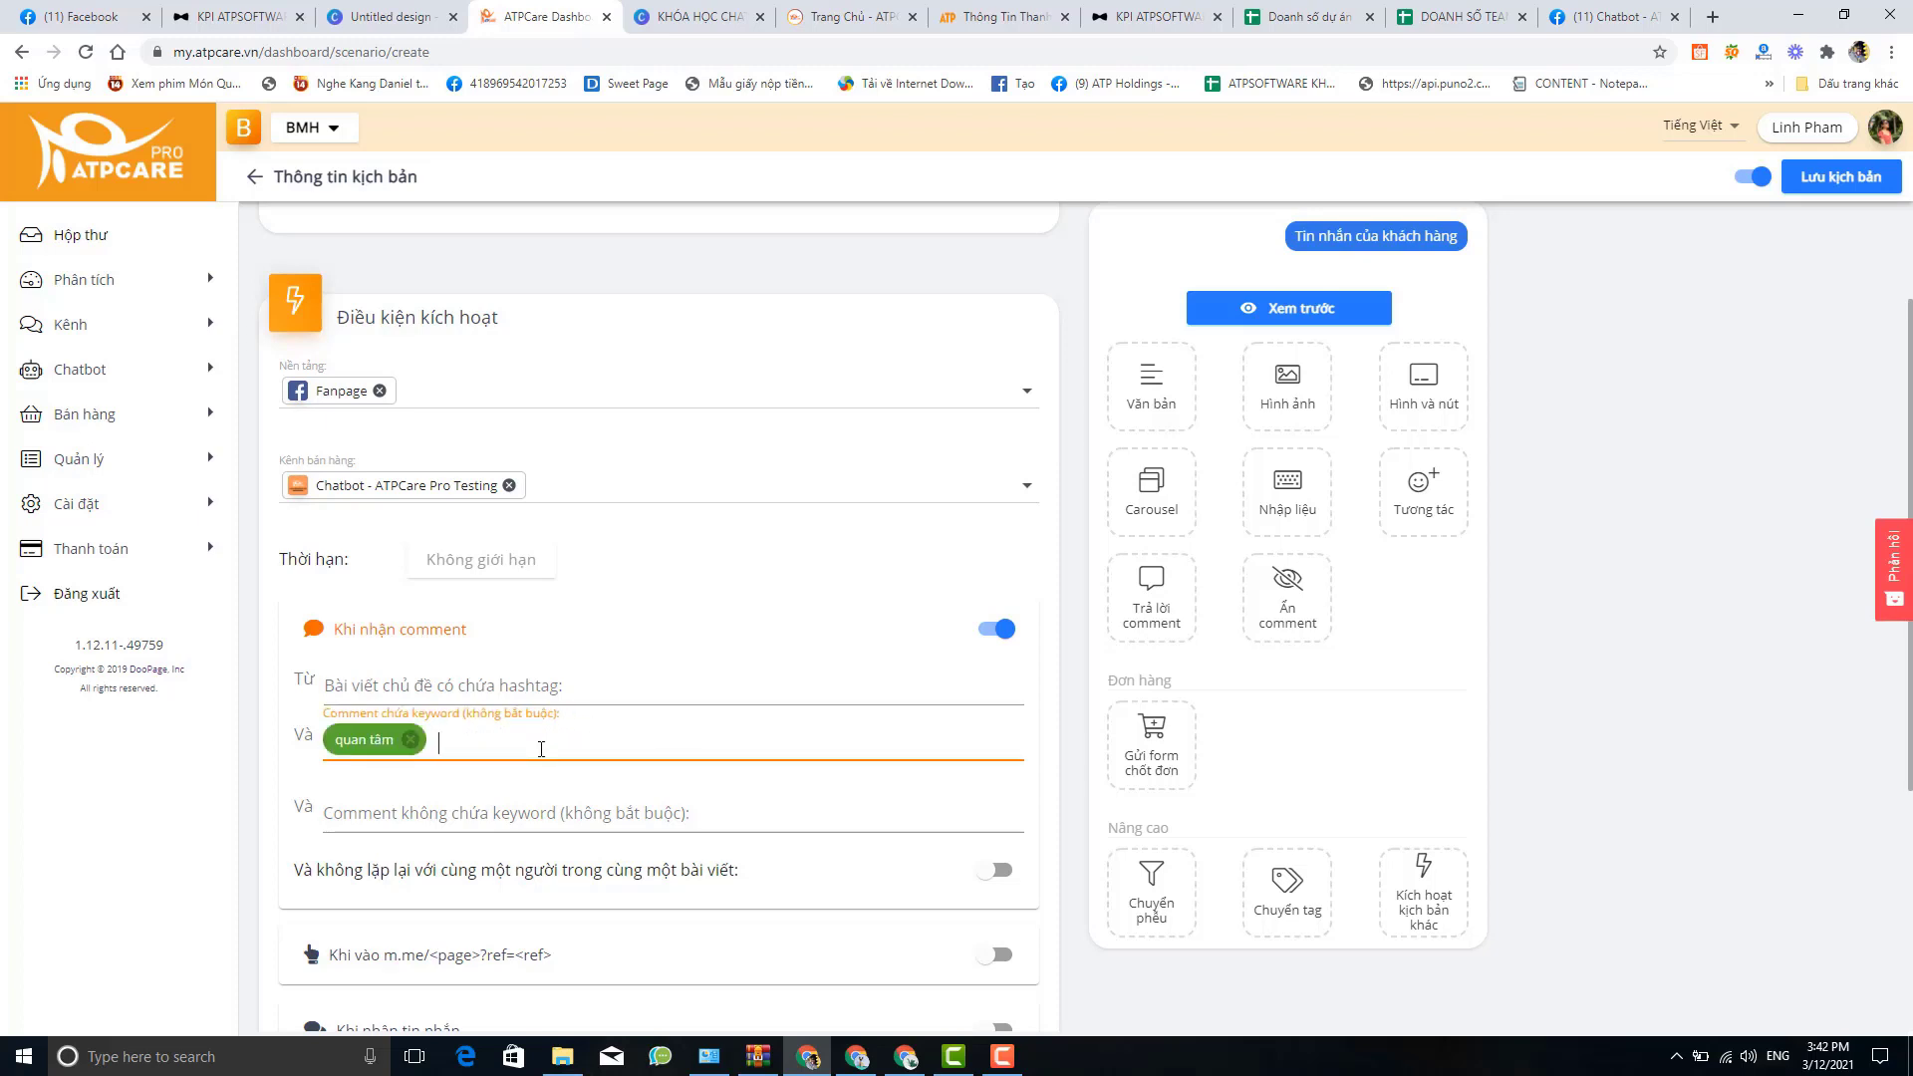
{"action": "type", "text": "tư vấn"}
{"action": "key", "text": "Return"}
{"action": "type", "text": "inbox"}
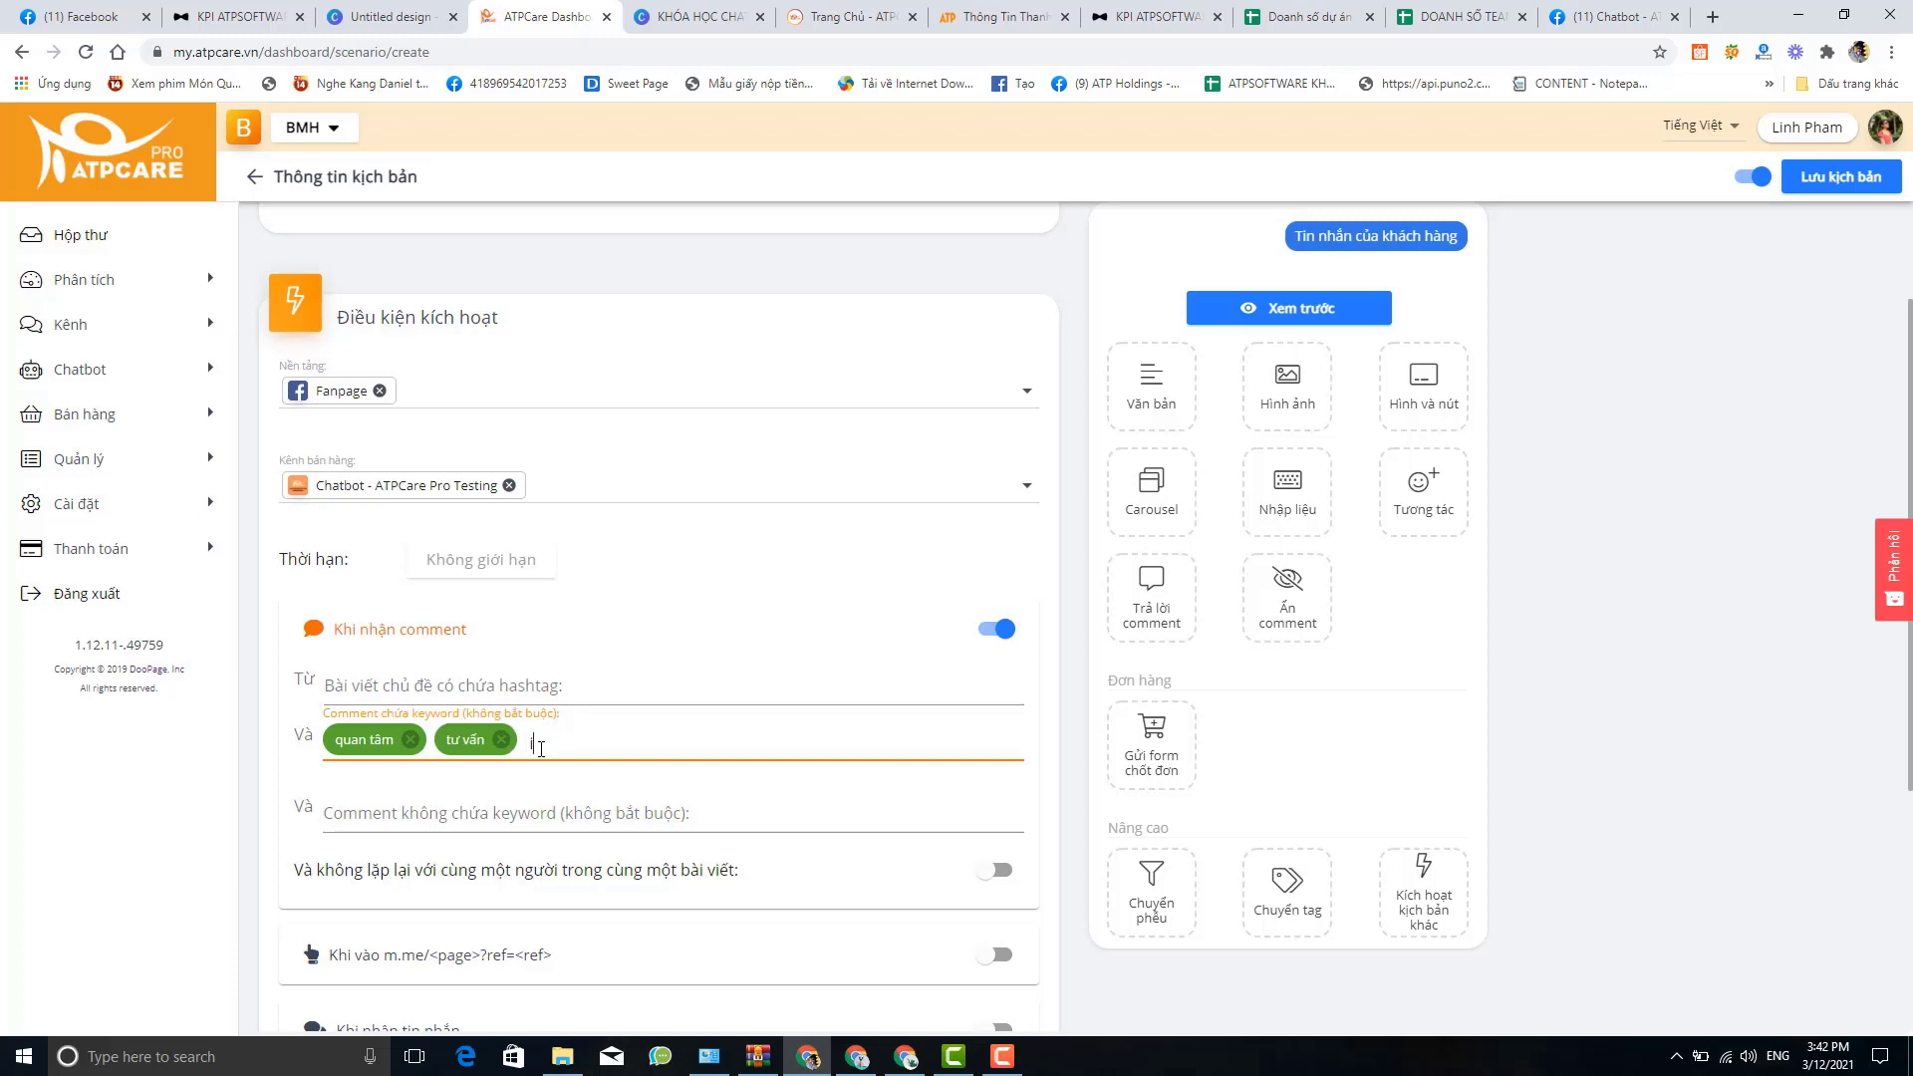
{"action": "key", "text": "Return"}
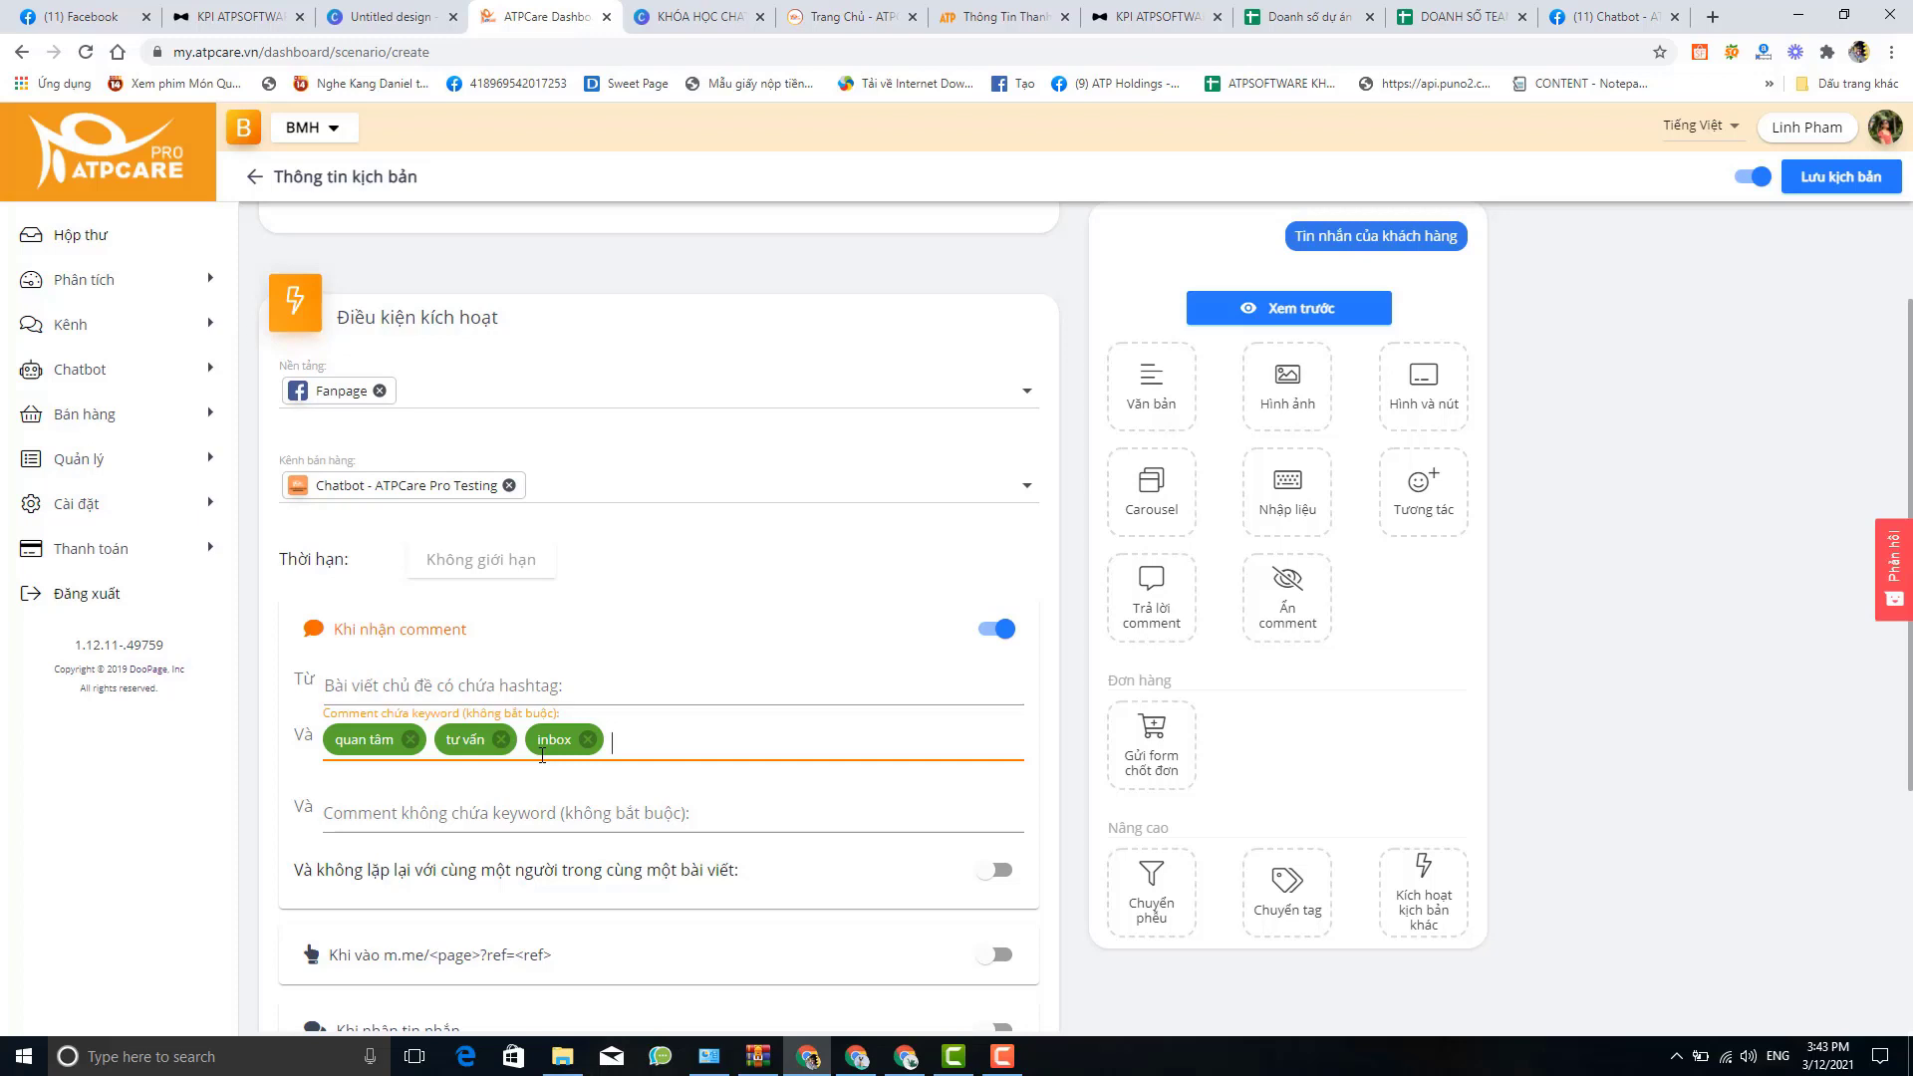
Add "không quan tâm" and "giá" as keywords the comment must not contain
{"action": "left_click", "coordinate": [509, 817]}
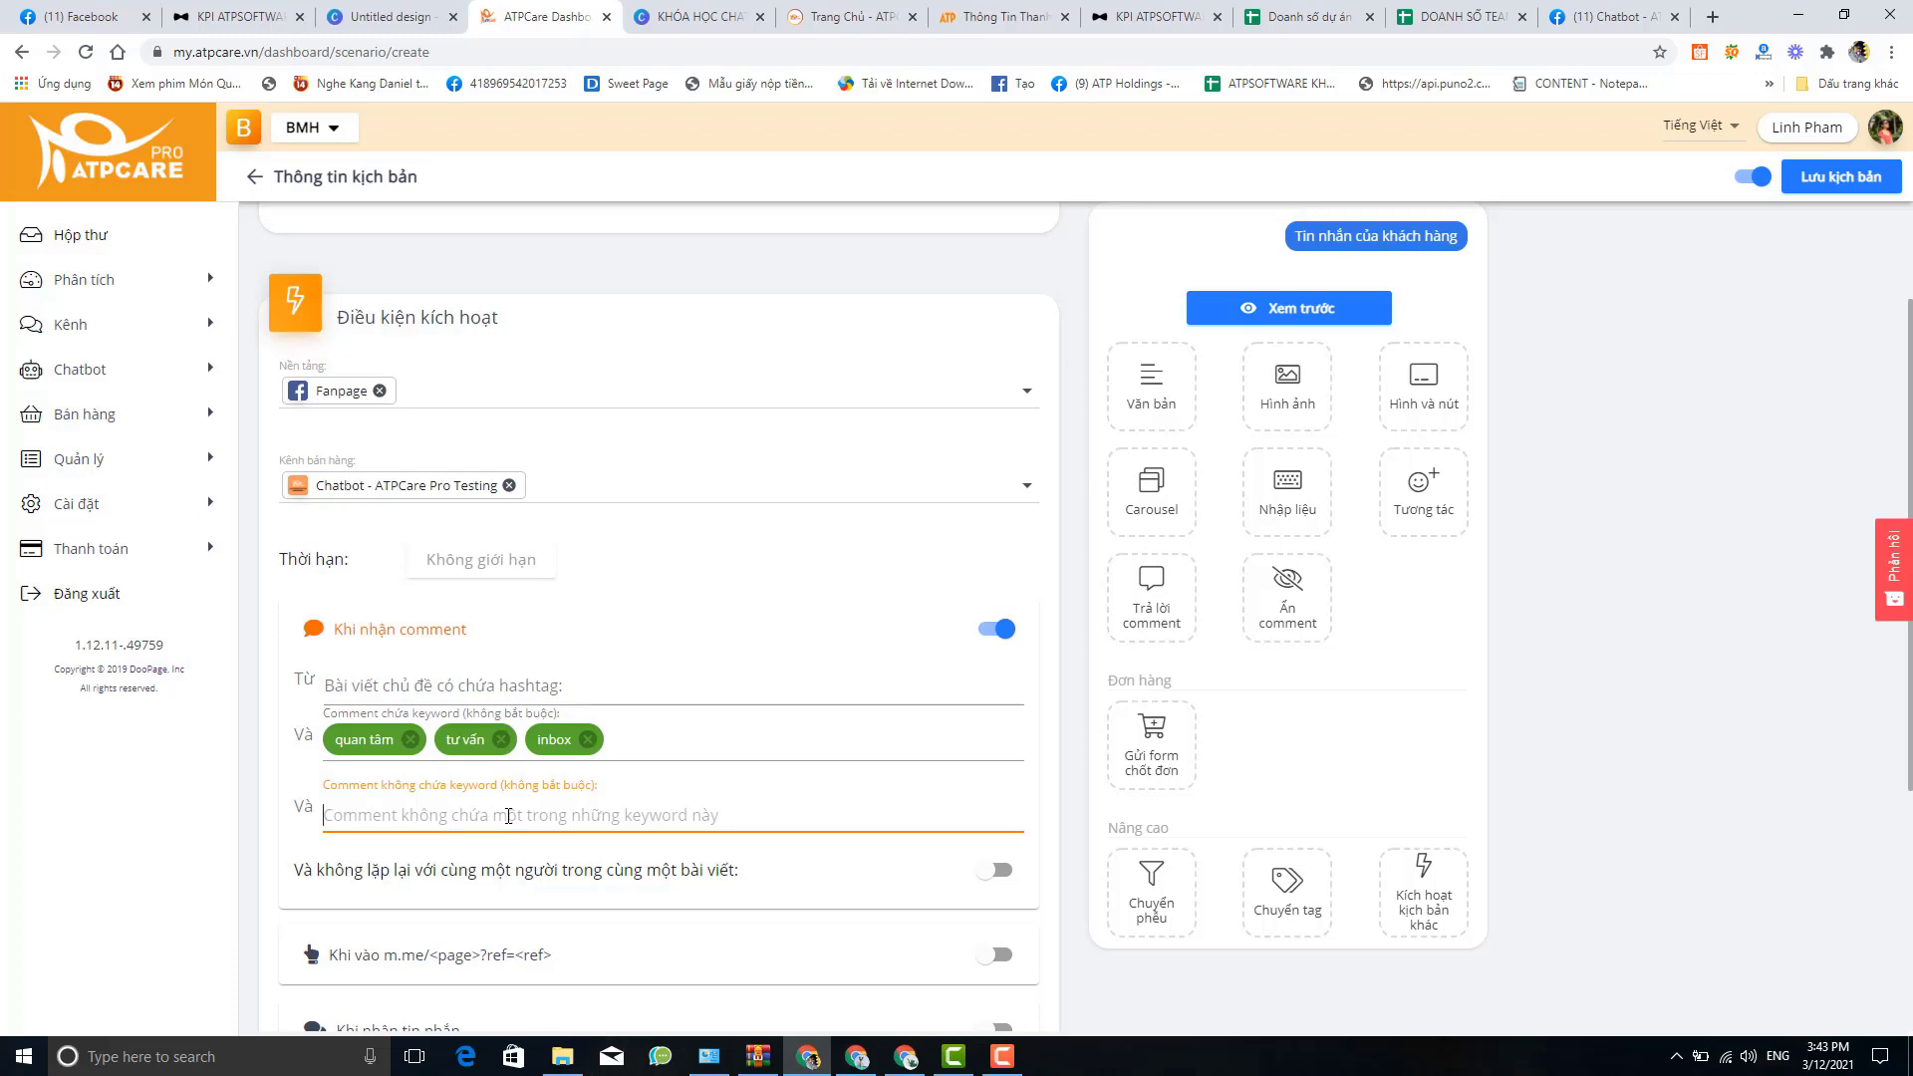
{"action": "type", "text": "không quan"}
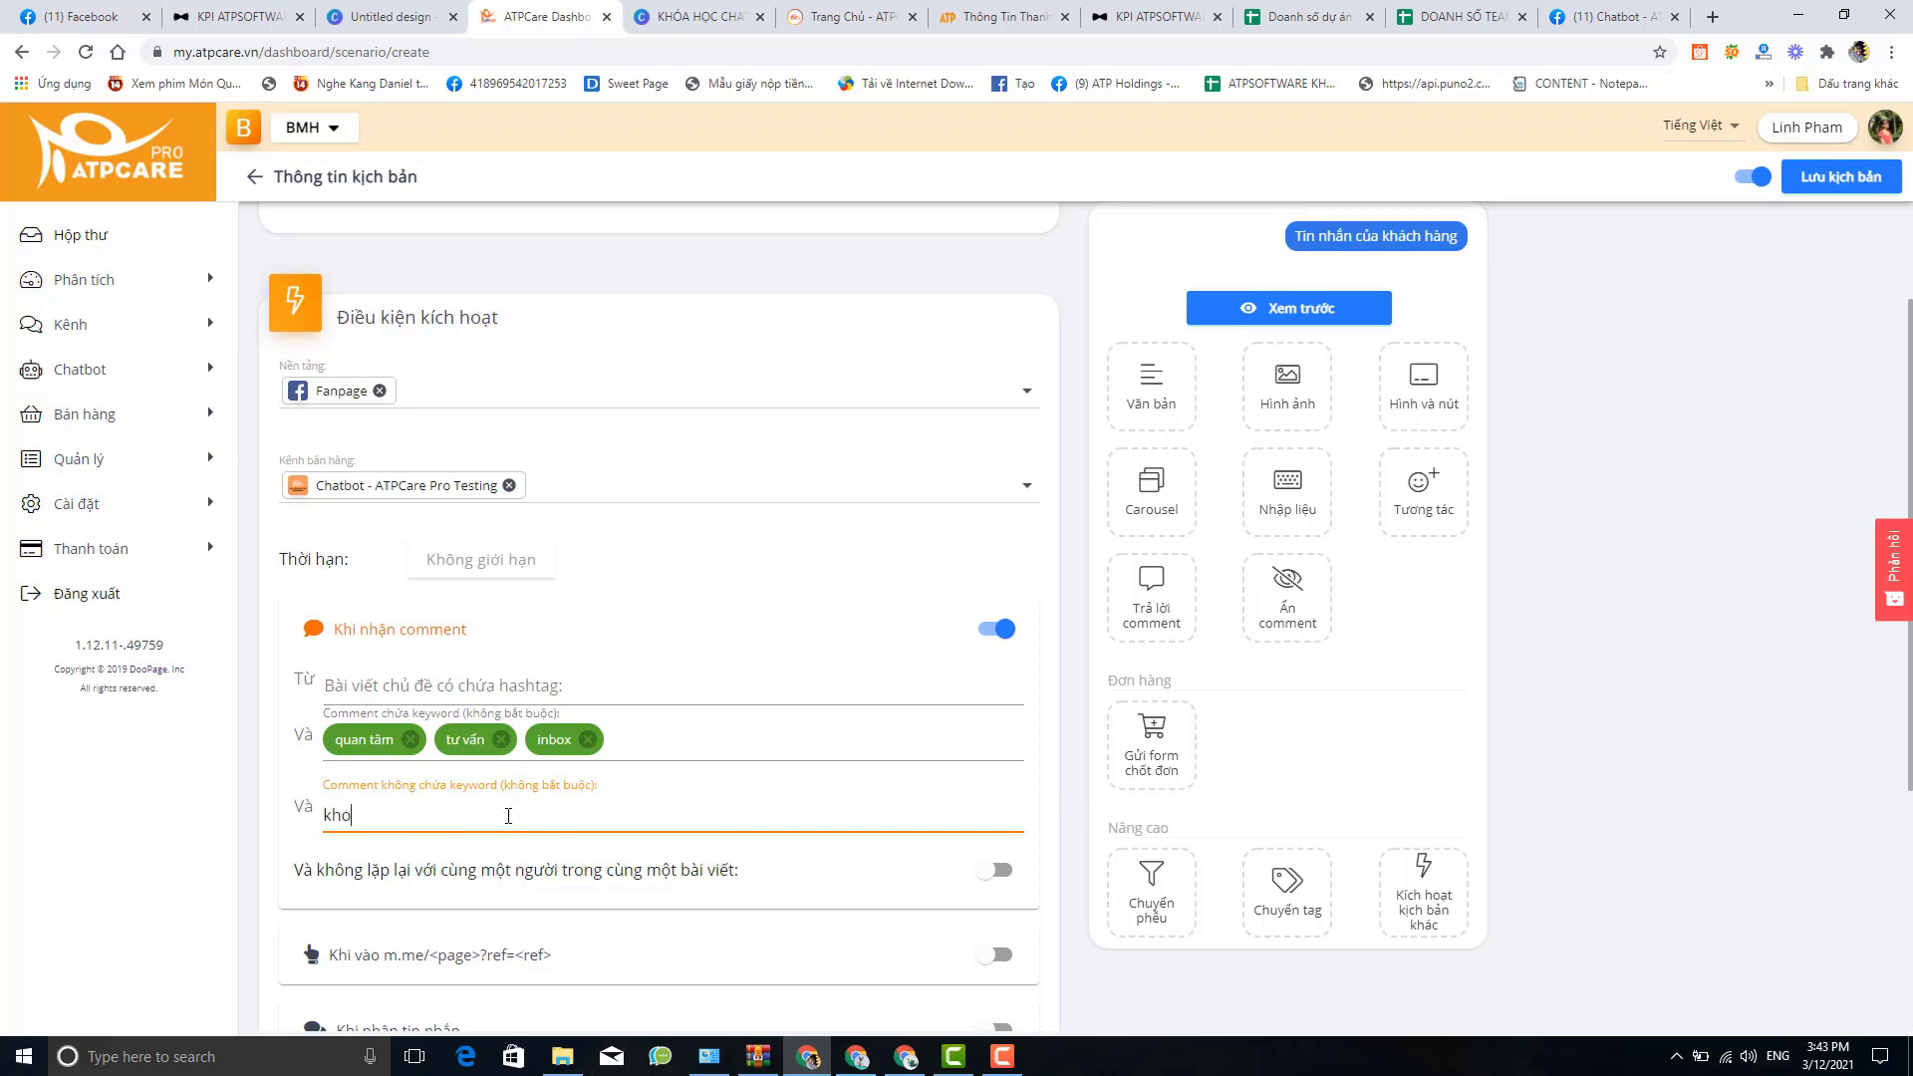
{"action": "type", "text": " tâm"}
{"action": "key", "text": "Return"}
{"action": "type", "text": "giá"}
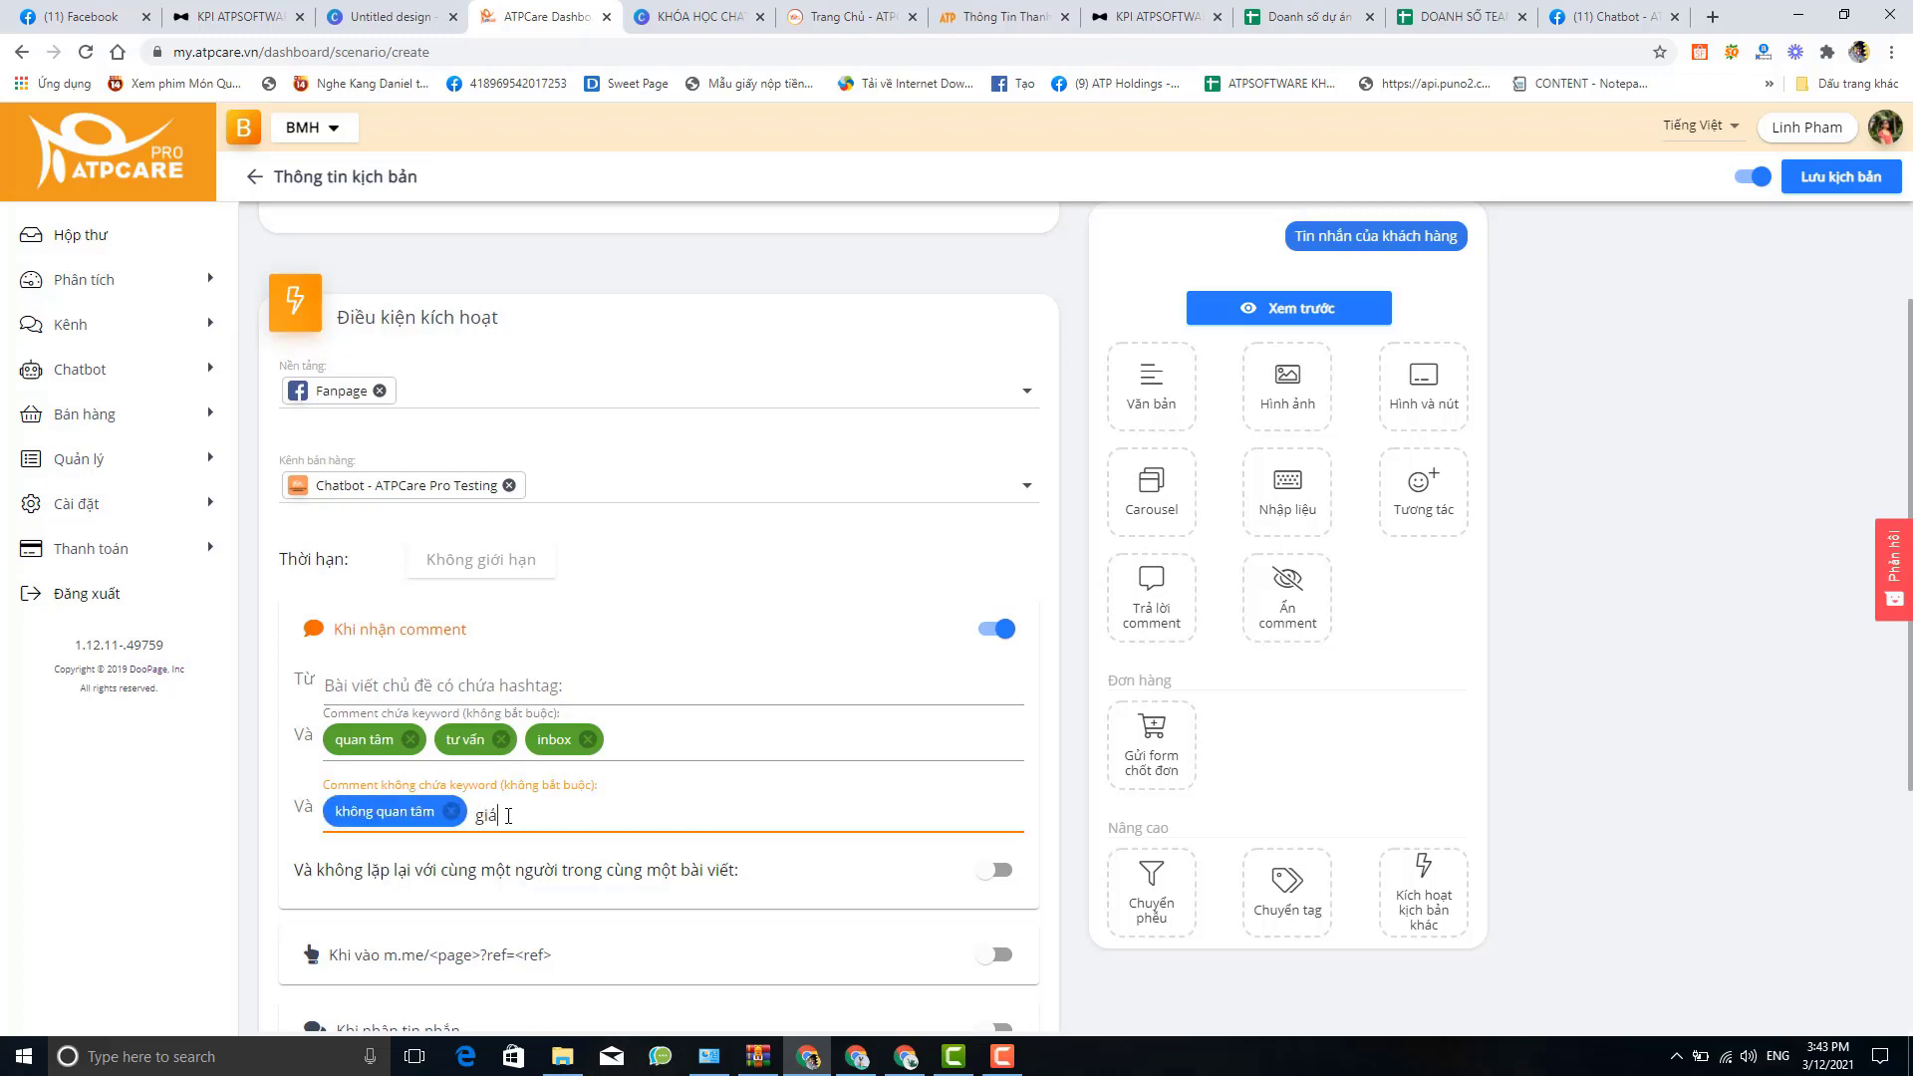
{"action": "key", "text": "Return"}
Remove all keywords from both the excluded and the required comment keyword conditions
{"action": "left_click", "coordinate": [522, 811]}
{"action": "left_click", "coordinate": [455, 811]}
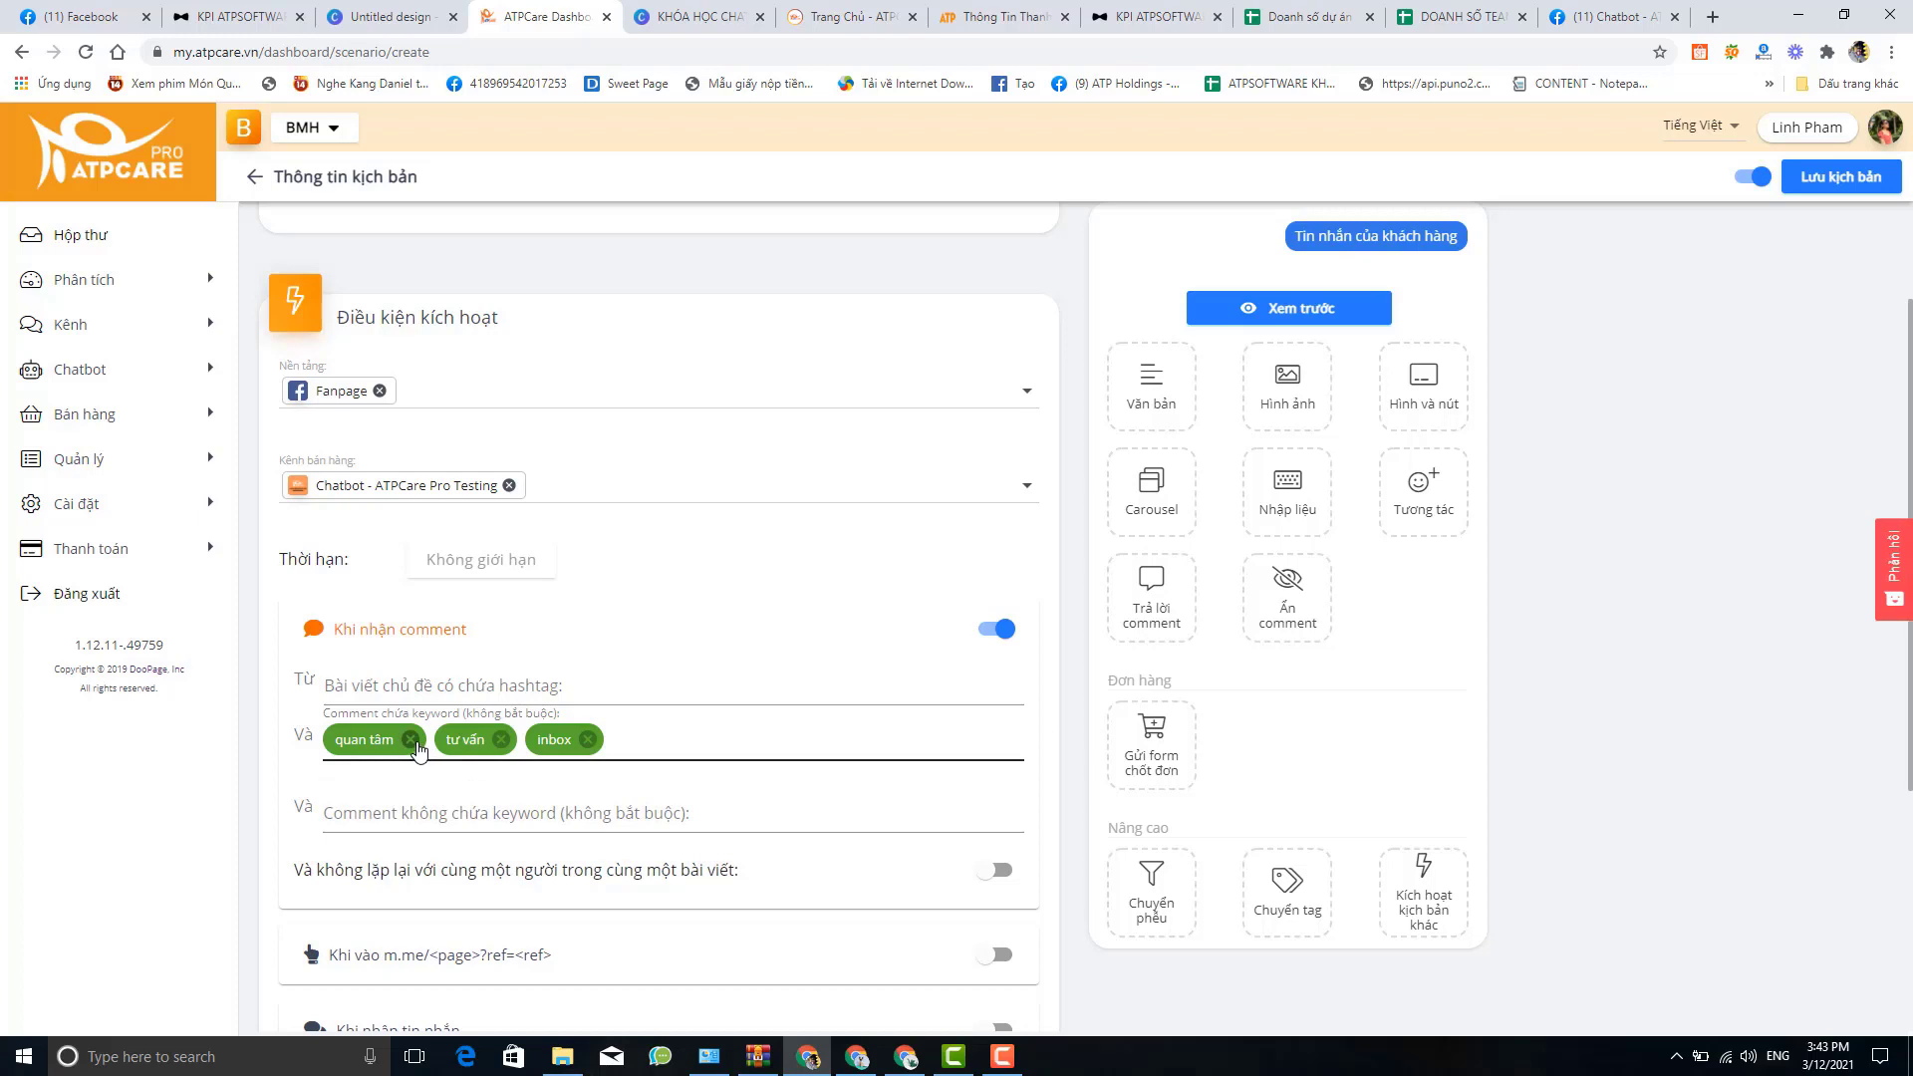
{"action": "left_click", "coordinate": [409, 740]}
{"action": "left_click", "coordinate": [477, 740]}
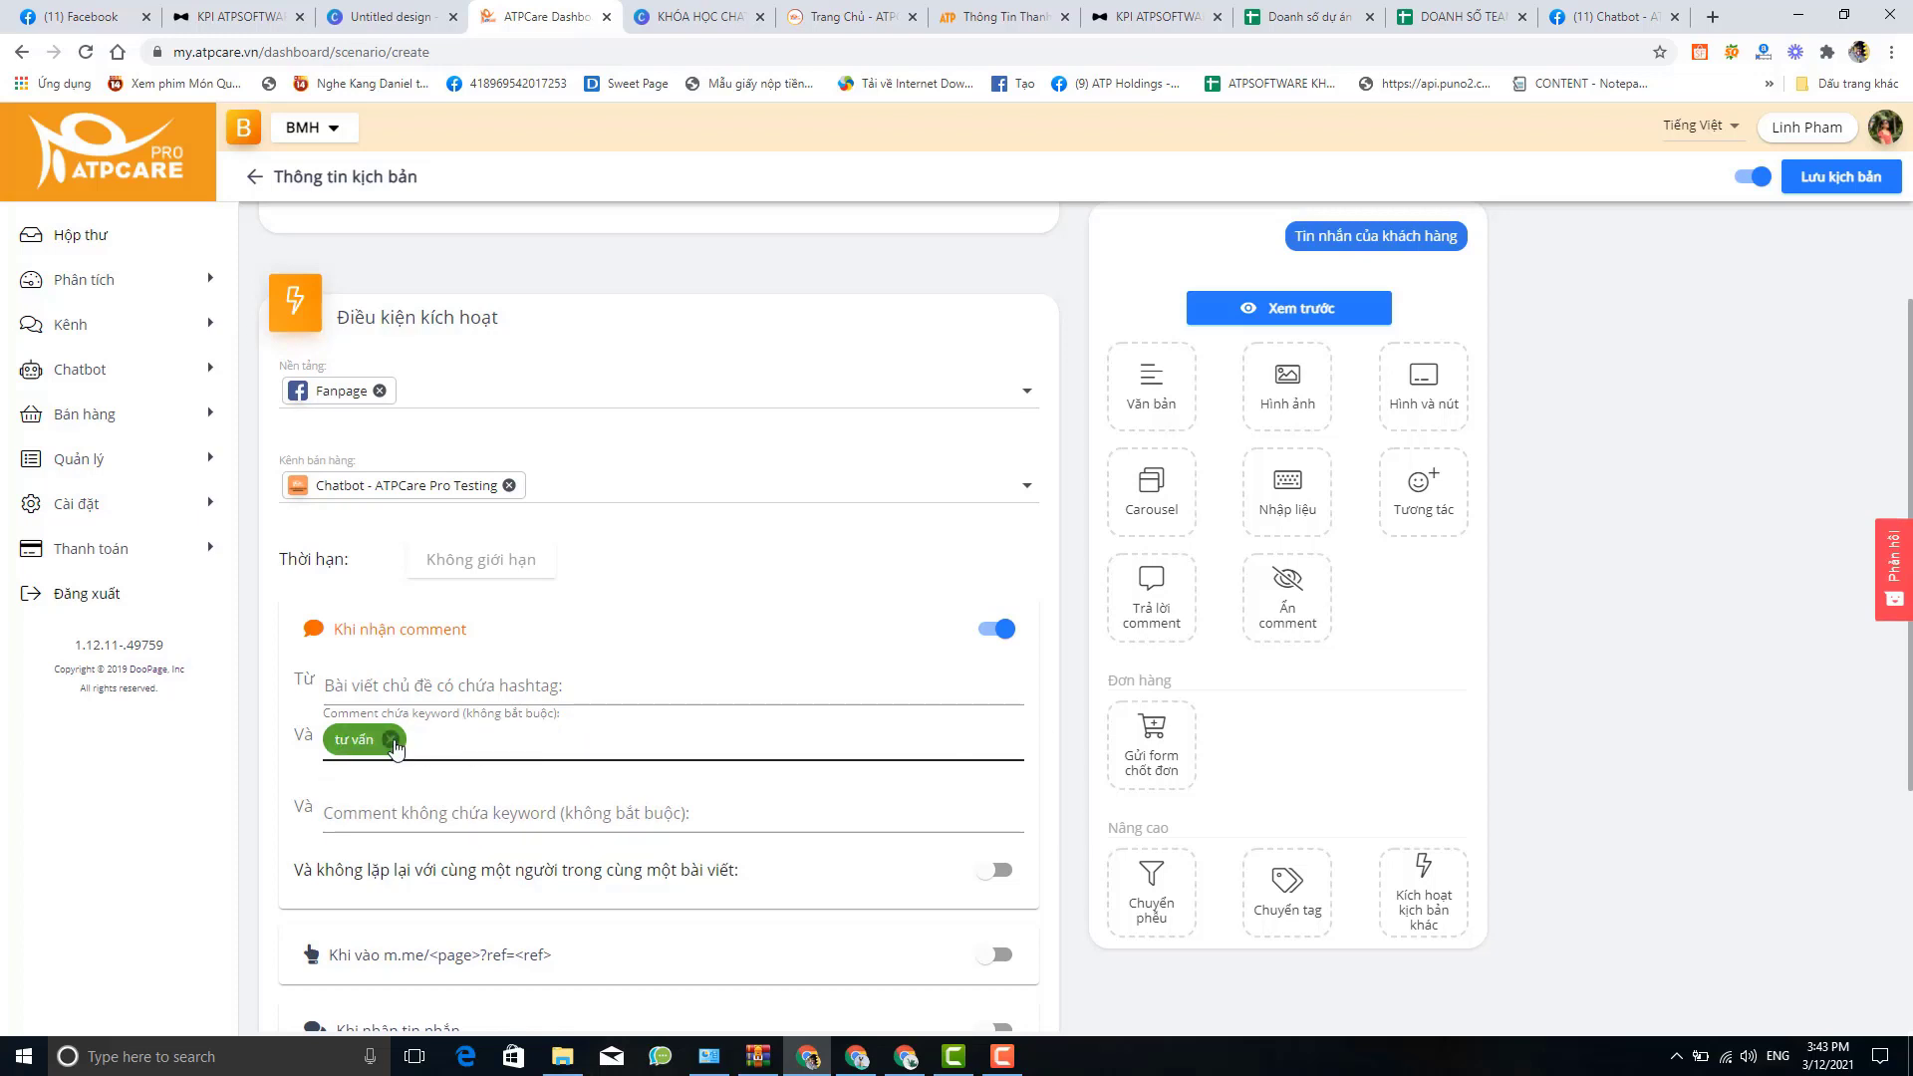
{"action": "left_click", "coordinate": [391, 740]}
Switch to the Facebook fanpage and copy the hashtag word "tuvan" from the collagen post
{"action": "left_click", "coordinate": [430, 688]}
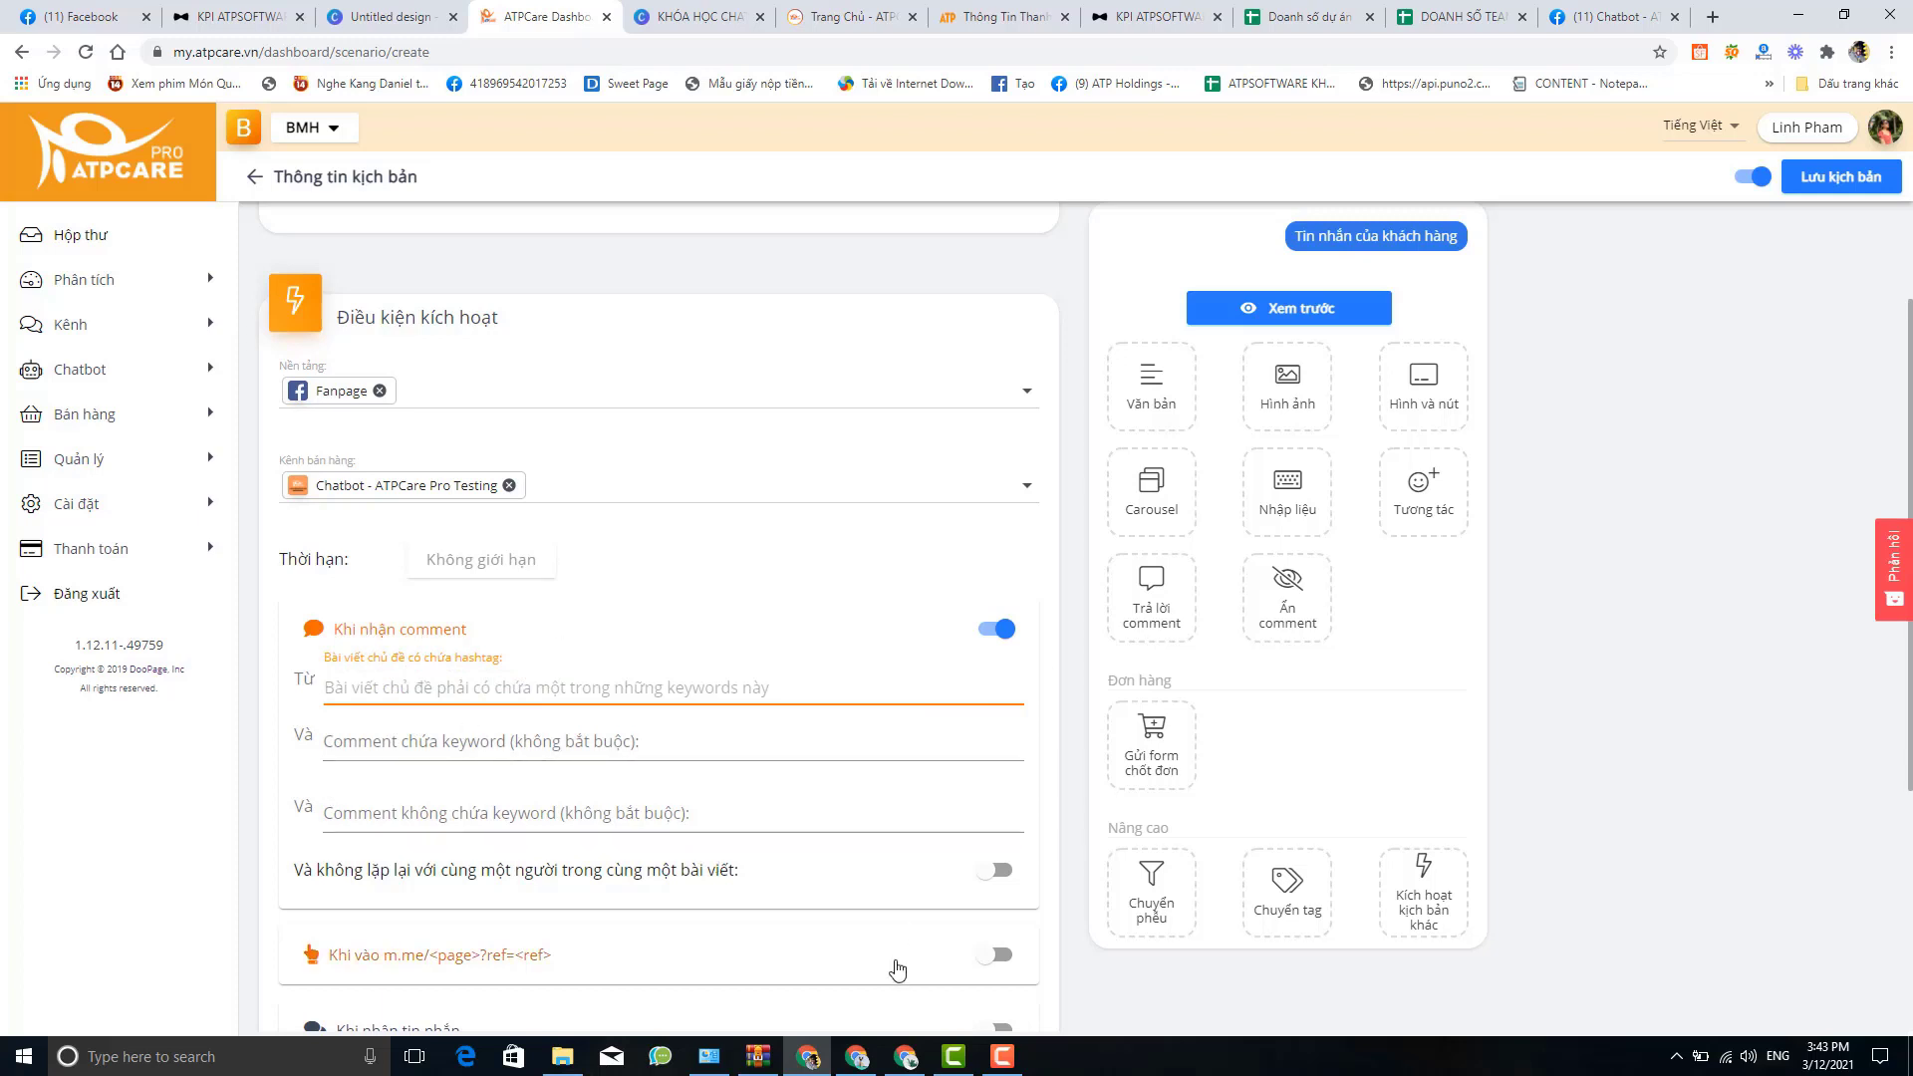
{"action": "left_click", "coordinate": [1181, 727]}
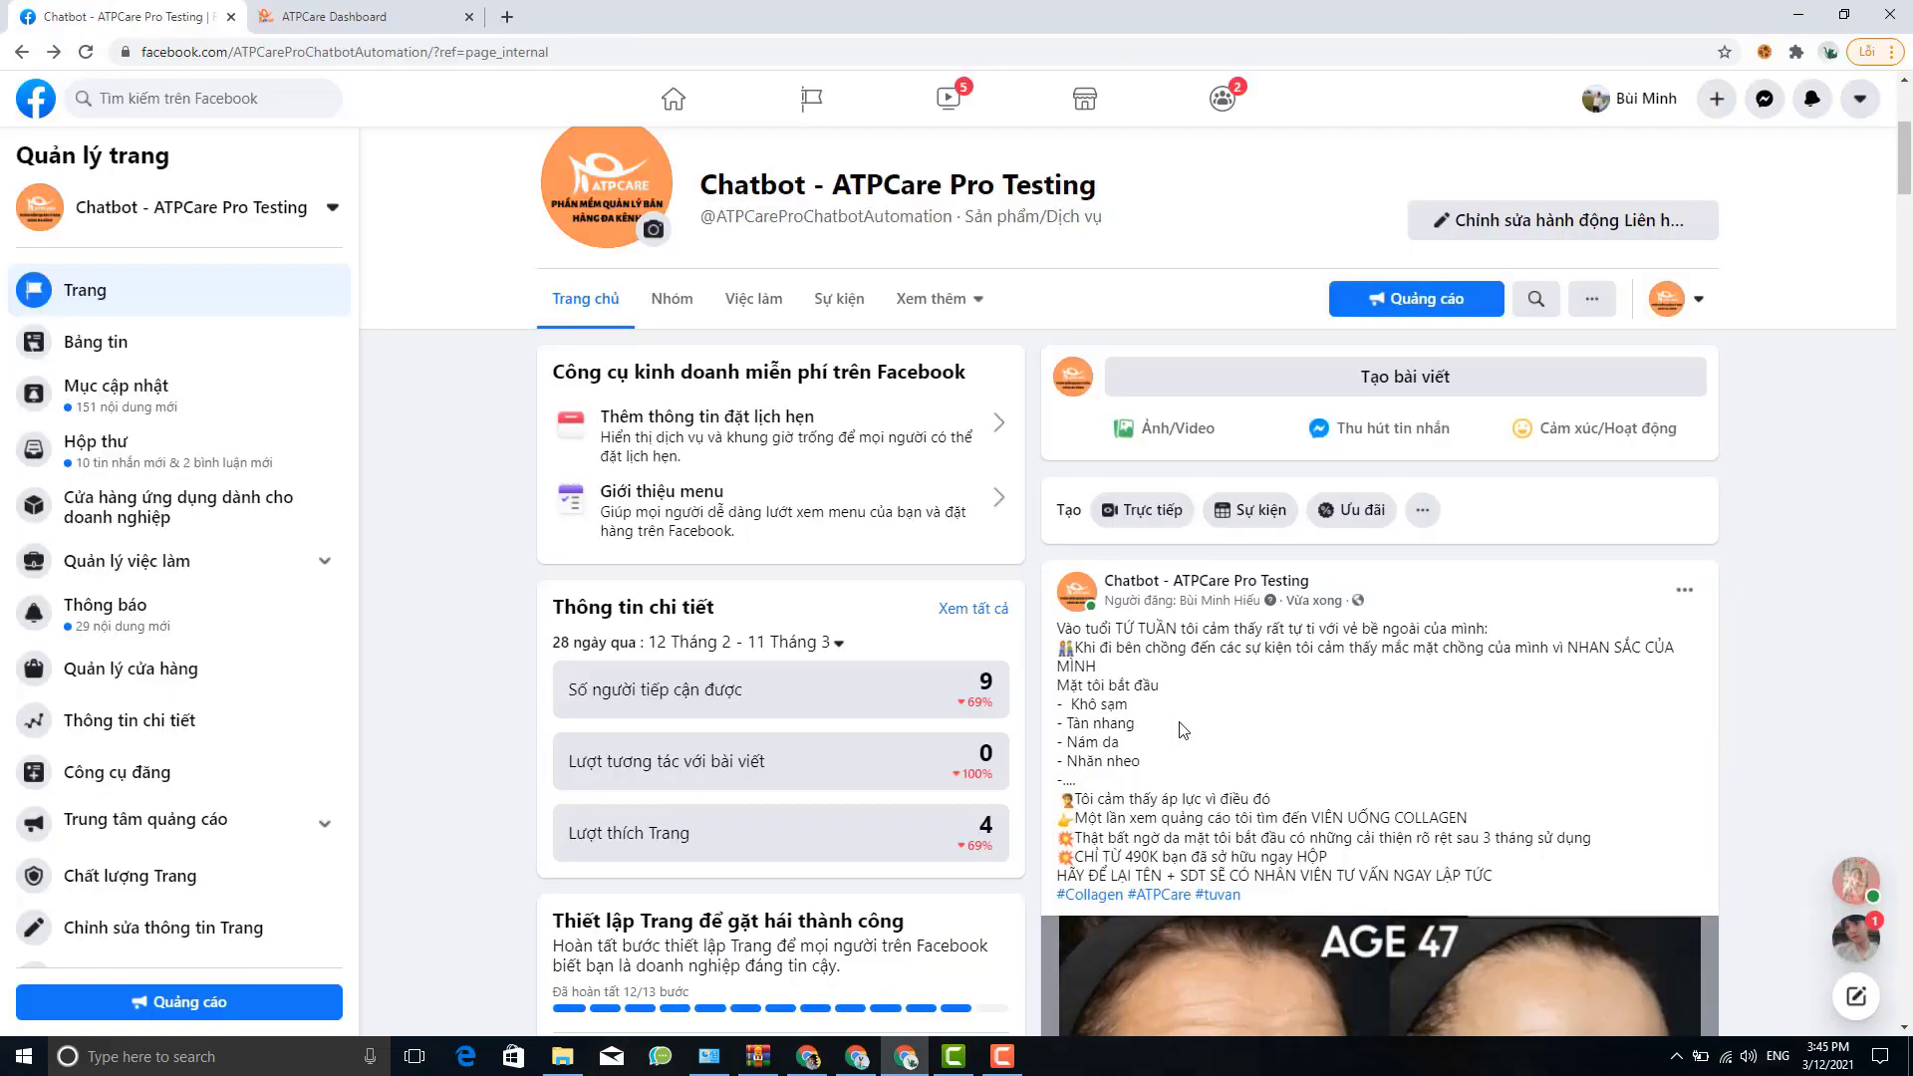
{"action": "scroll", "coordinate": [1136, 783], "scroll_direction": "down", "scroll_amount": 2}
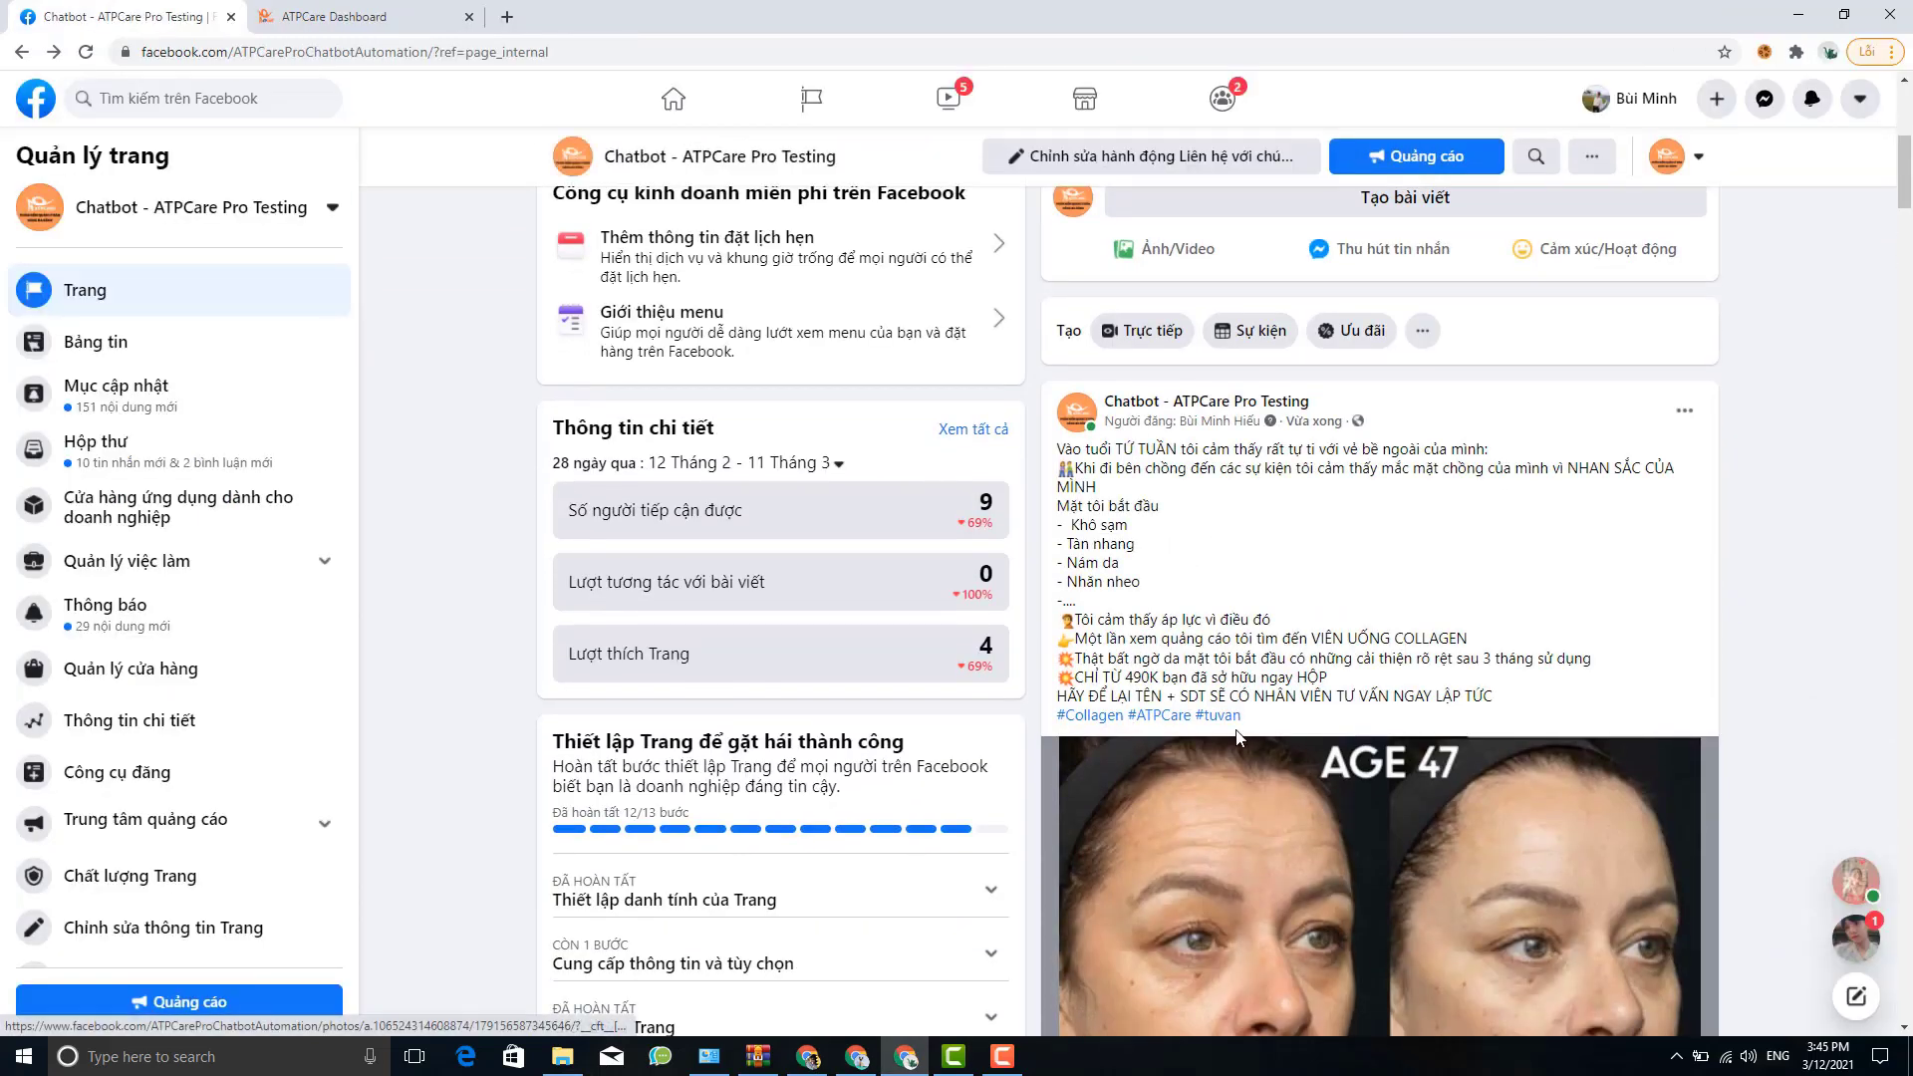
{"action": "left_click_drag", "start_coordinate": [1246, 717], "coordinate": [1207, 720]}
{"action": "right_click", "coordinate": [1260, 717]}
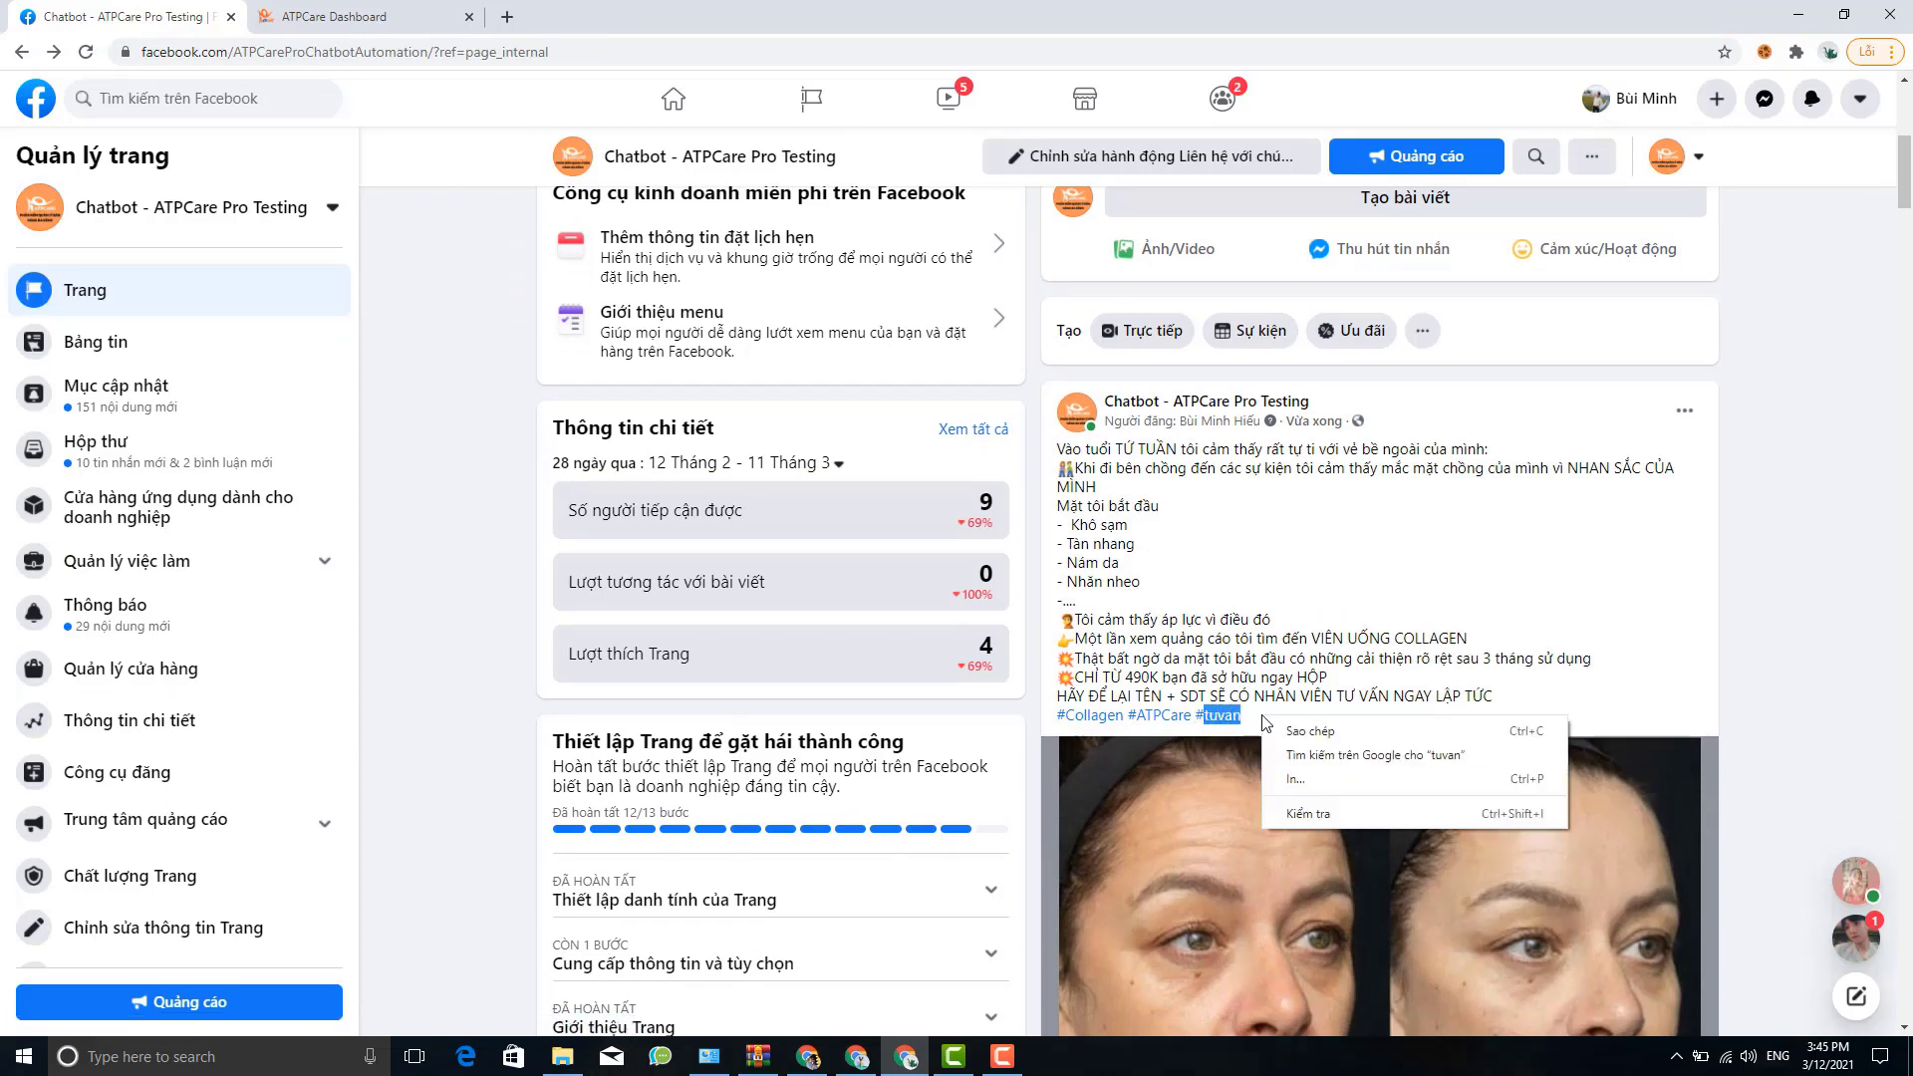
{"action": "left_click", "coordinate": [1279, 735]}
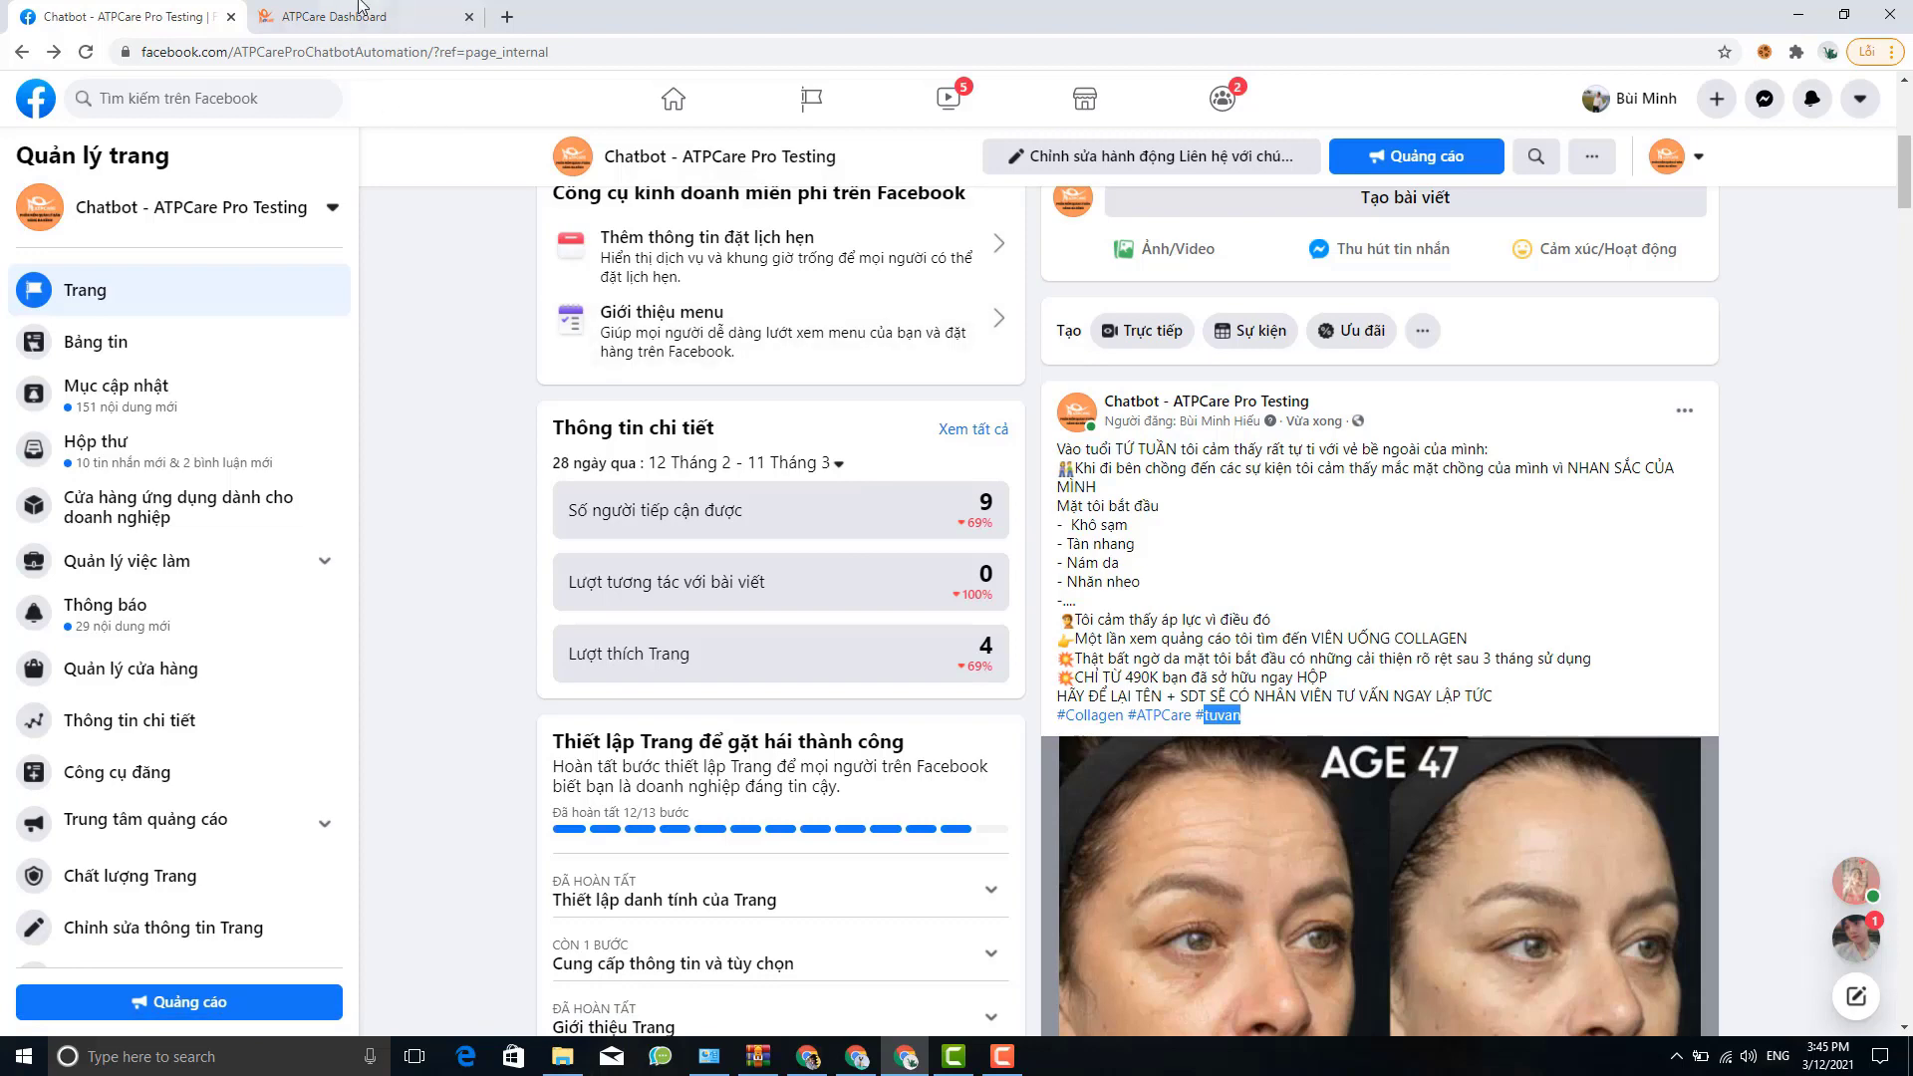
Return to the ATPCare scenario and add "#tuvan" as the hashtag the post must contain
{"action": "left_click", "coordinate": [805, 1055]}
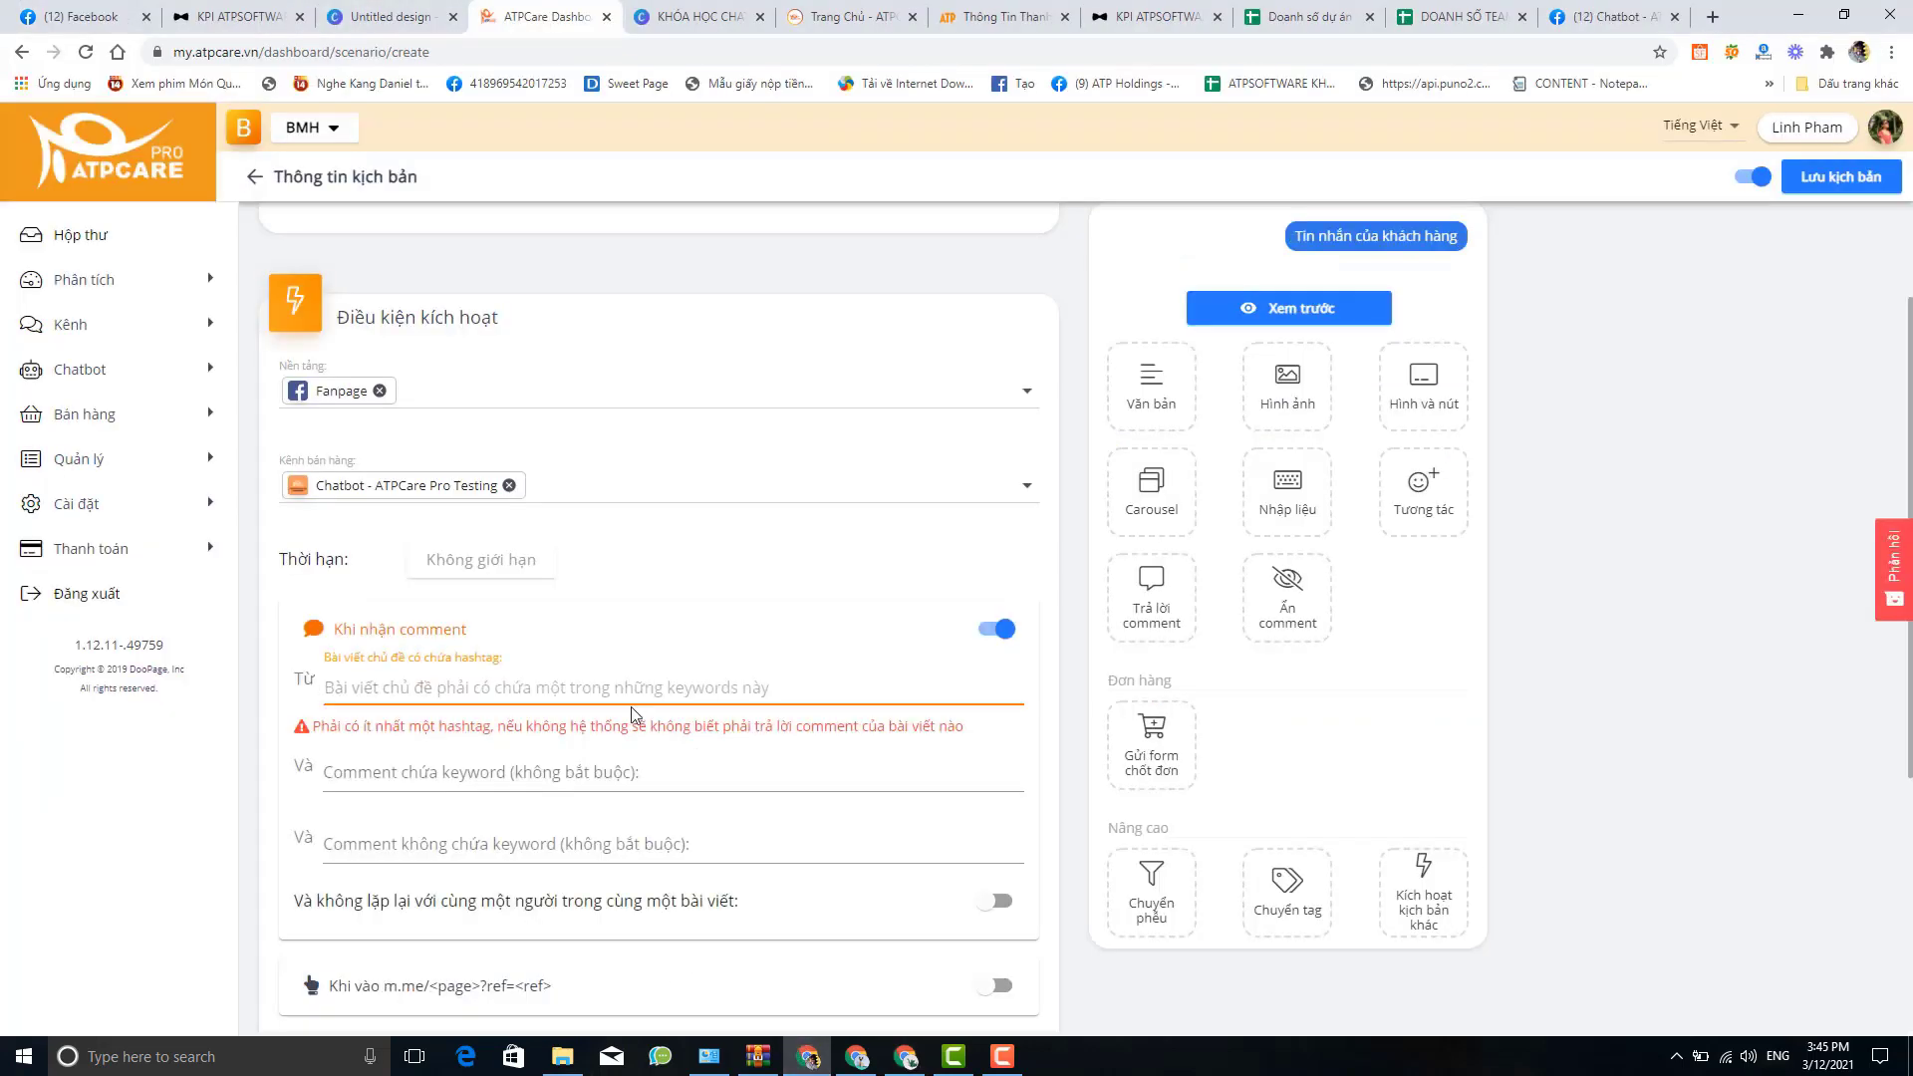
{"action": "key", "text": "ctrl+v"}
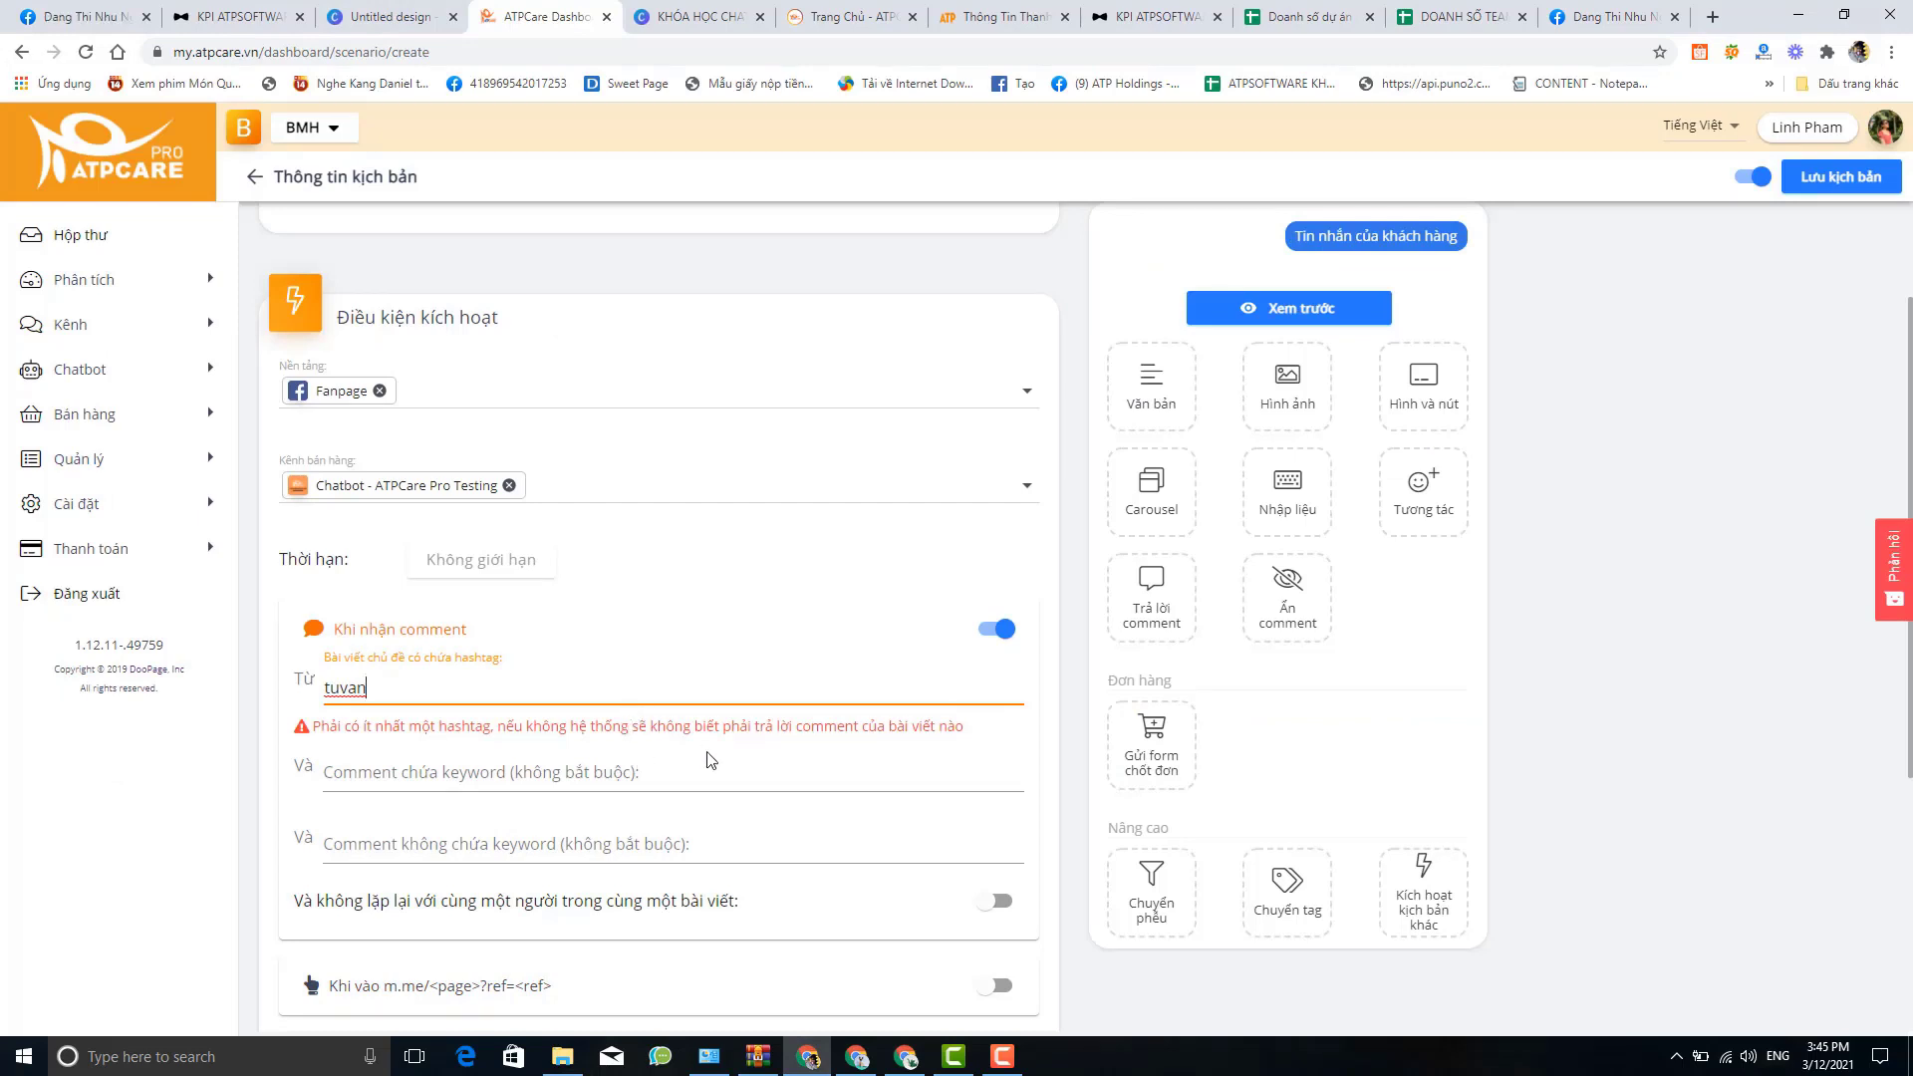
{"action": "left_click", "coordinate": [704, 757]}
Add a text block reading "Chào {first_name} . {first_name} Check inbox" with "Shop tư vấn cho mình nhé" on a second line
{"action": "scroll", "coordinate": [710, 759], "scroll_direction": "down", "scroll_amount": 1}
{"action": "scroll", "coordinate": [711, 760], "scroll_direction": "down", "scroll_amount": 1}
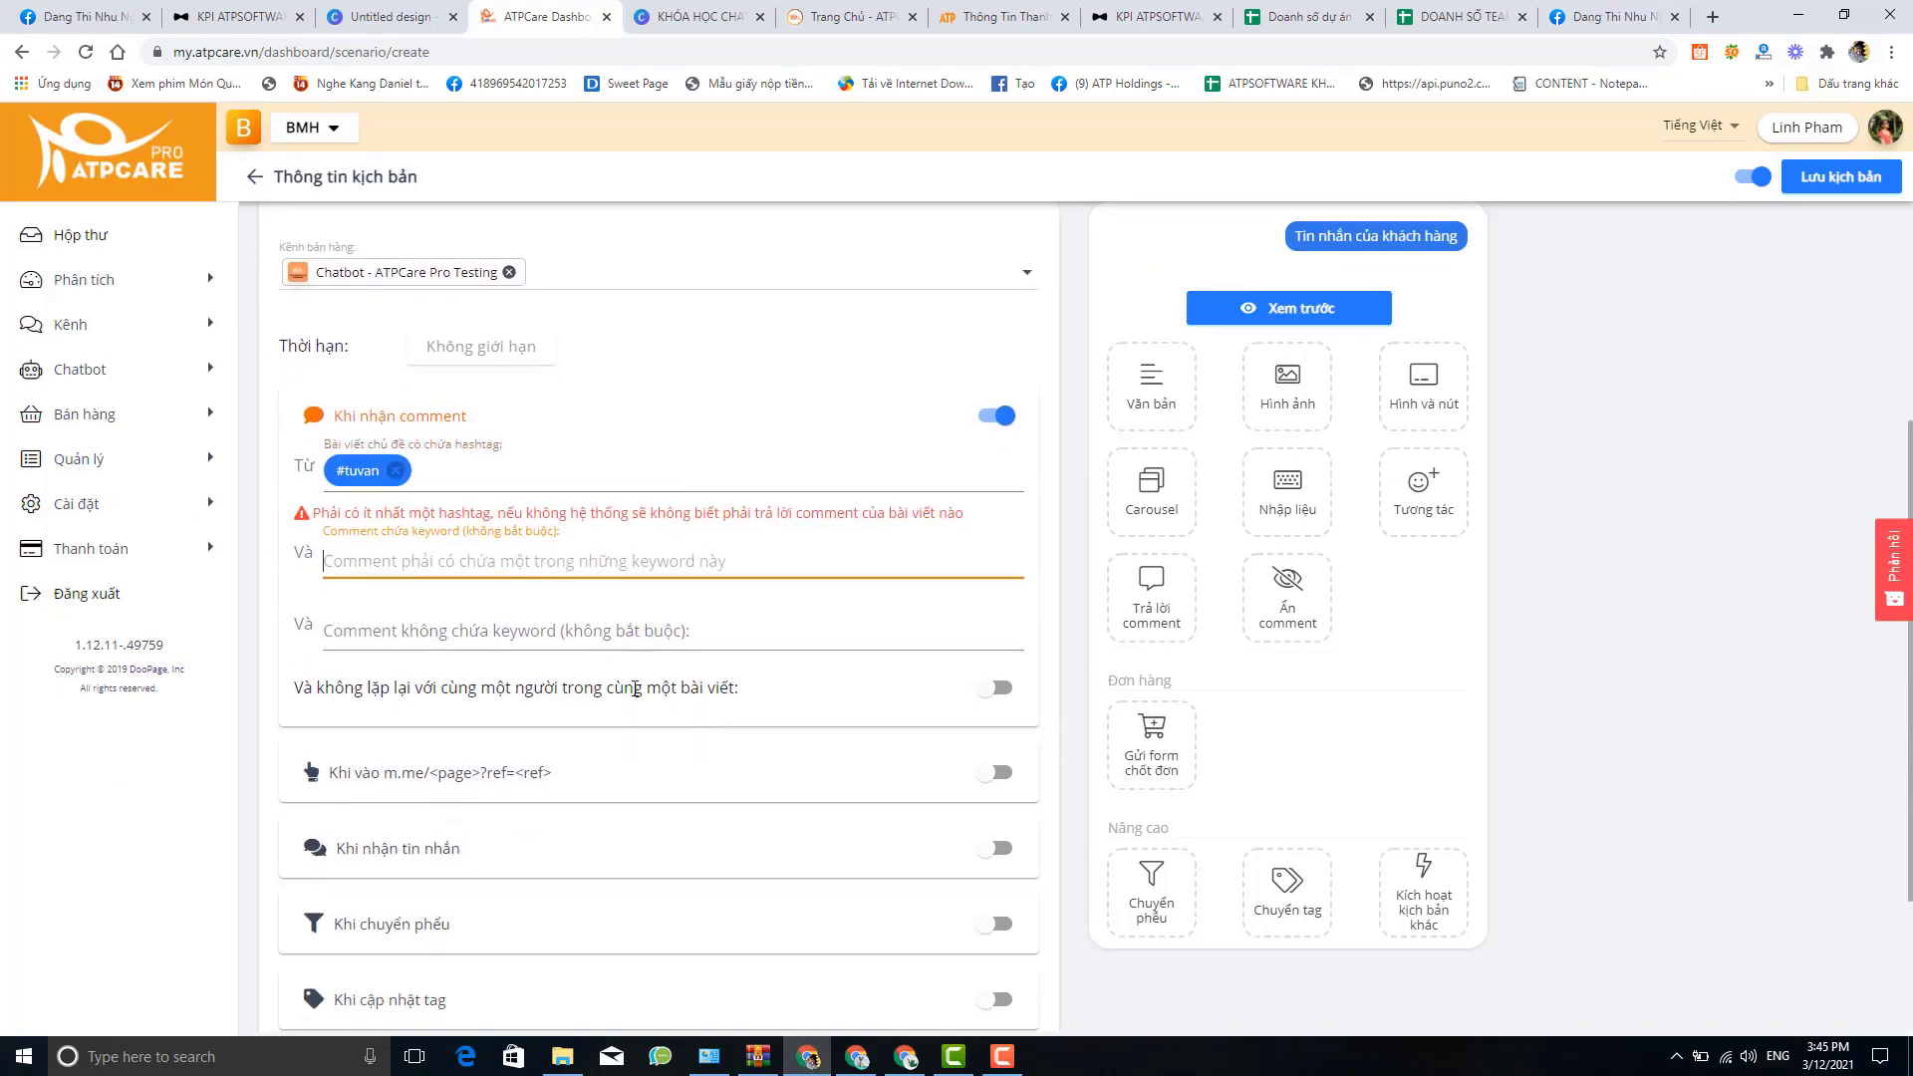
{"action": "left_click", "coordinate": [1153, 601]}
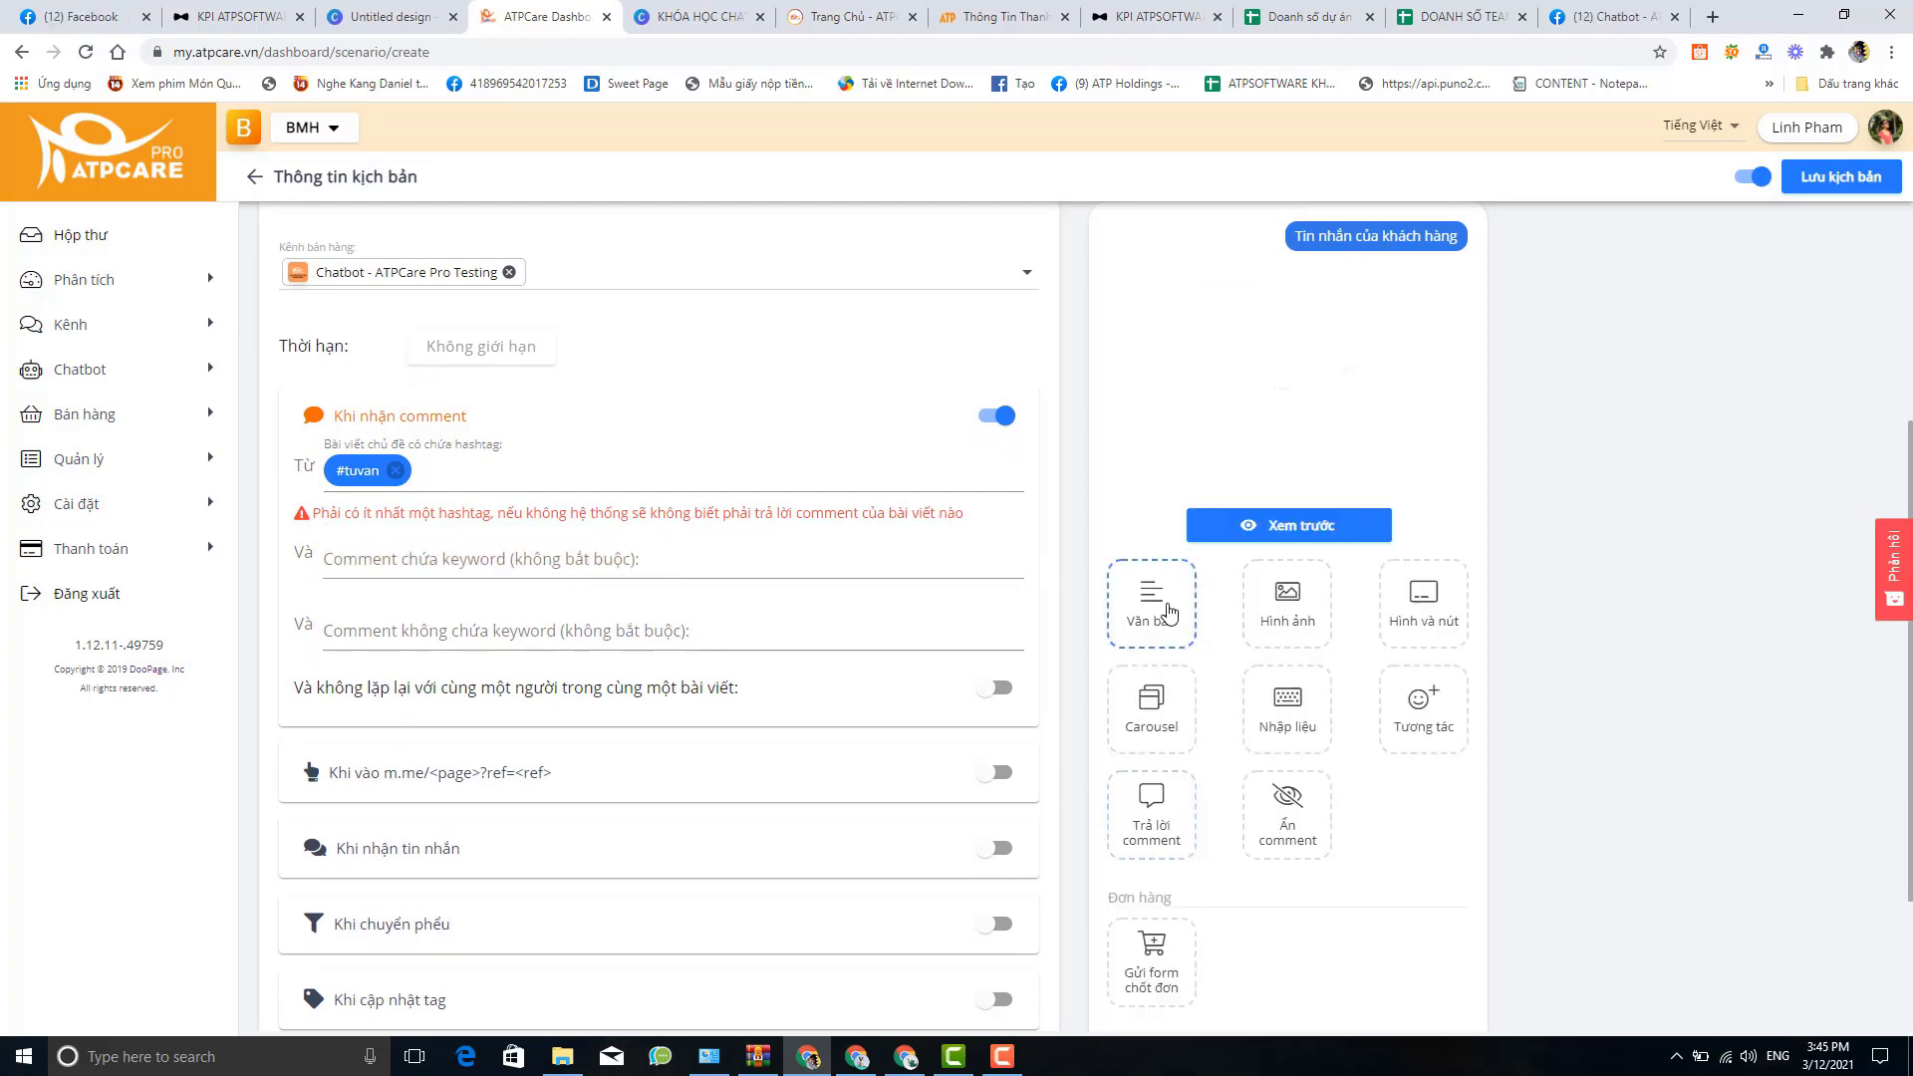
{"action": "left_click", "coordinate": [1236, 326]}
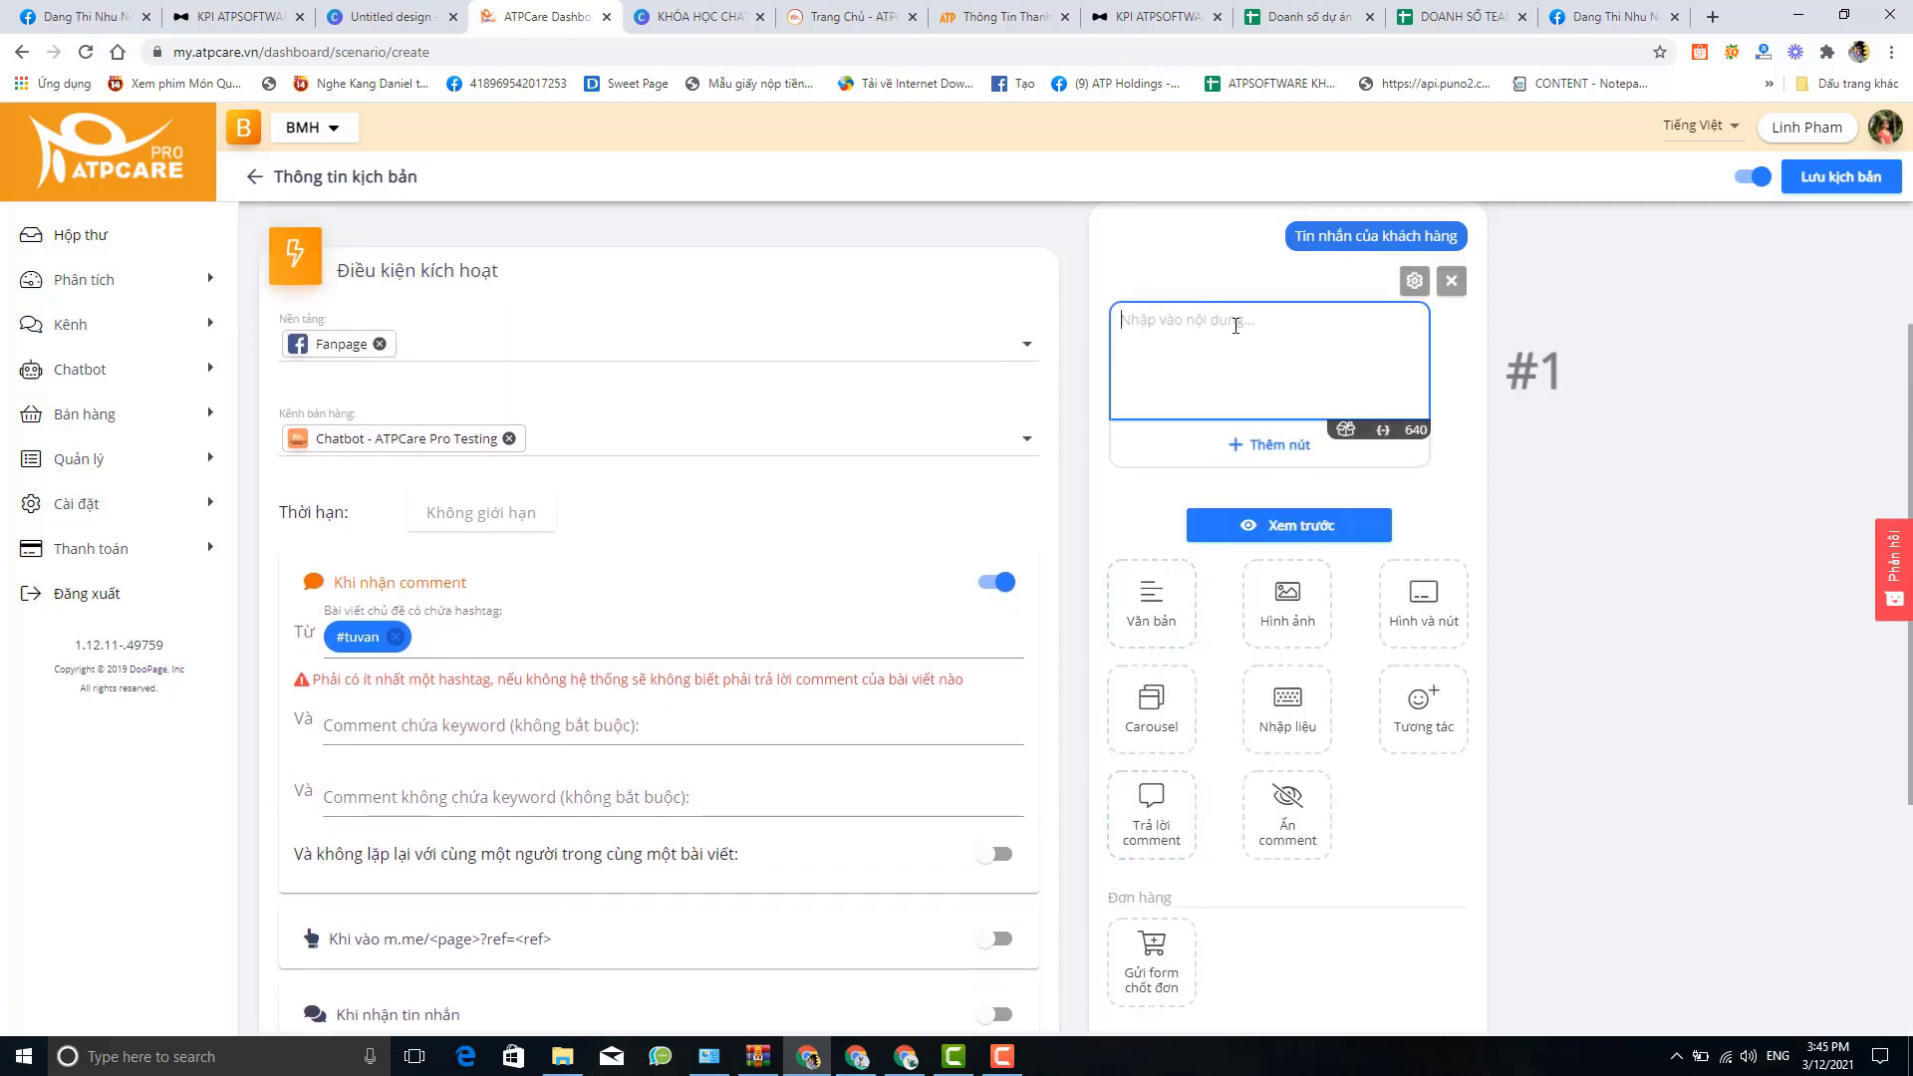
{"action": "type", "text": "Chà"}
{"action": "key", "text": "BackSpace"}
{"action": "key", "text": "BackSpace"}
{"action": "key", "text": "BackSpace"}
{"action": "key", "text": "ctrl+v"}
{"action": "left_click", "coordinate": [1383, 430]}
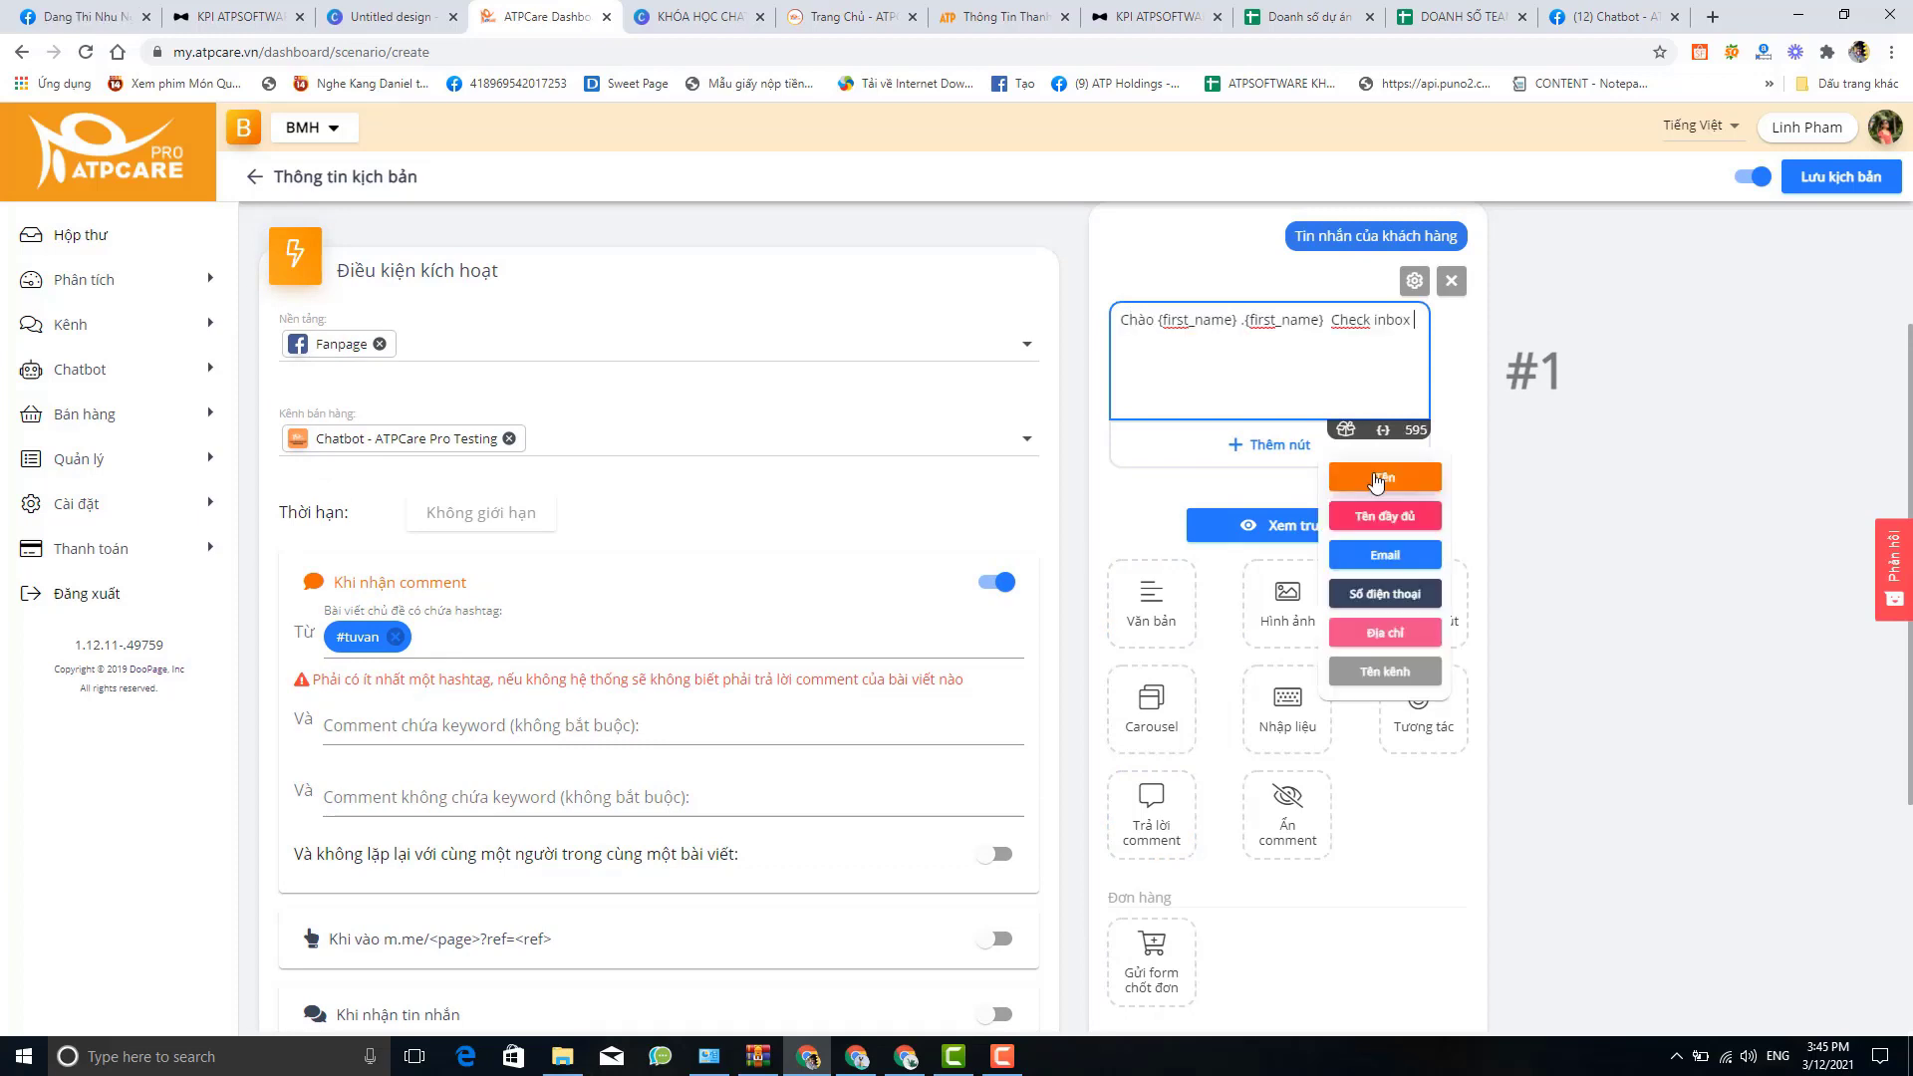
{"action": "key", "text": "Return"}
{"action": "type", "text": "Shop tư vaấn cho mình nhé"}
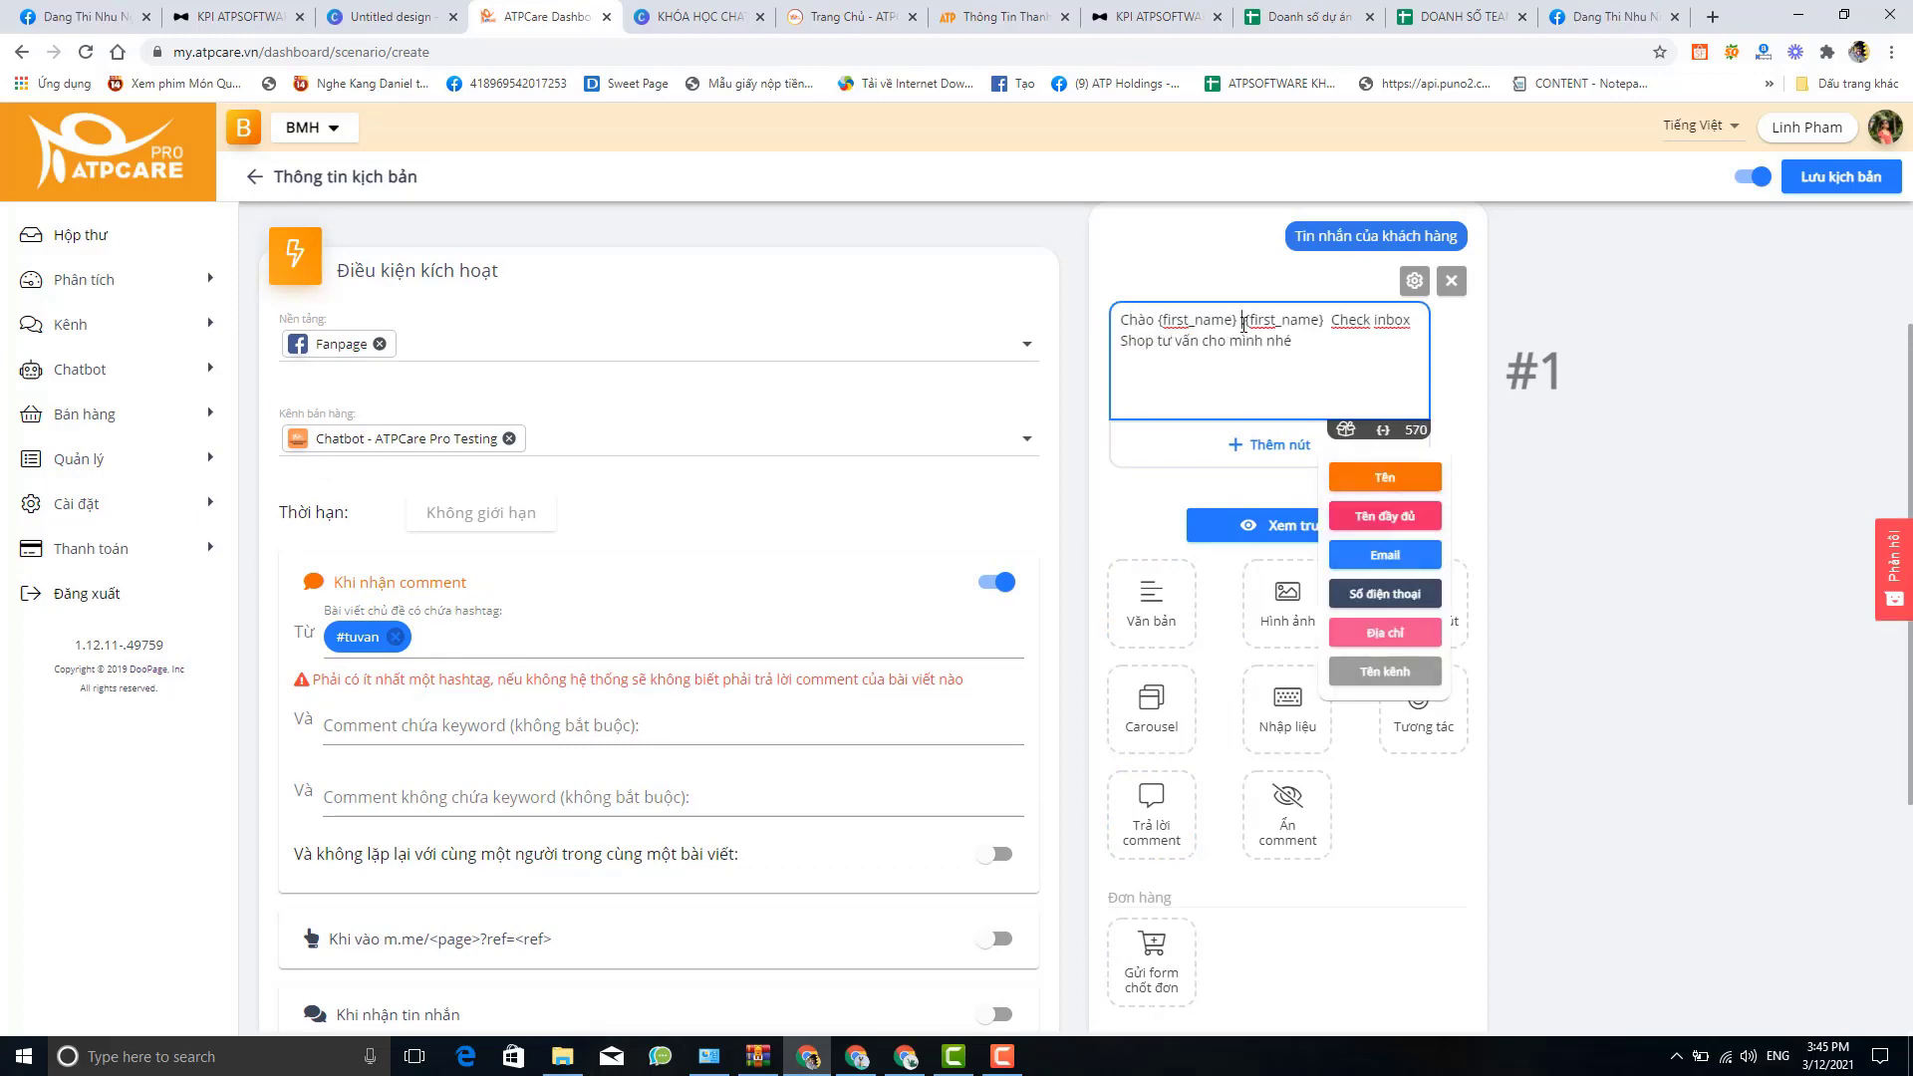
{"action": "type", "text": "."}
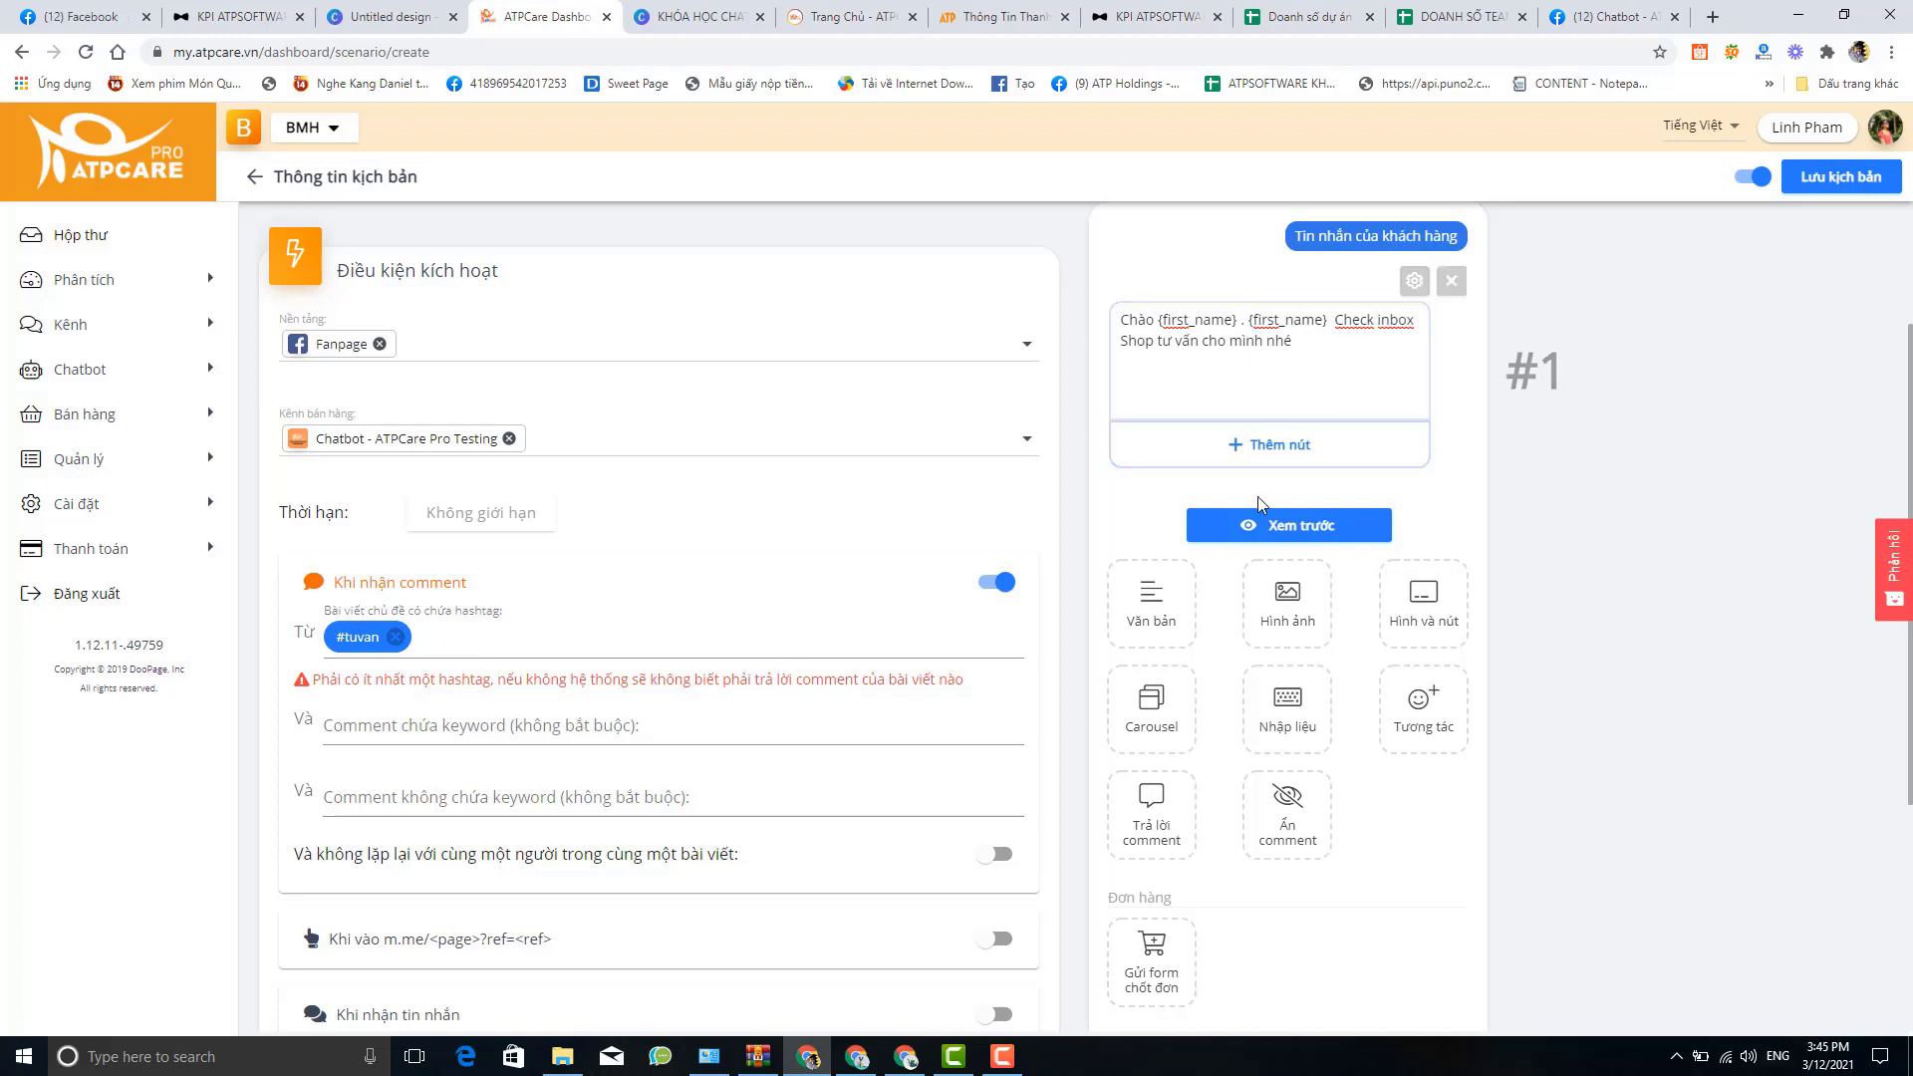
Add an "Ẩn comment" block followed by a "Tương tác" reaction block to the scenario
{"action": "scroll", "coordinate": [1263, 500], "scroll_direction": "down", "scroll_amount": 1}
{"action": "scroll", "coordinate": [1263, 501], "scroll_direction": "down", "scroll_amount": 2}
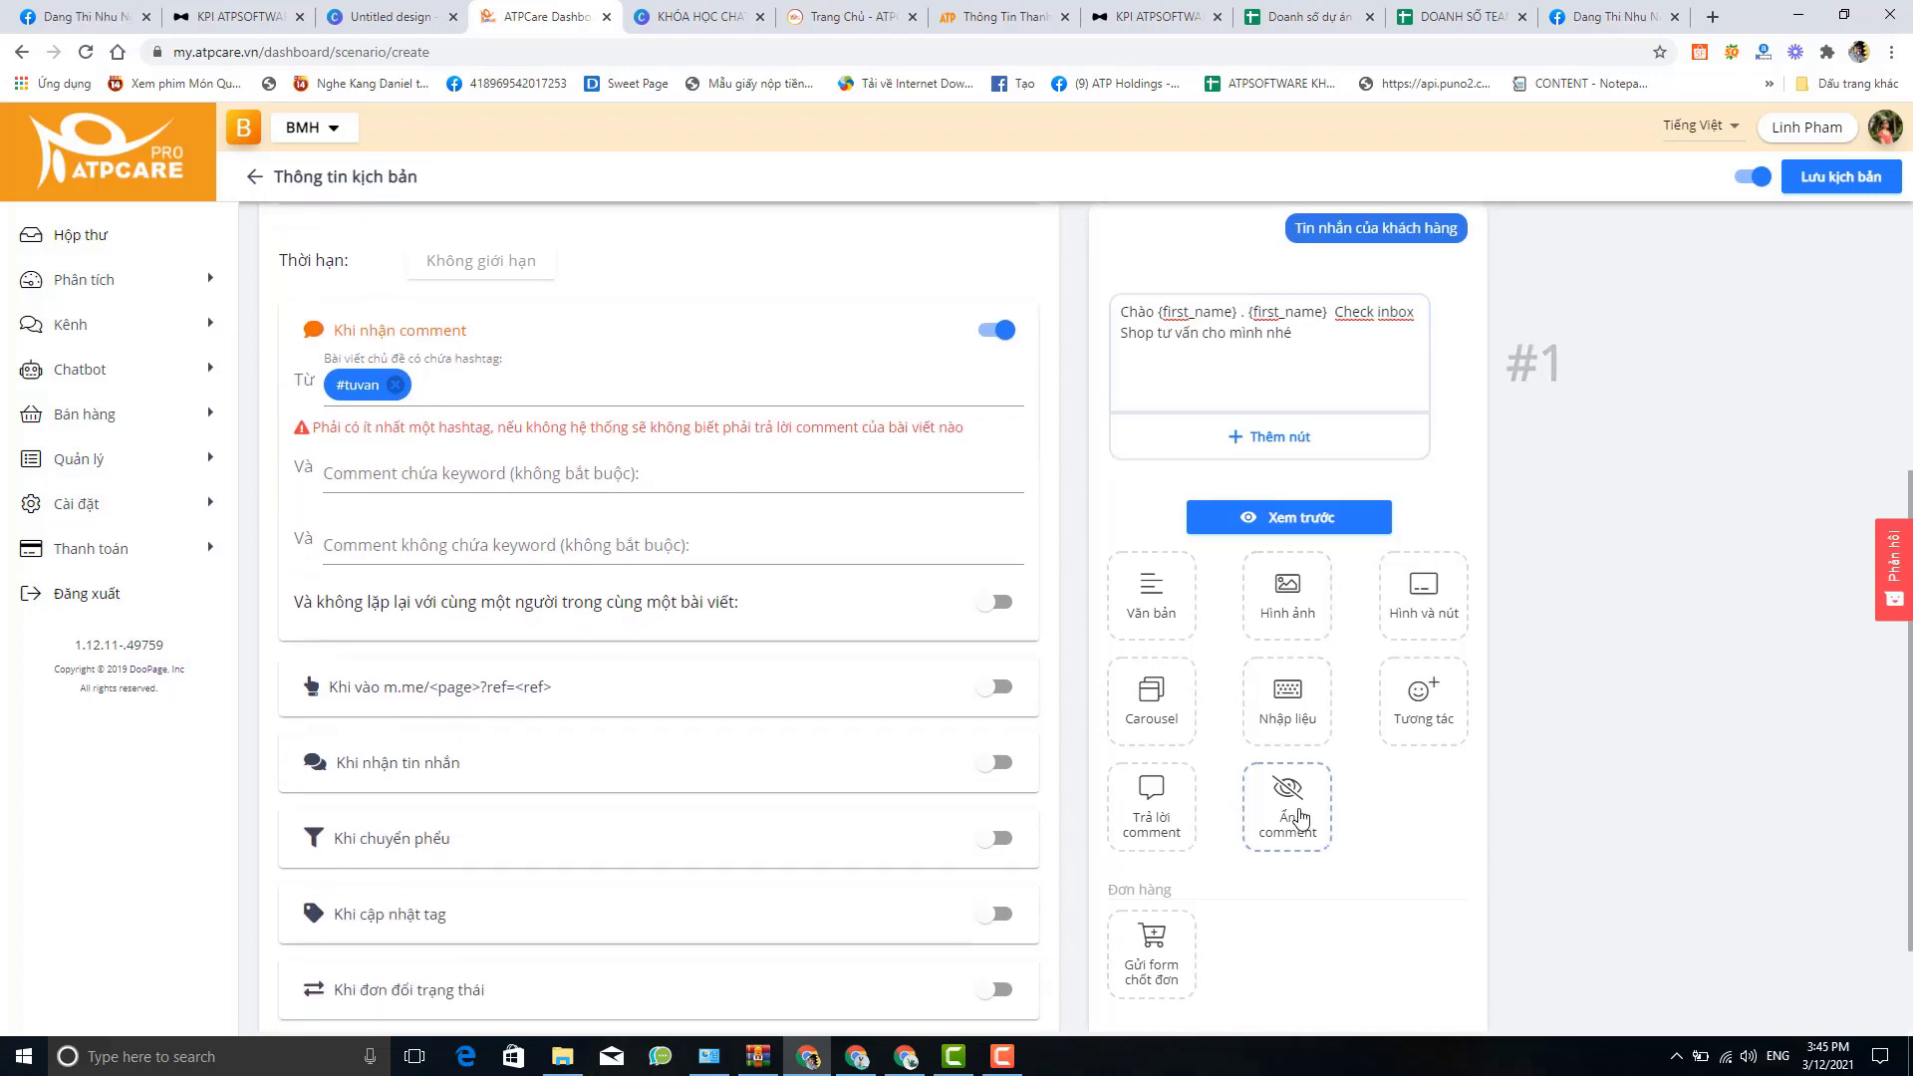
{"action": "left_click", "coordinate": [1321, 783]}
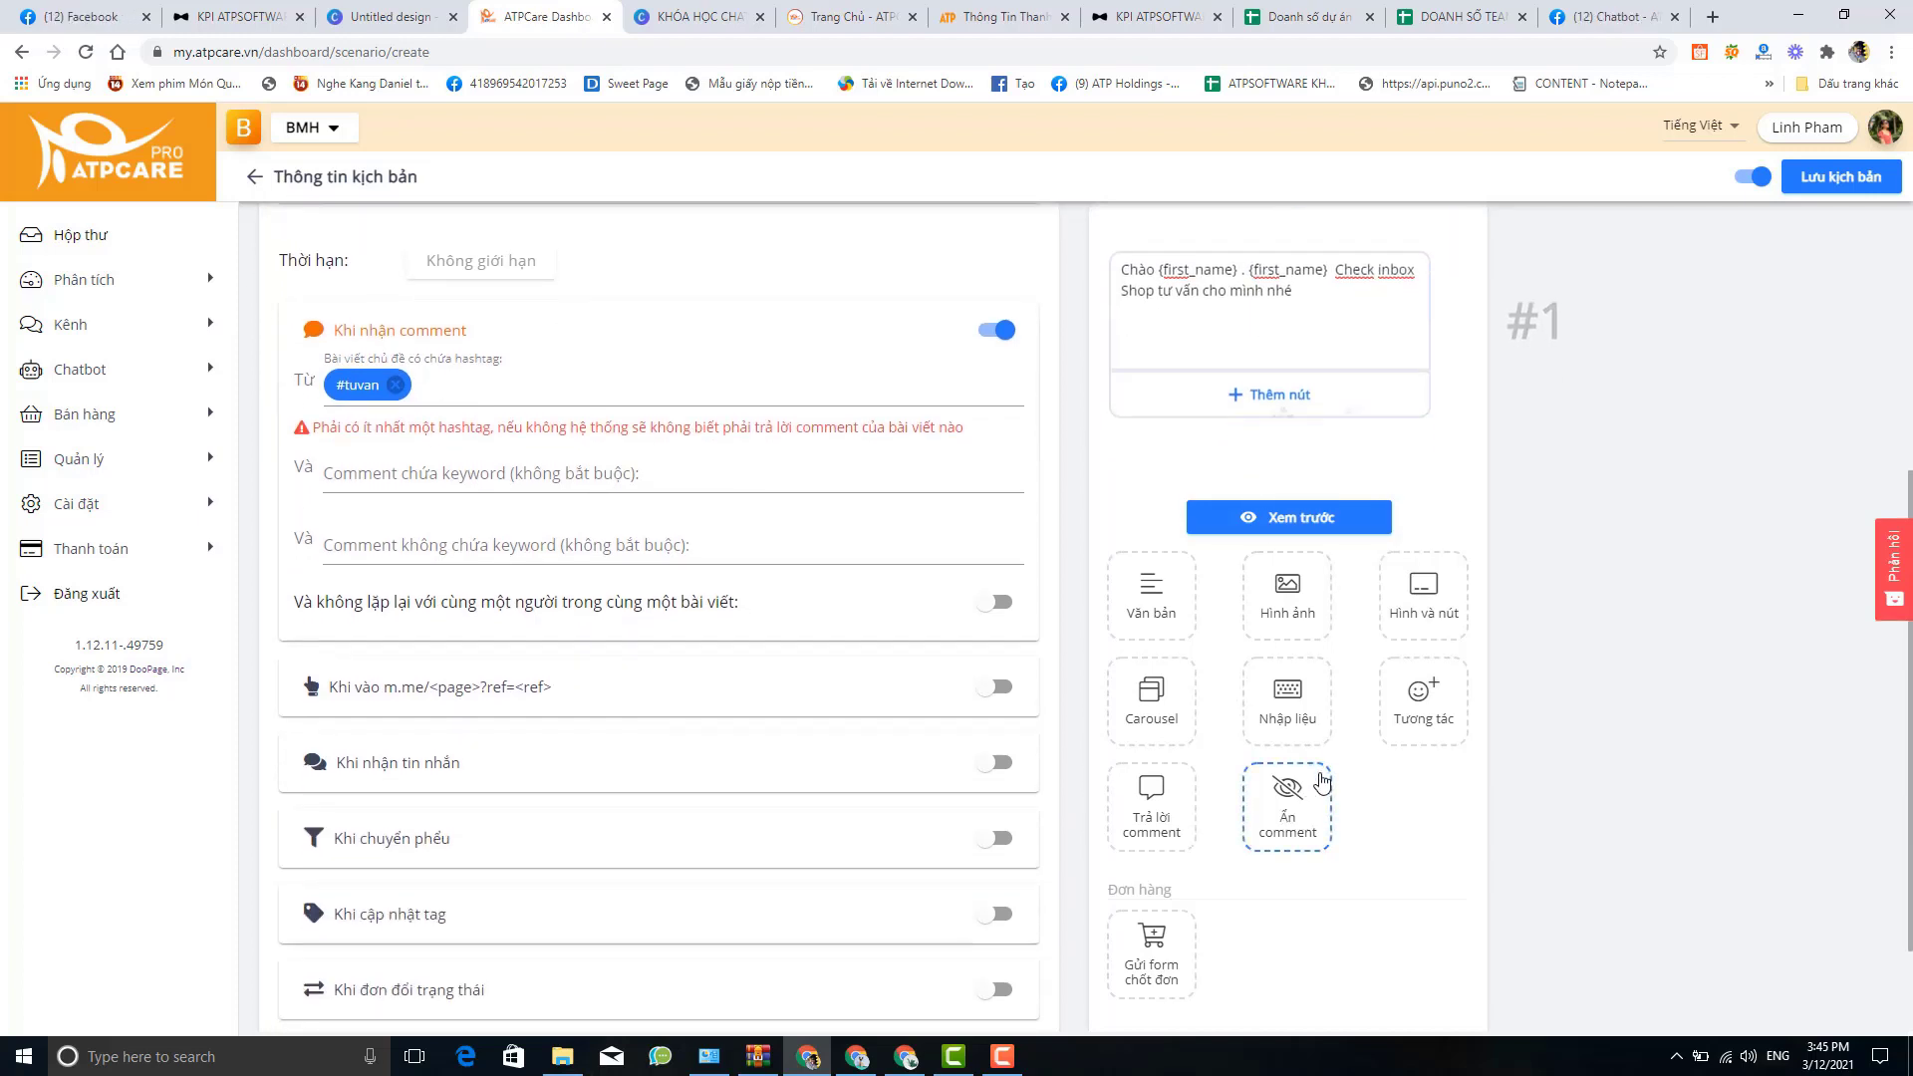
{"action": "scroll", "coordinate": [1282, 824], "scroll_direction": "down", "scroll_amount": 2}
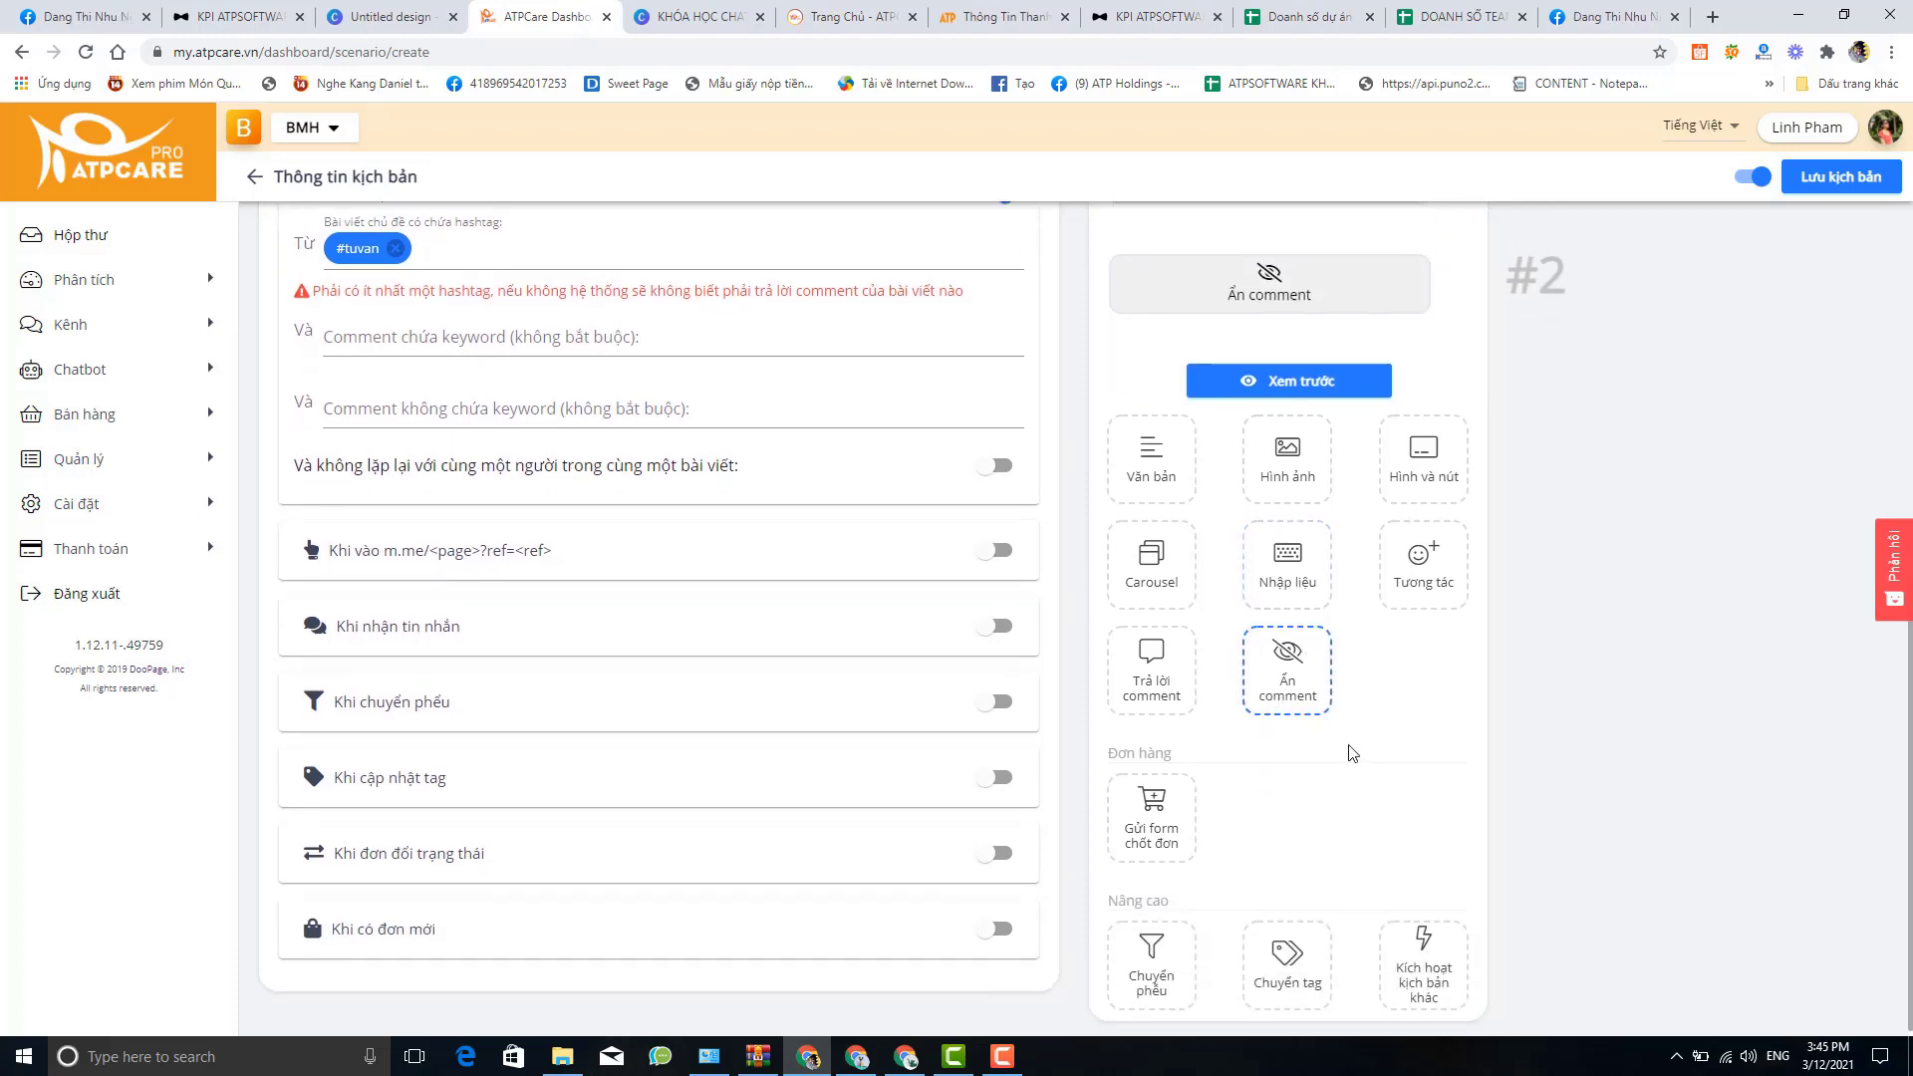
{"action": "left_click", "coordinate": [1431, 568]}
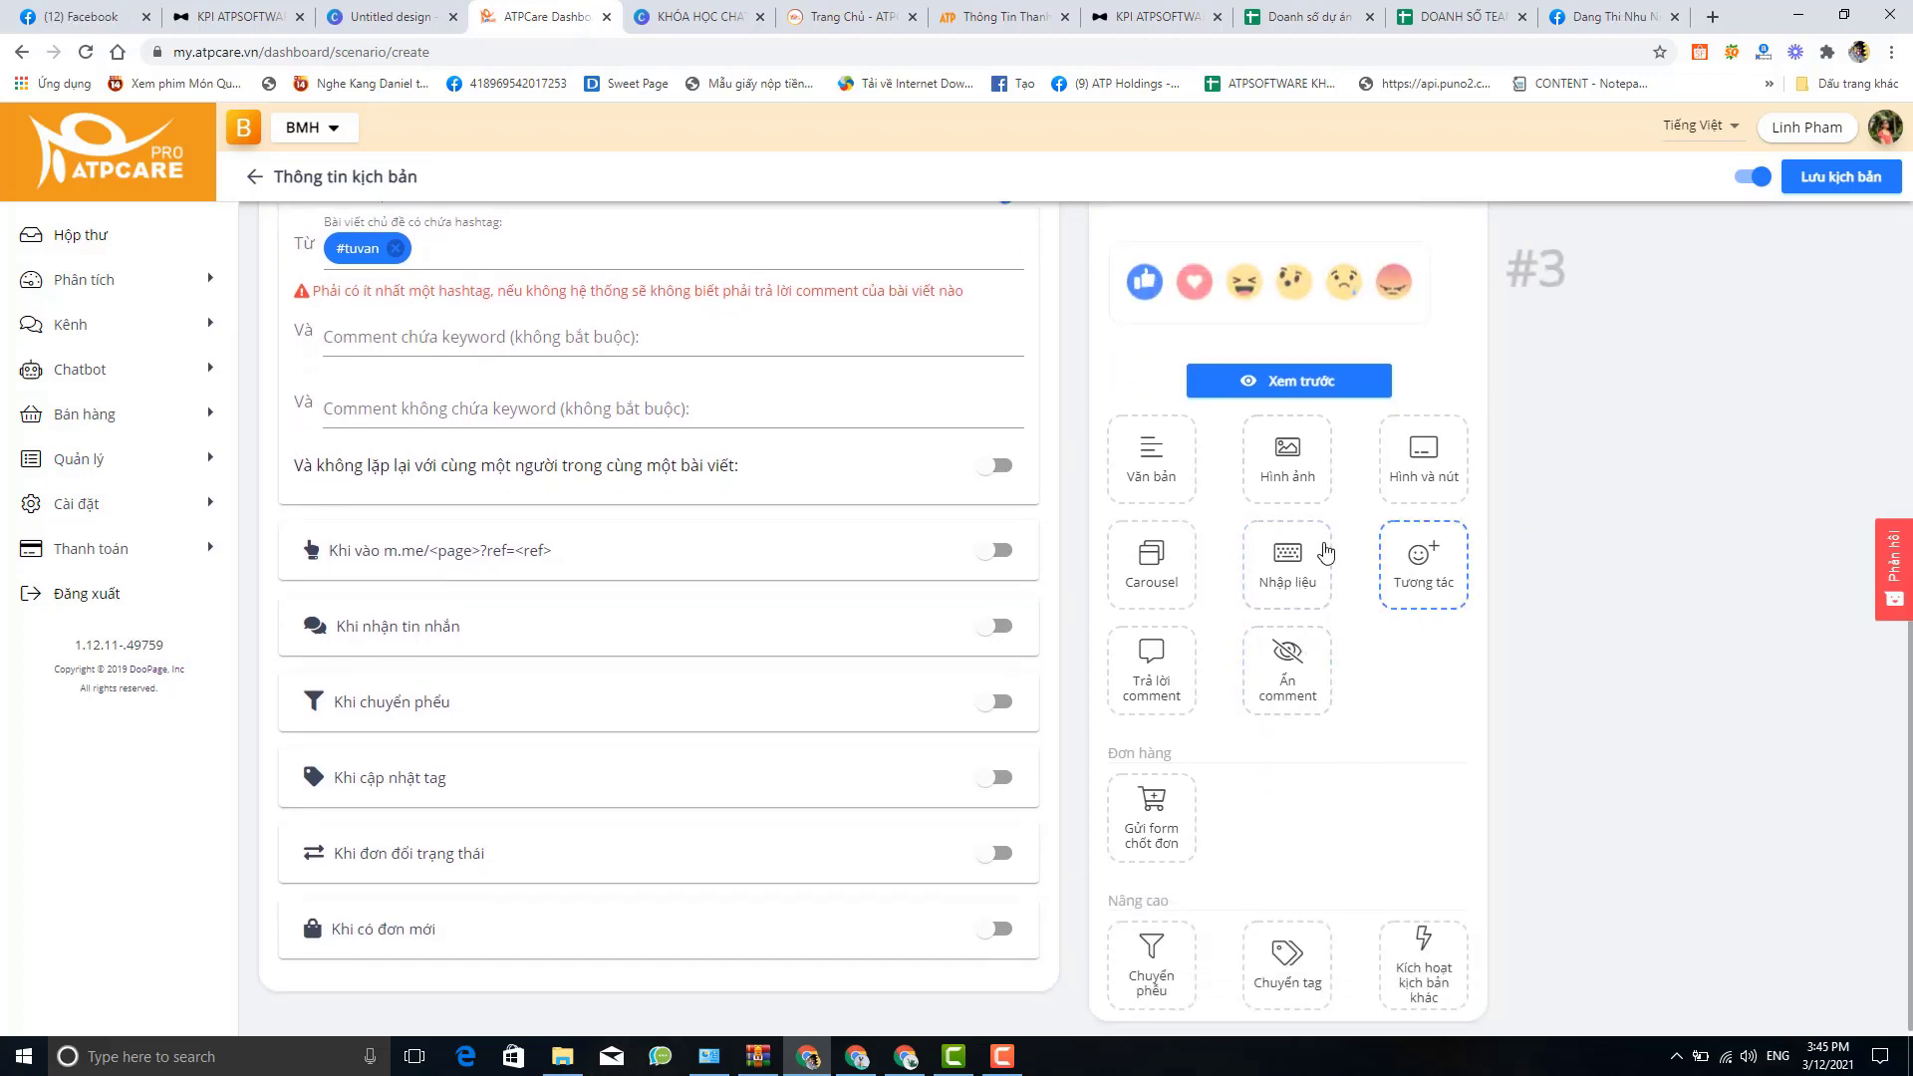
Add a text block after the reactions reading "Chào {first_name} . Bạn đang quan tâm tới vấn đề chăm sóc Da đúng không ạ."
{"action": "scroll", "coordinate": [1323, 546], "scroll_direction": "up", "scroll_amount": 3}
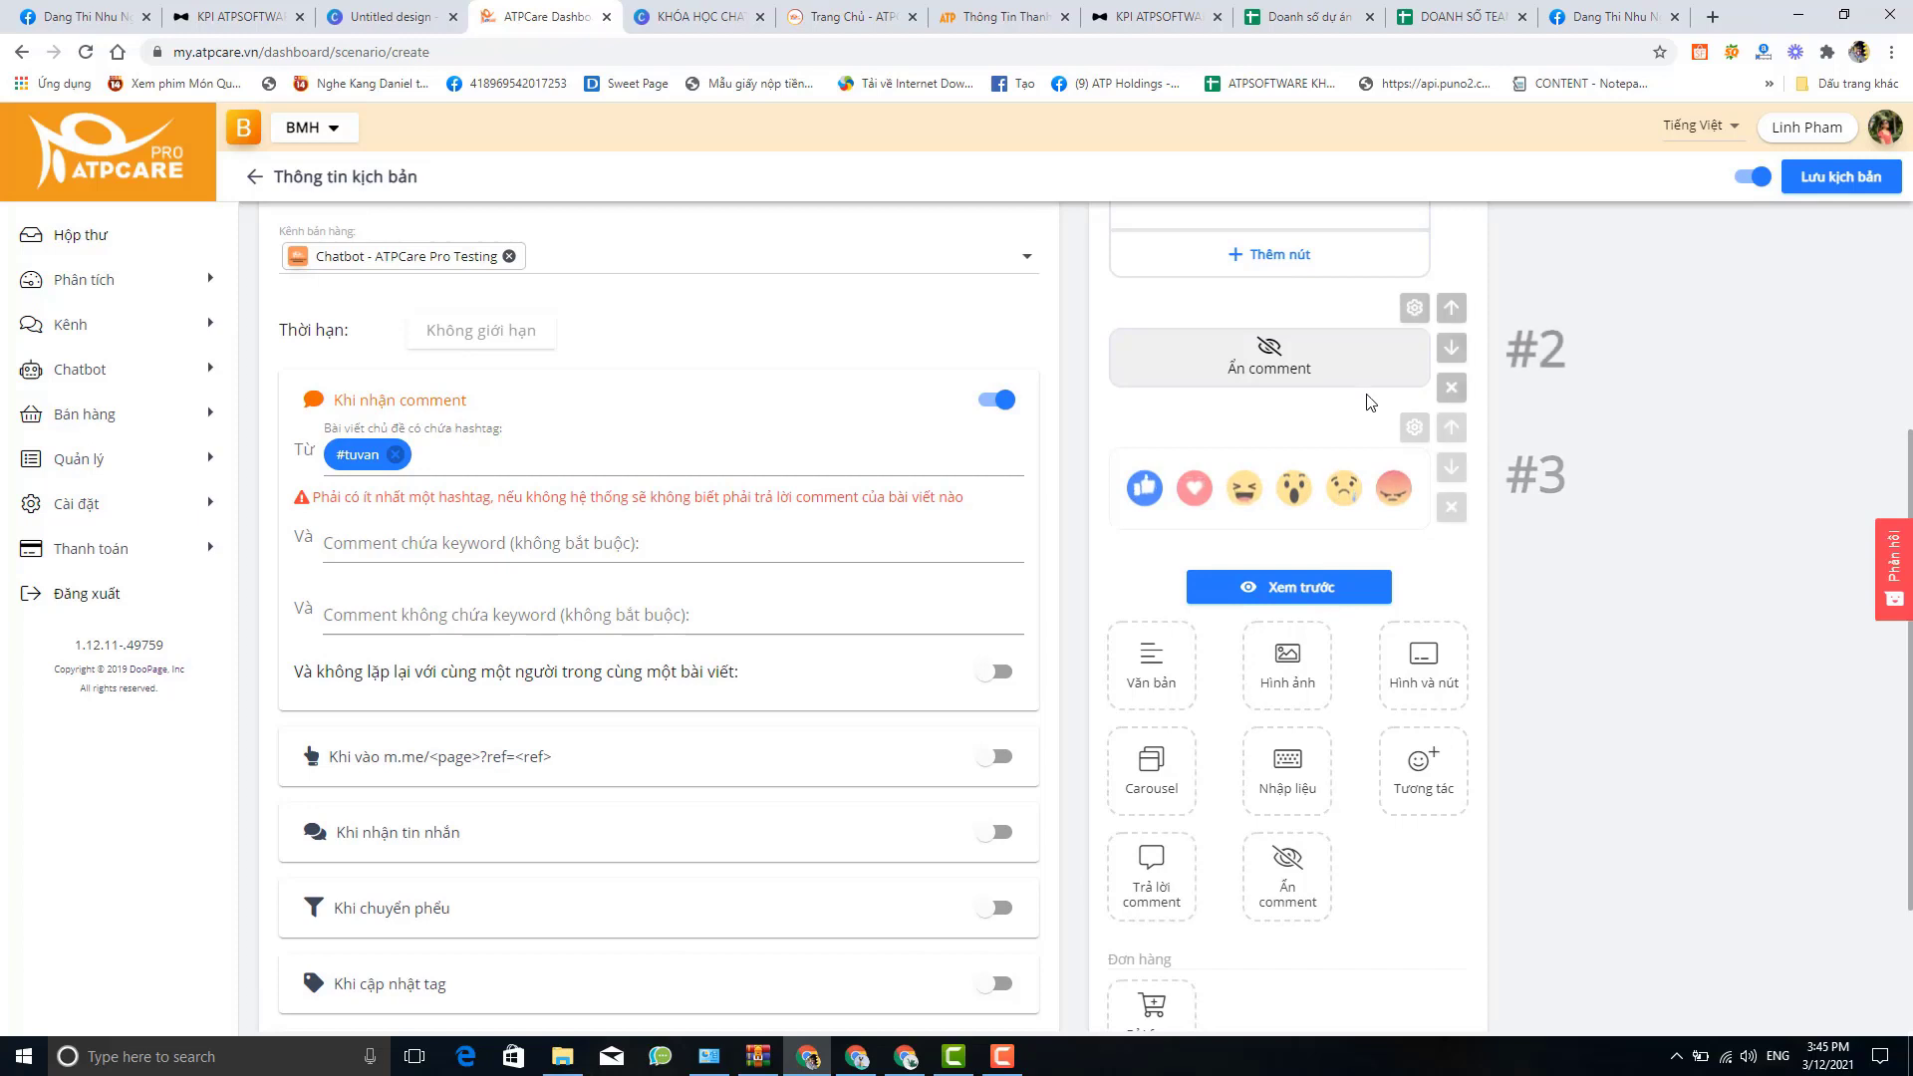
{"action": "scroll", "coordinate": [1332, 429], "scroll_direction": "down", "scroll_amount": 1}
{"action": "scroll", "coordinate": [1333, 436], "scroll_direction": "down", "scroll_amount": 1}
{"action": "scroll", "coordinate": [1334, 432], "scroll_direction": "up", "scroll_amount": 1}
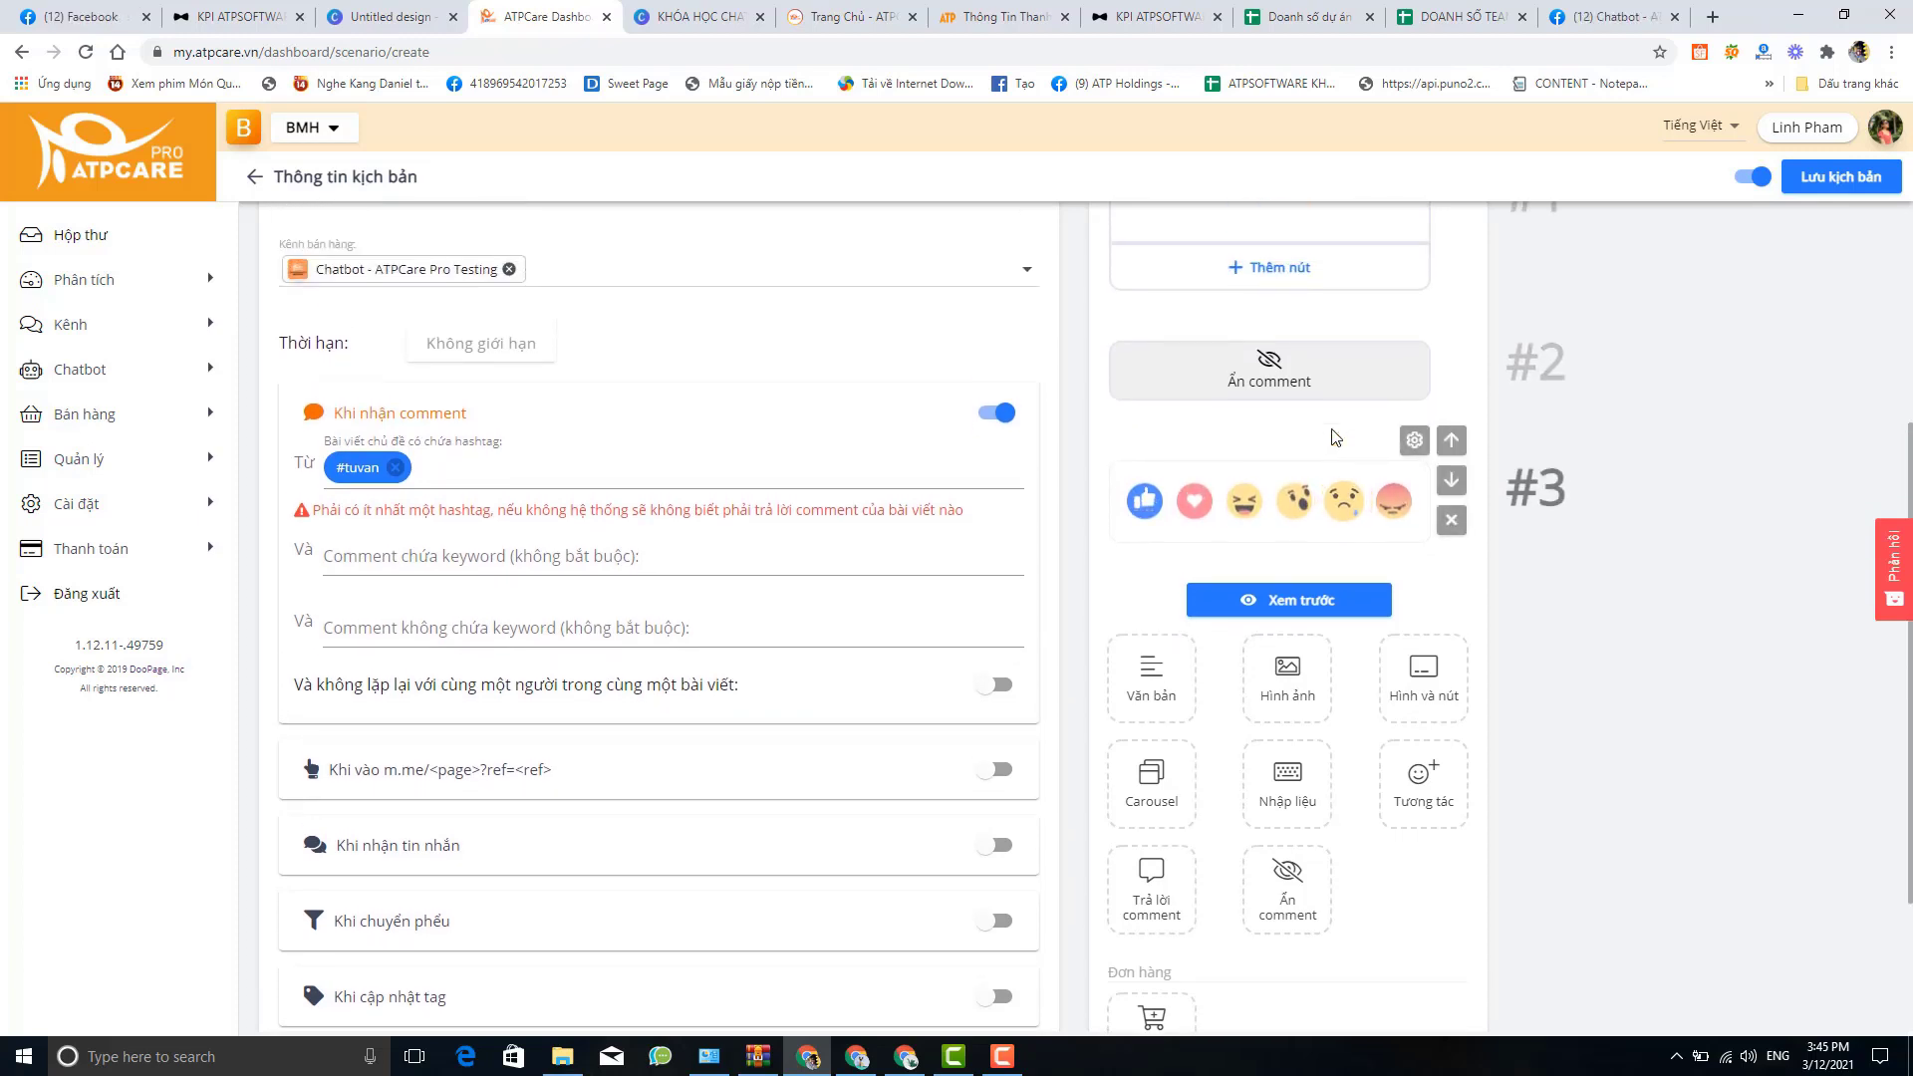
{"action": "scroll", "coordinate": [1334, 436], "scroll_direction": "down", "scroll_amount": 2}
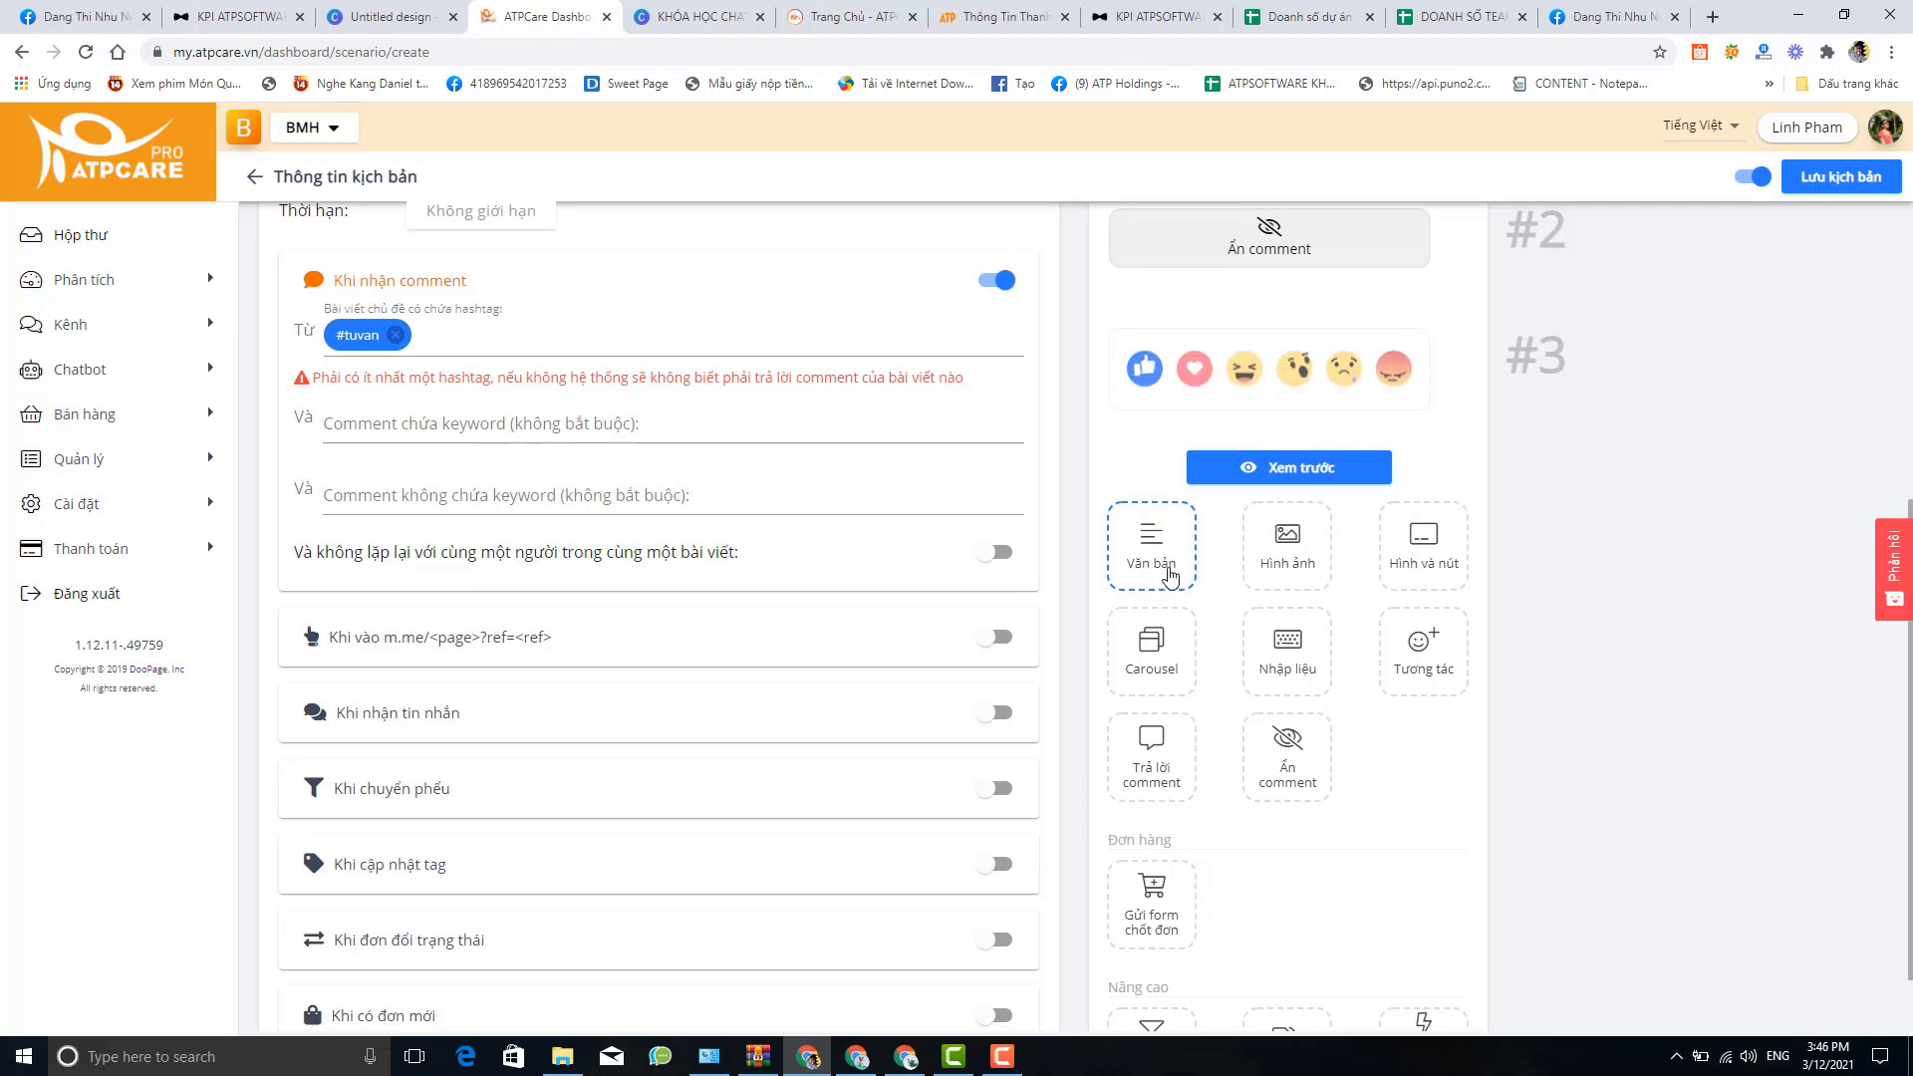
{"action": "left_click", "coordinate": [1161, 563]}
{"action": "scroll", "coordinate": [1256, 530], "scroll_direction": "up", "scroll_amount": 2}
{"action": "left_click", "coordinate": [1293, 406]}
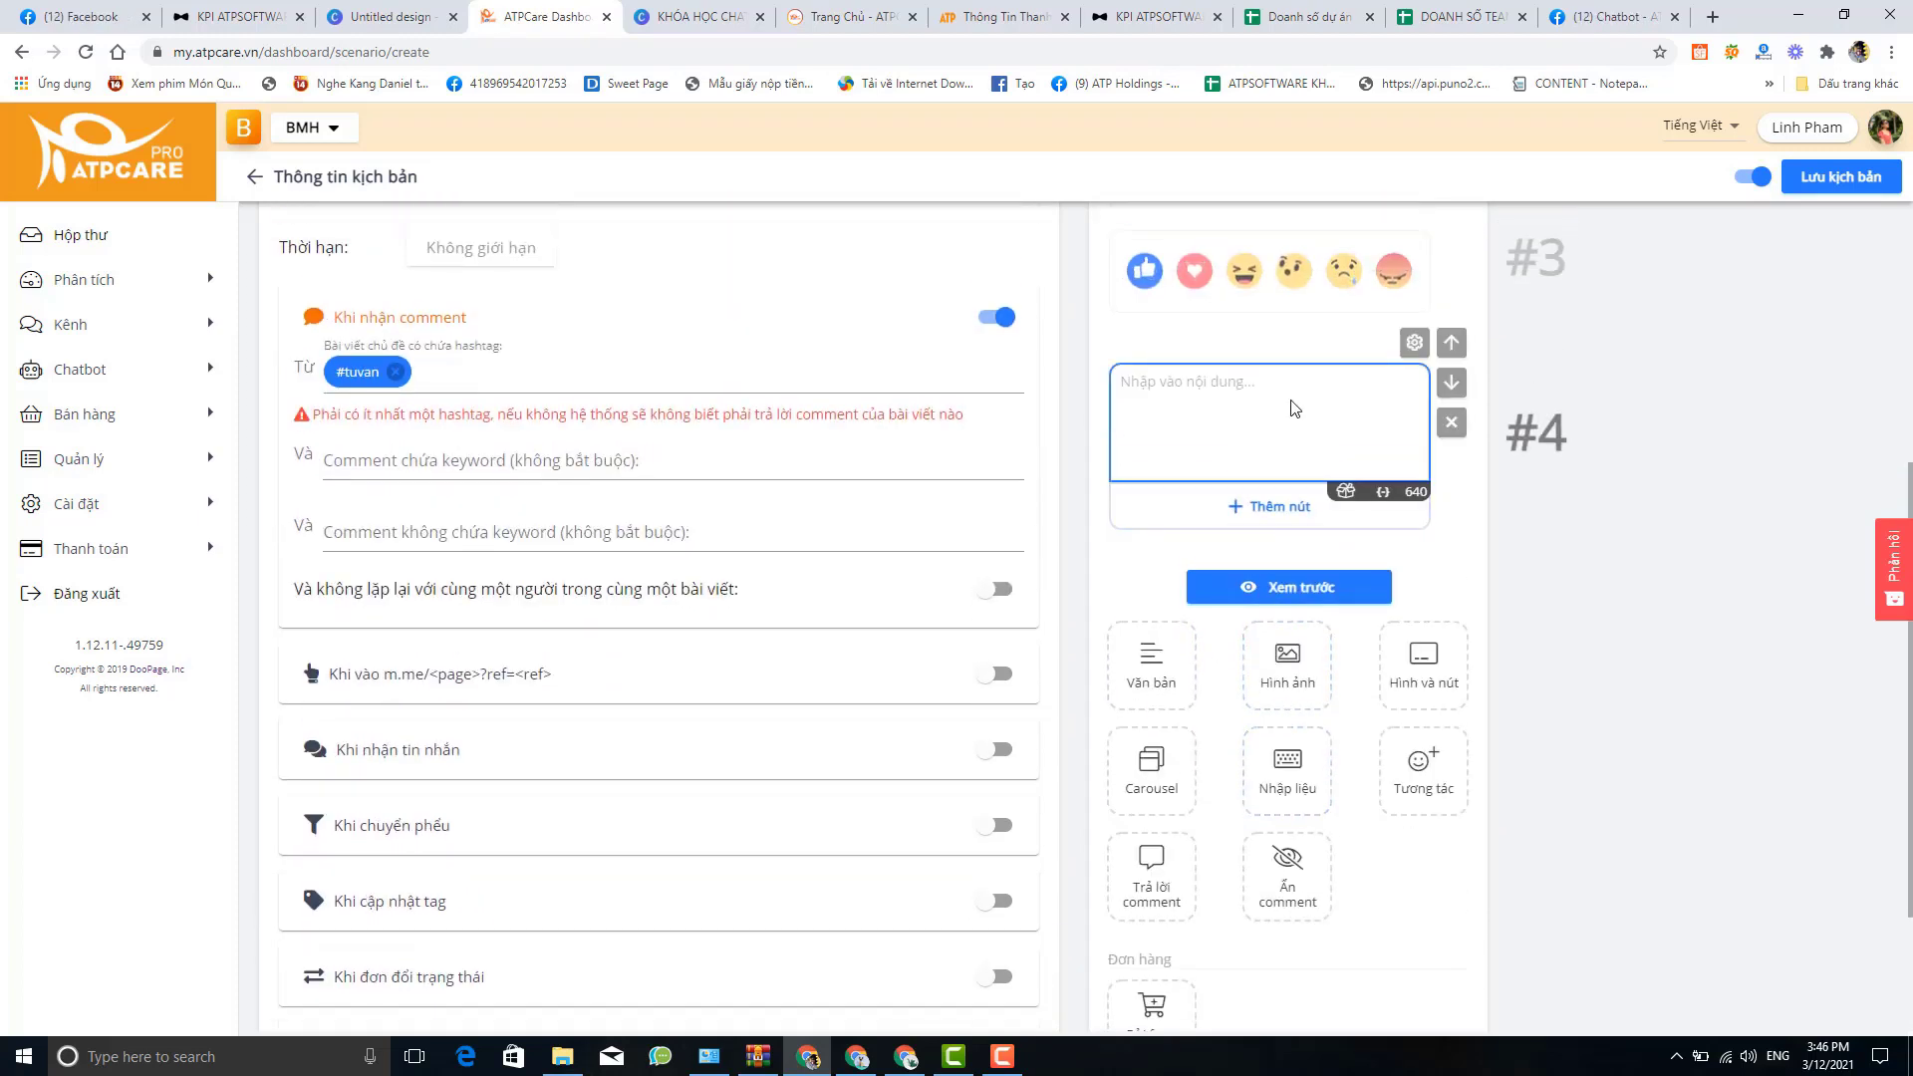
{"action": "type", "text": "Chào"}
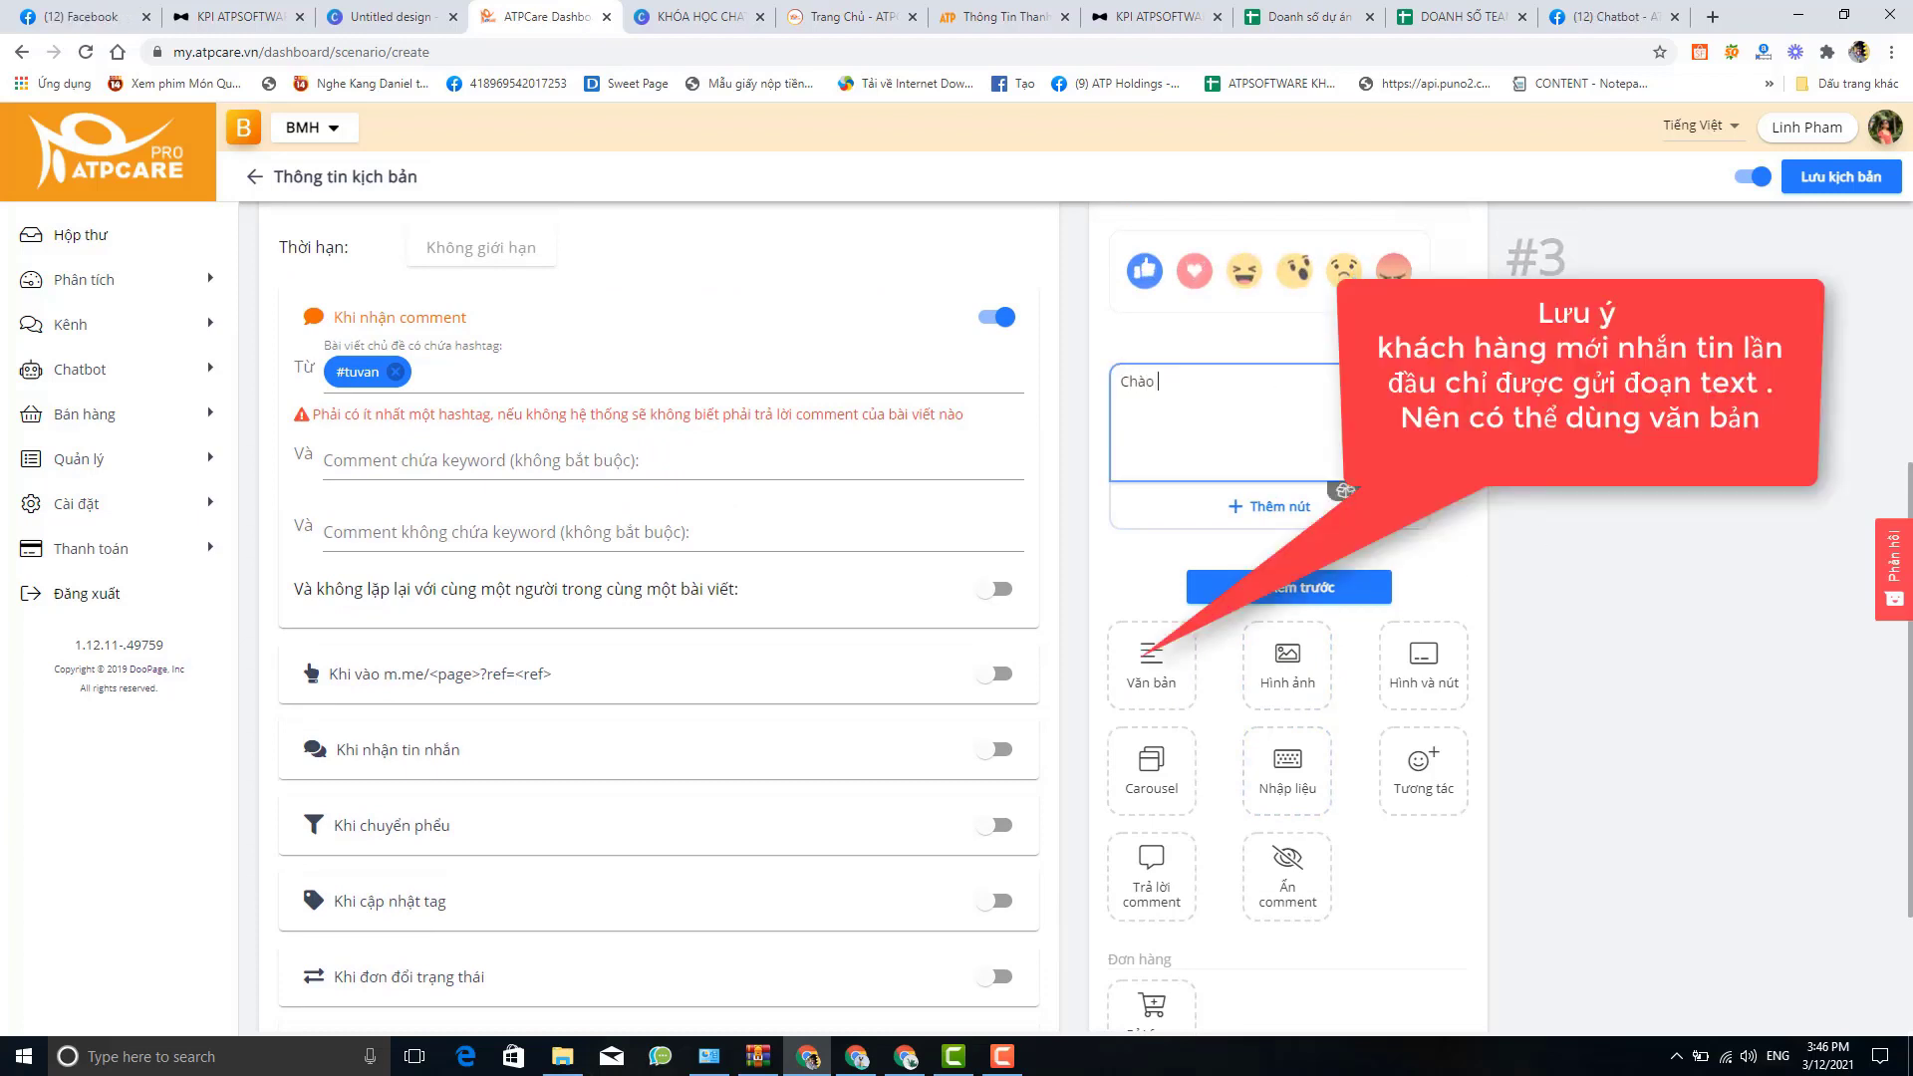
{"action": "left_click", "coordinate": [1383, 491]}
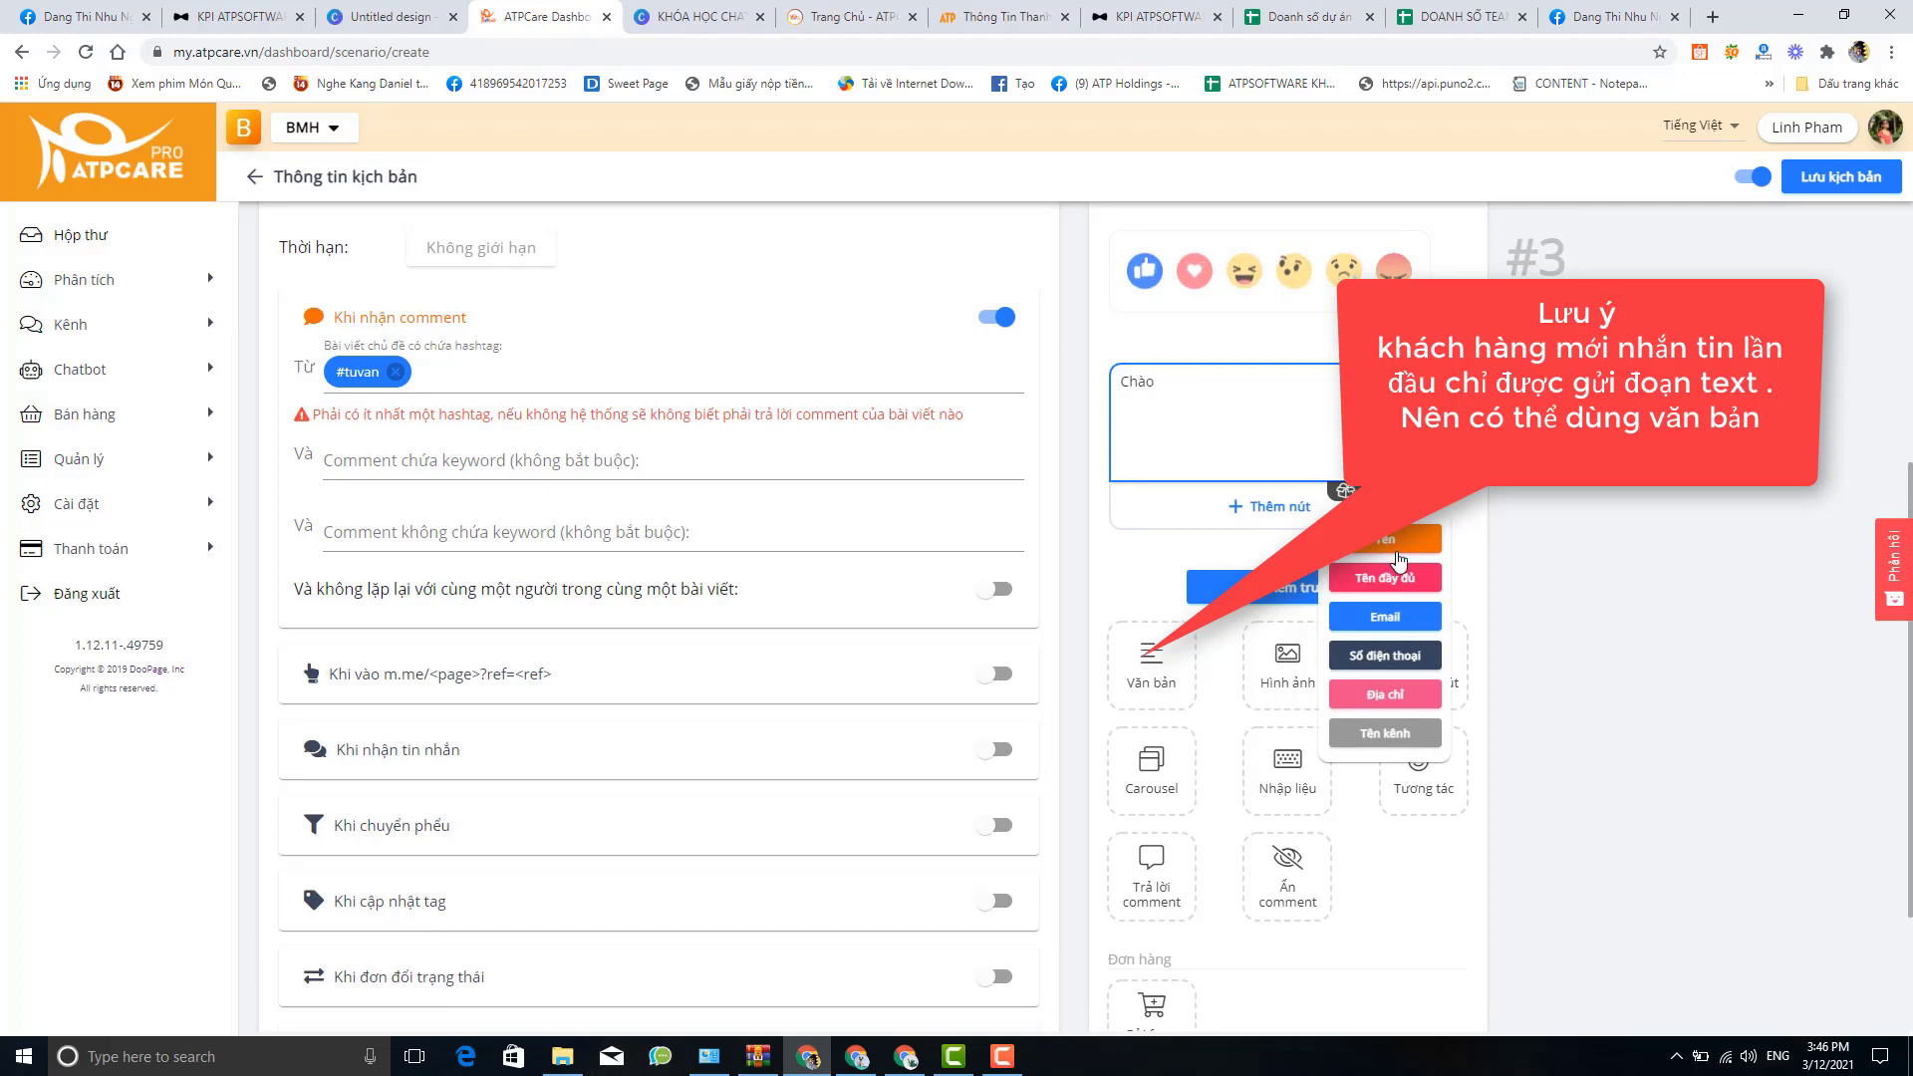
{"action": "left_click", "coordinate": [1399, 559]}
{"action": "type", "text": ". Ban"}
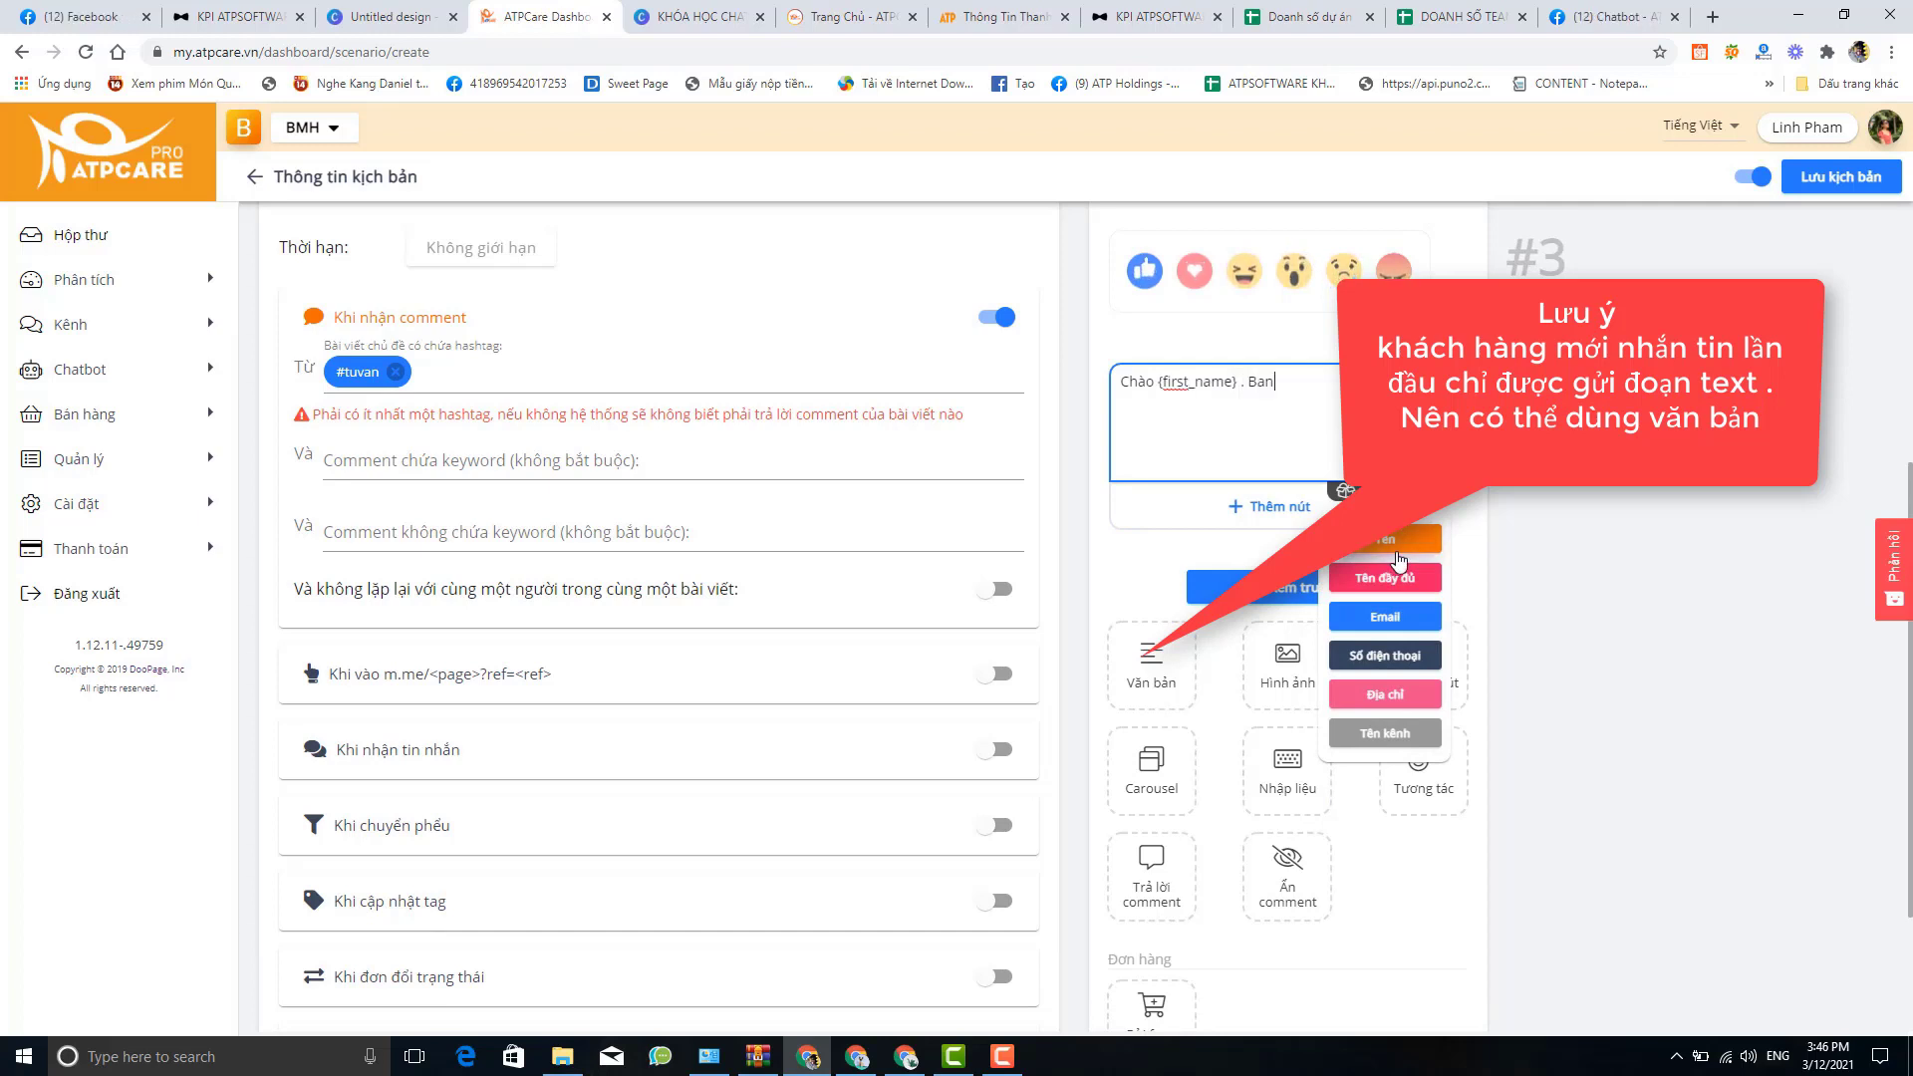
{"action": "key", "text": "BackSpace"}
{"action": "key", "text": "BackSpace"}
{"action": "type", "text": "ạn đang quan"}
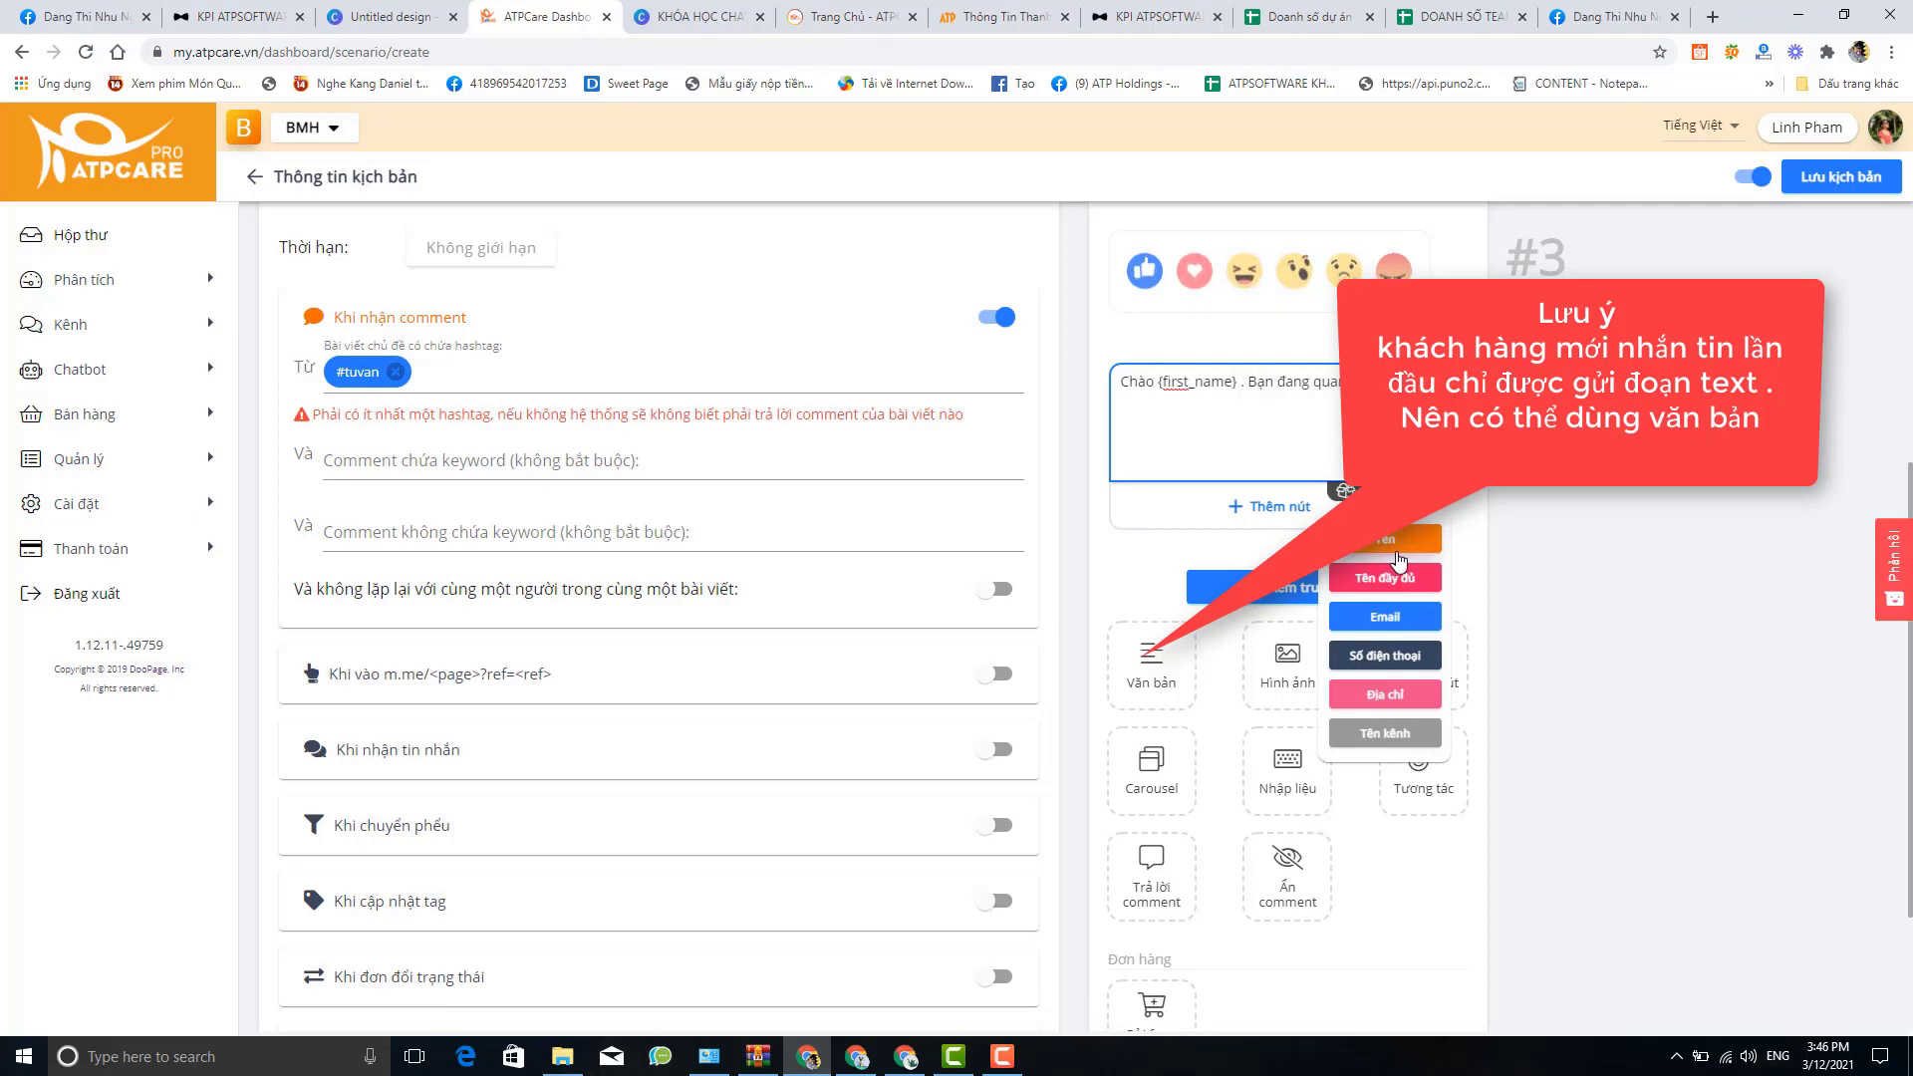
{"action": "type", "text": " tâm tới vấn"}
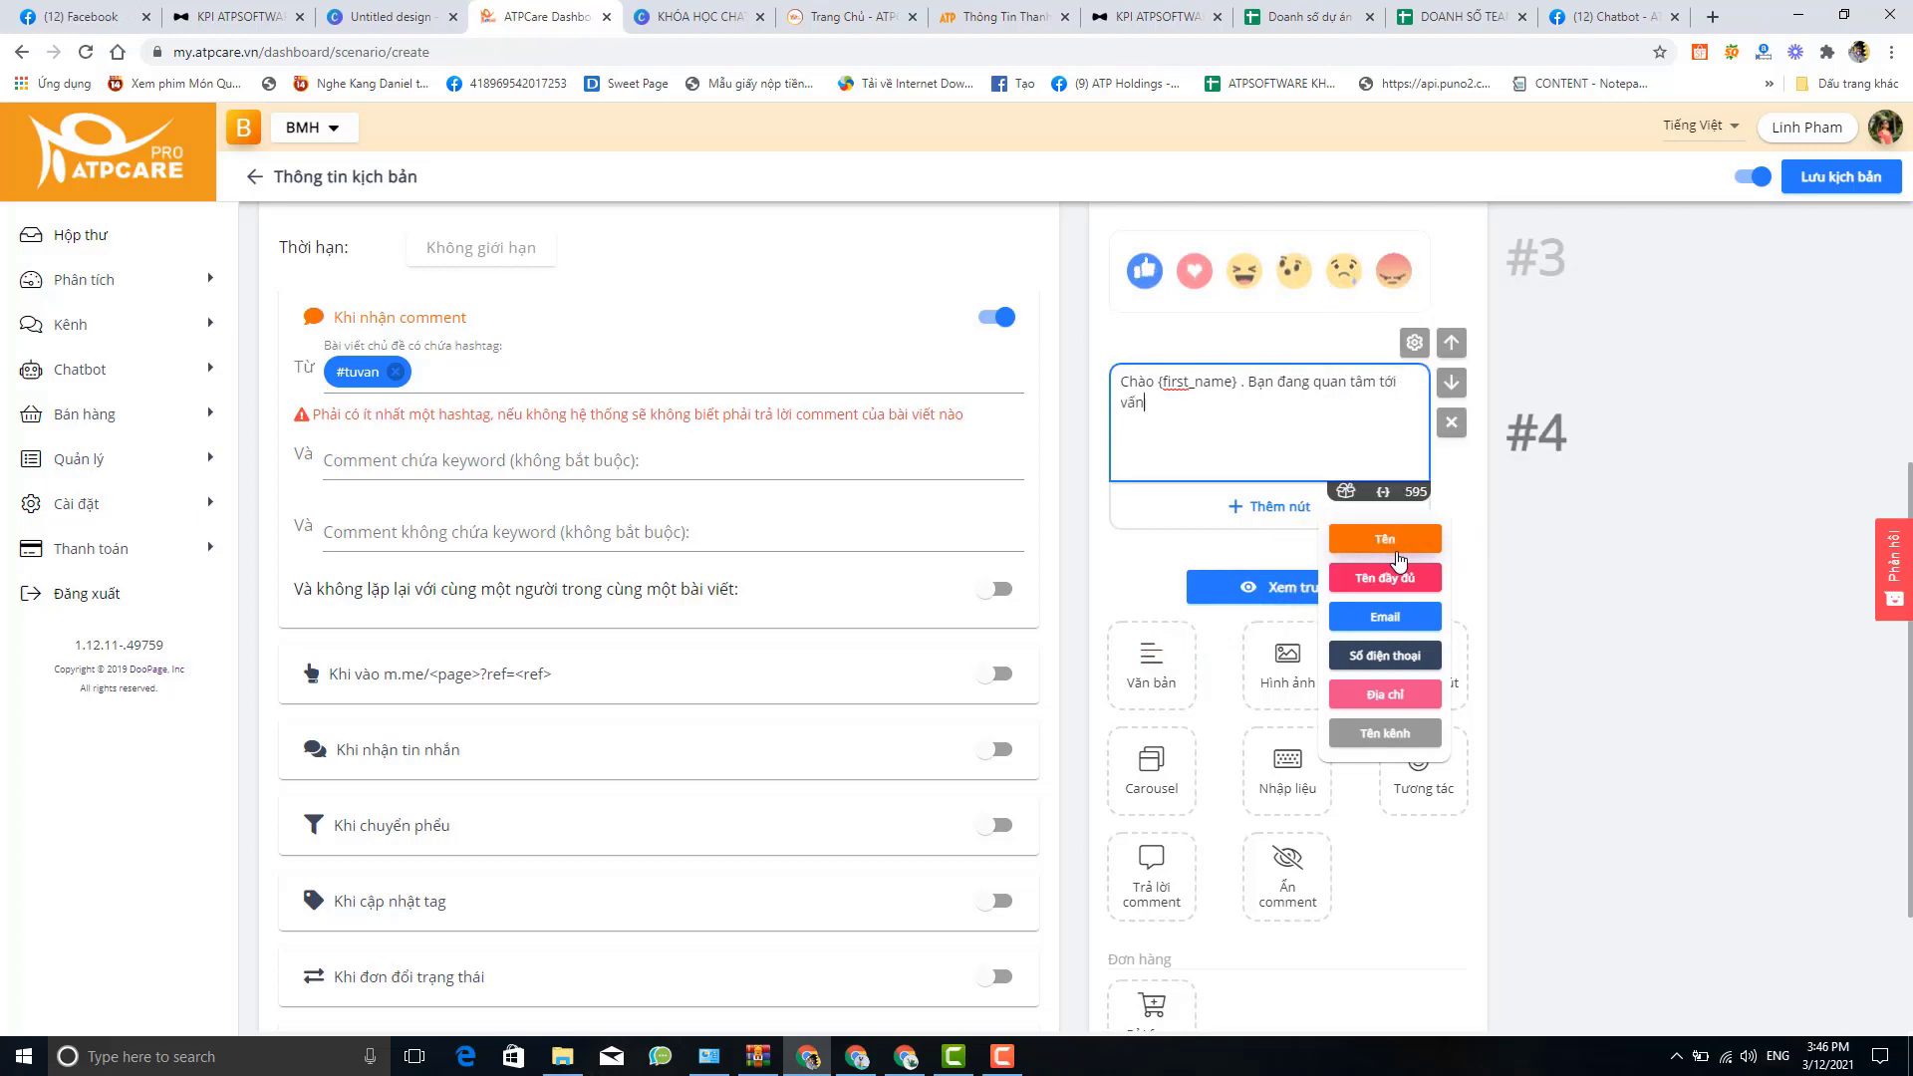
{"action": "type", "text": " đe chăm sóc Da đúng không ạ."}
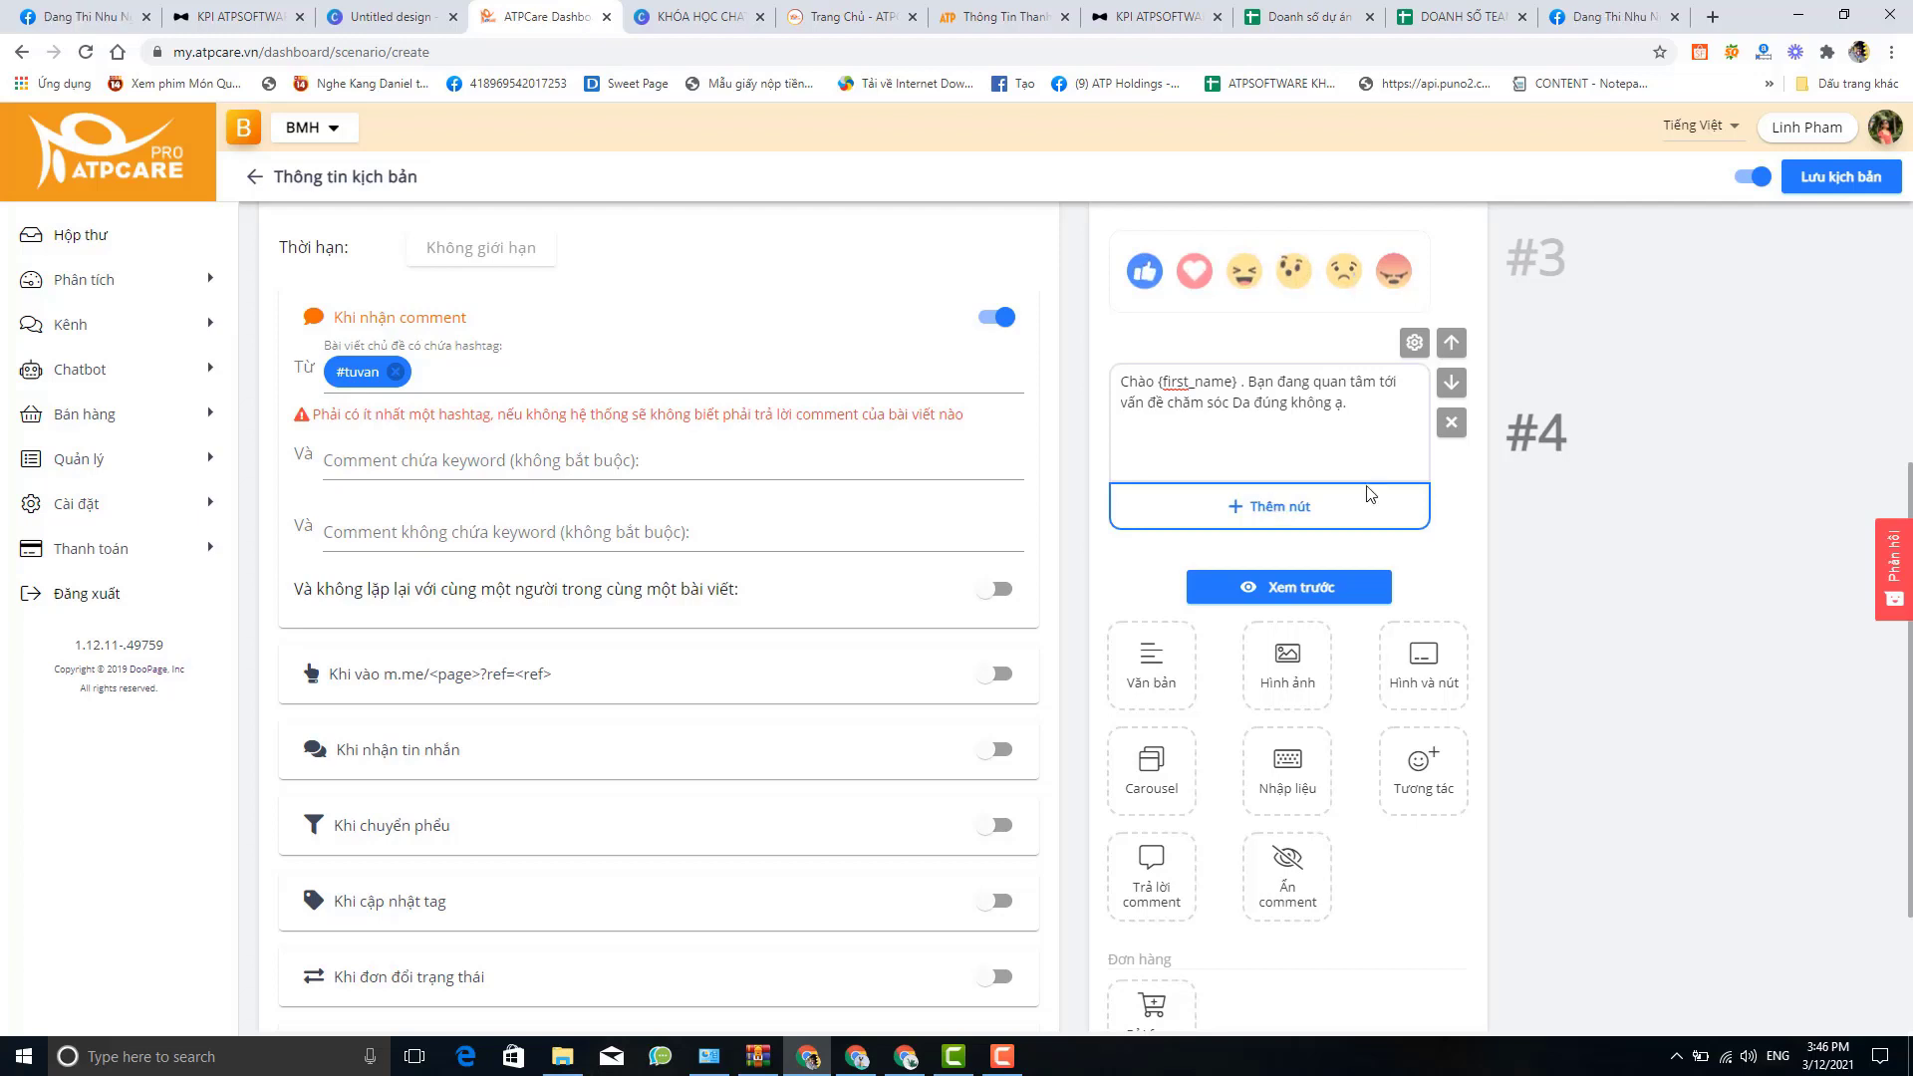
{"action": "left_click", "coordinate": [1379, 418]}
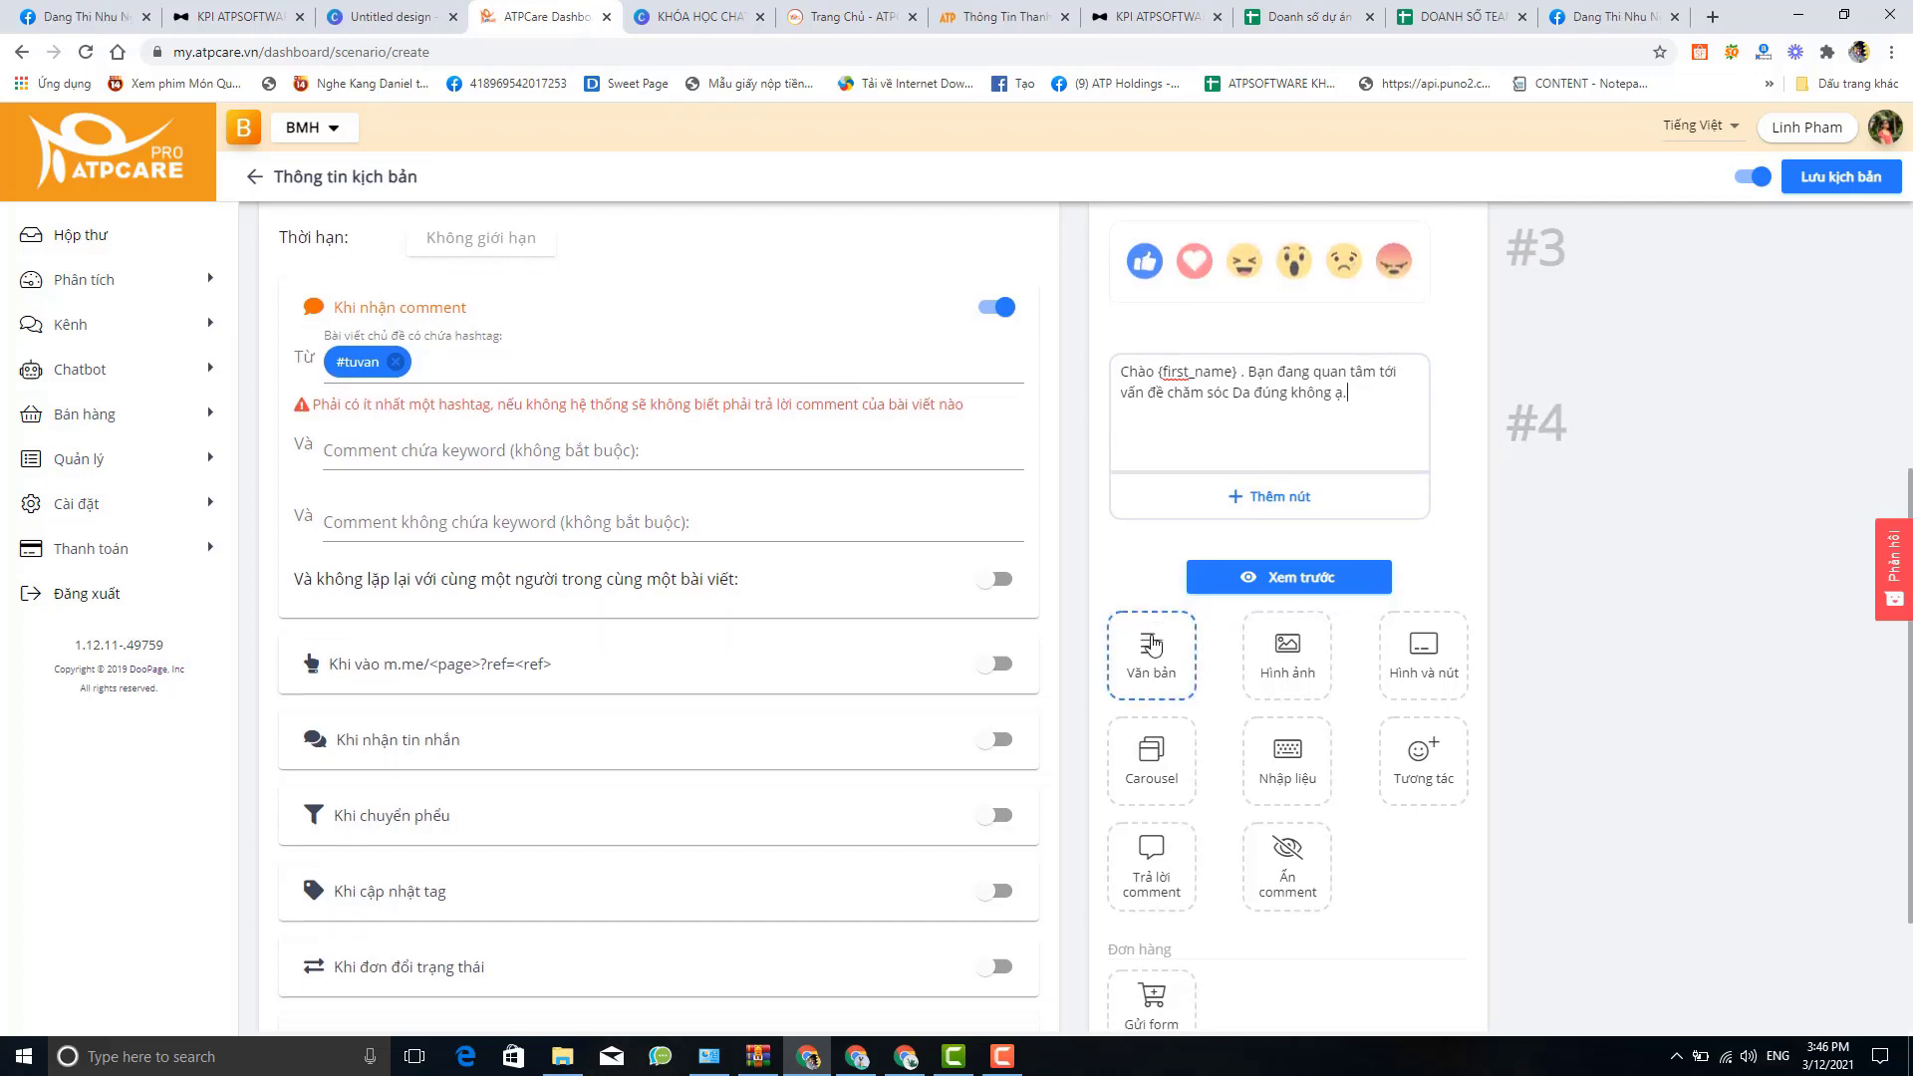
Save the comment-hiding and auto-inbox scenario
{"action": "scroll", "coordinate": [1151, 652], "scroll_direction": "down", "scroll_amount": 1}
{"action": "scroll", "coordinate": [1153, 645], "scroll_direction": "up", "scroll_amount": 5}
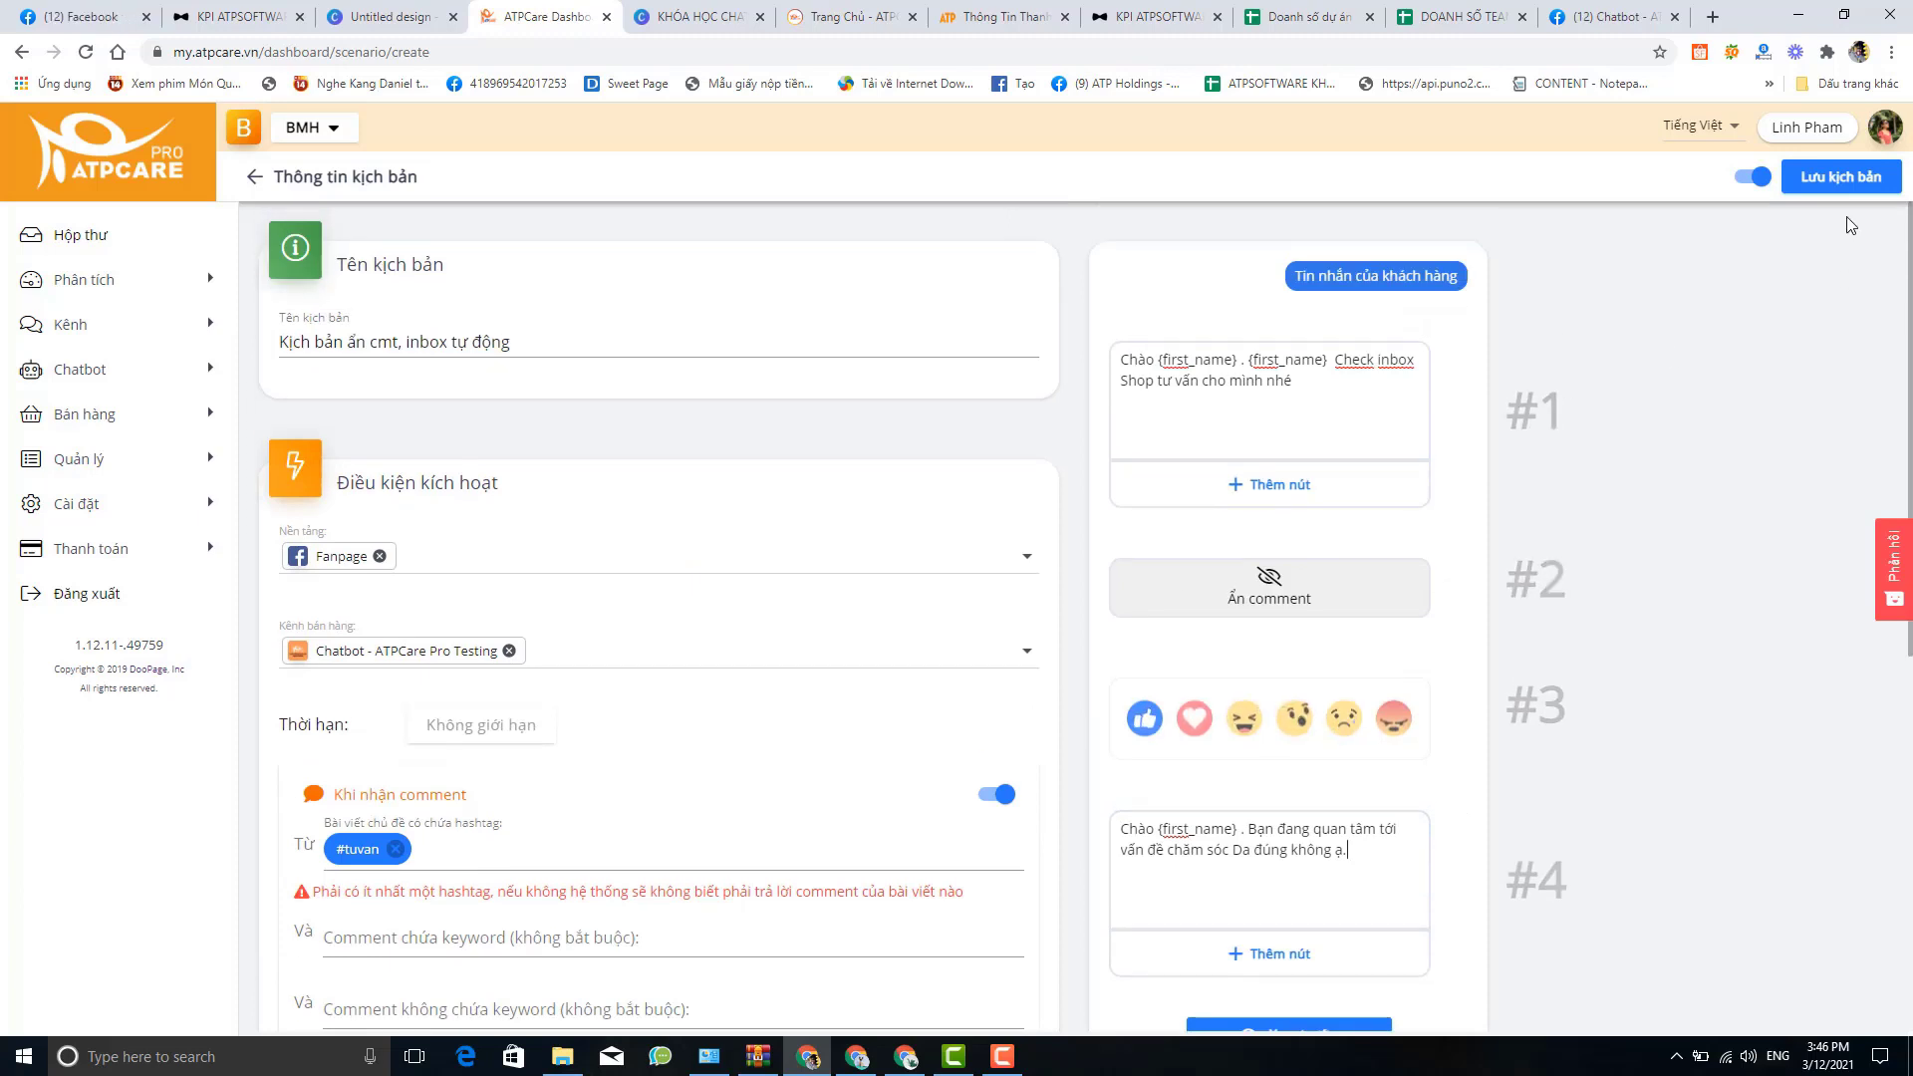
{"action": "left_click", "coordinate": [1838, 179]}
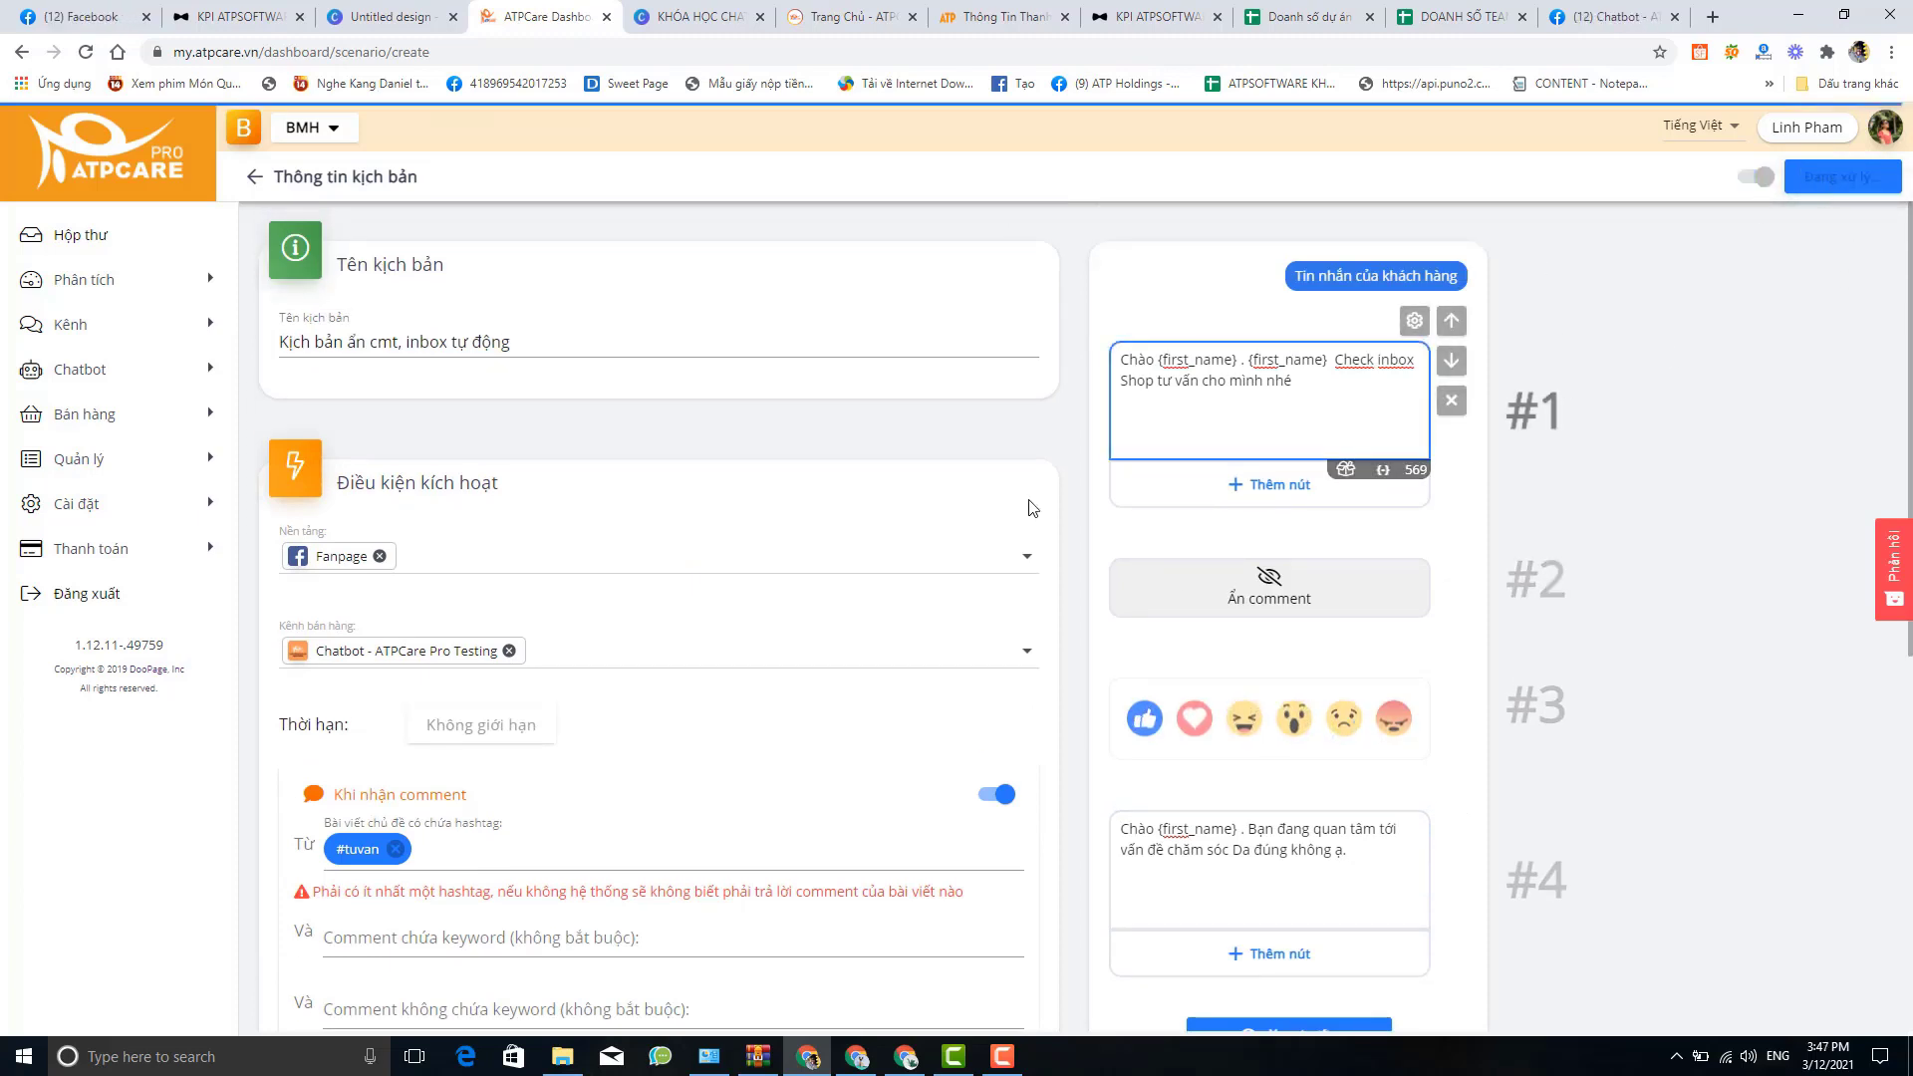
Switch to Facebook and post the test comment "quan tâm" on the fanpage's #tuvan collagen post
{"action": "scroll", "coordinate": [940, 648], "scroll_direction": "down", "scroll_amount": 2}
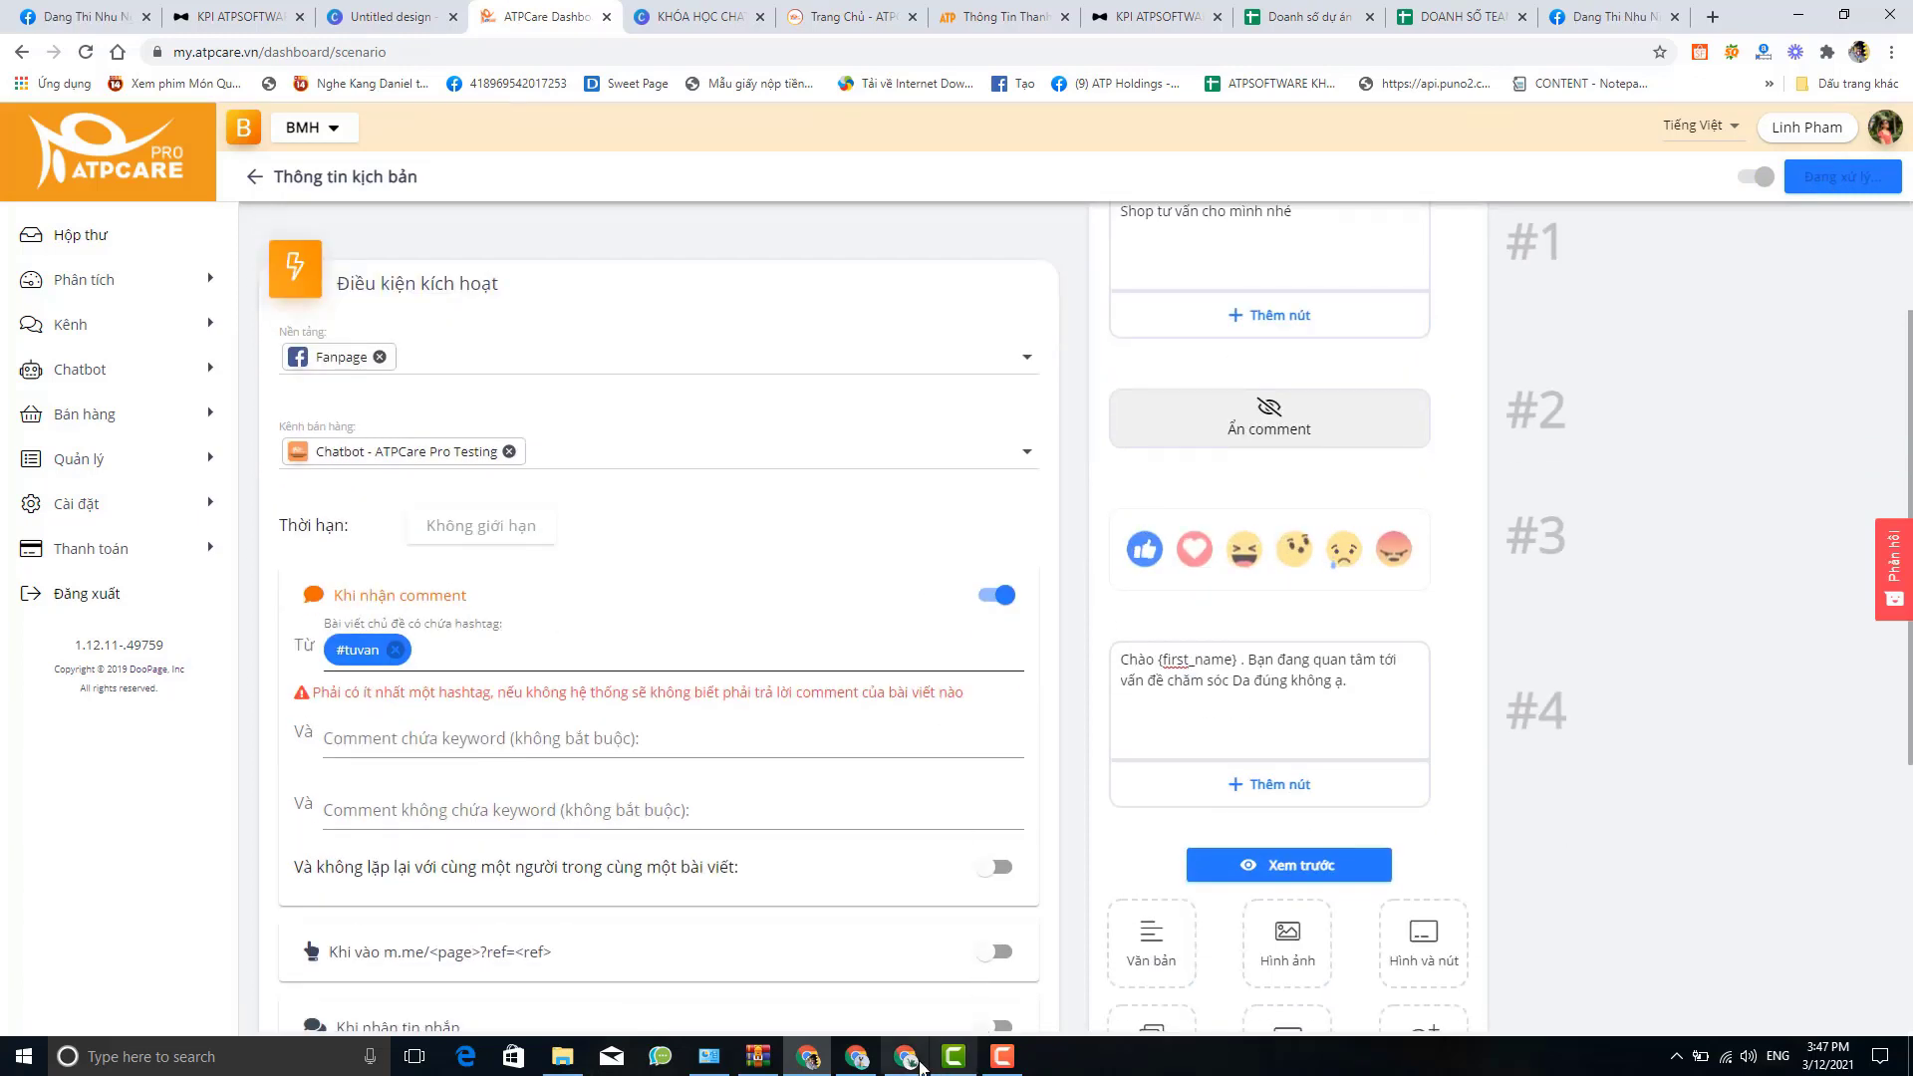
{"action": "left_click", "coordinate": [1621, 16]}
{"action": "left_click", "coordinate": [877, 561]}
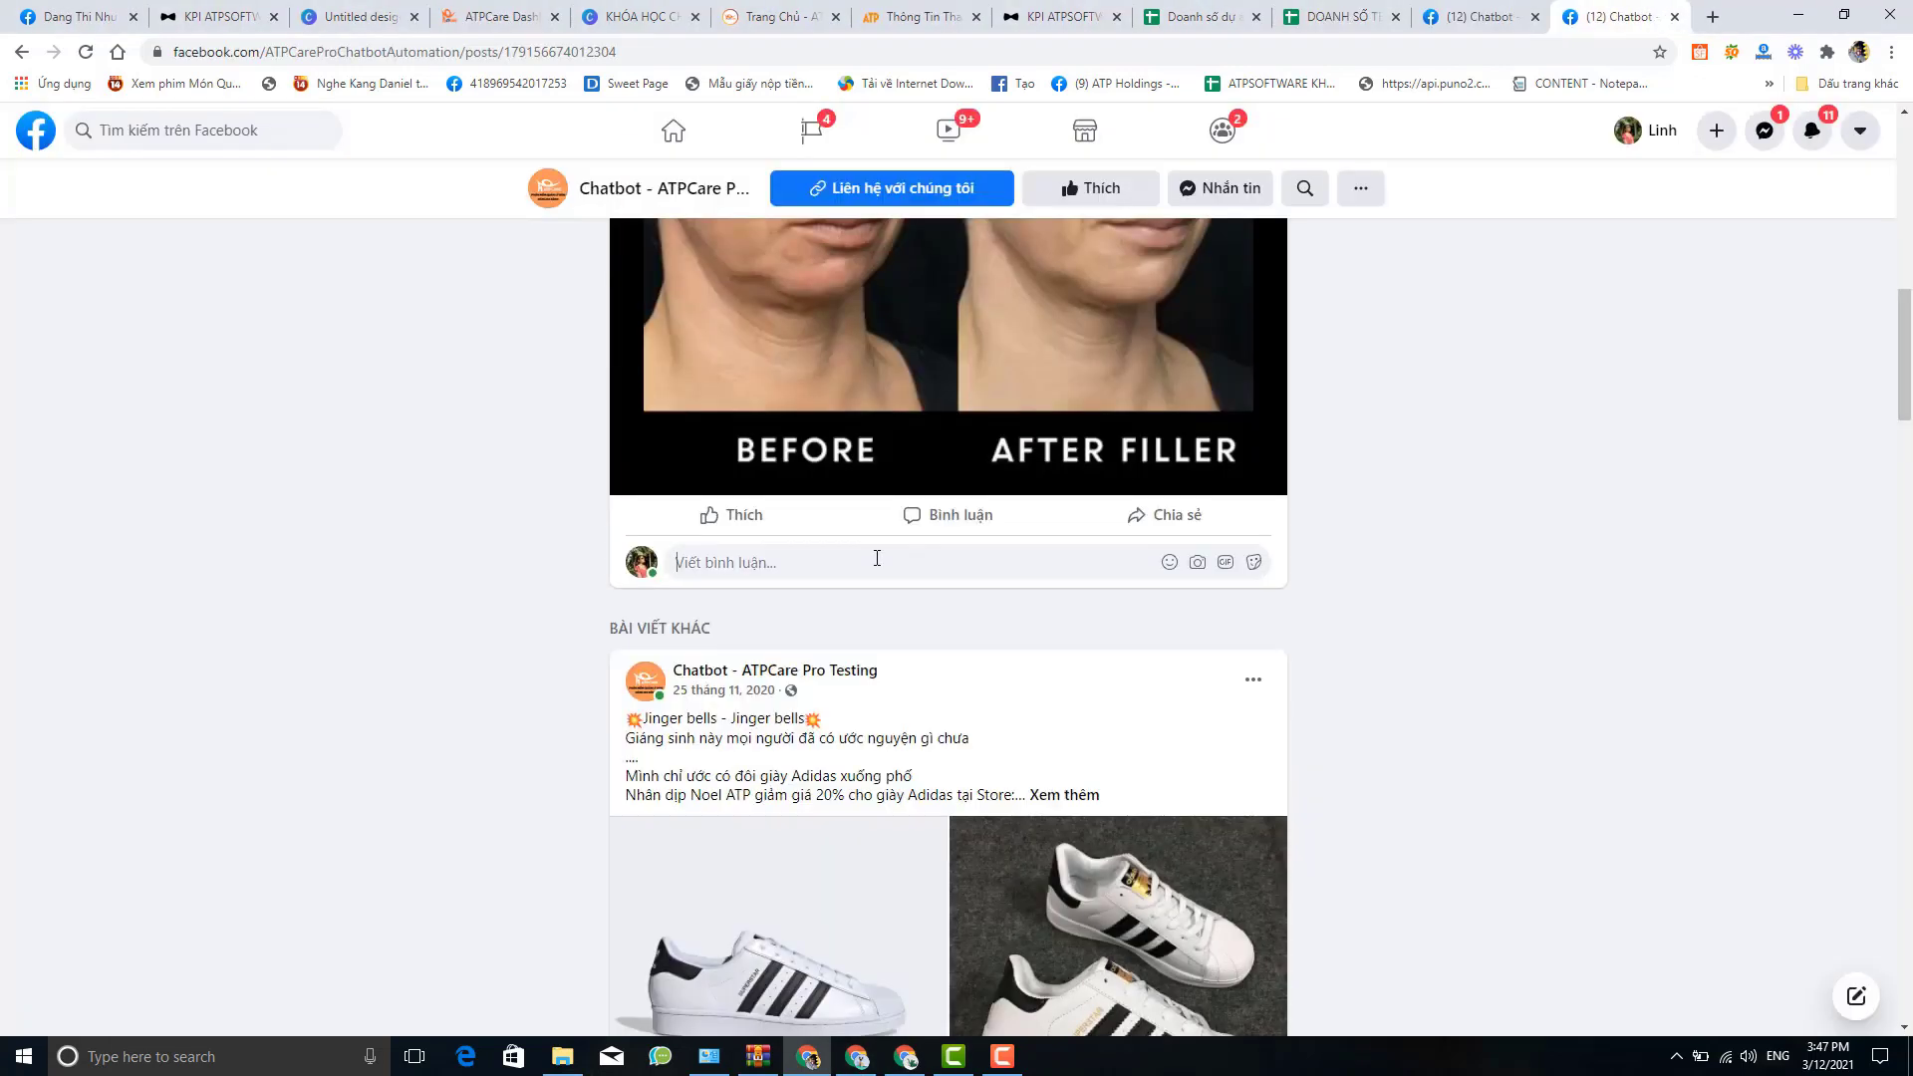
{"action": "type", "text": "quan trả"}
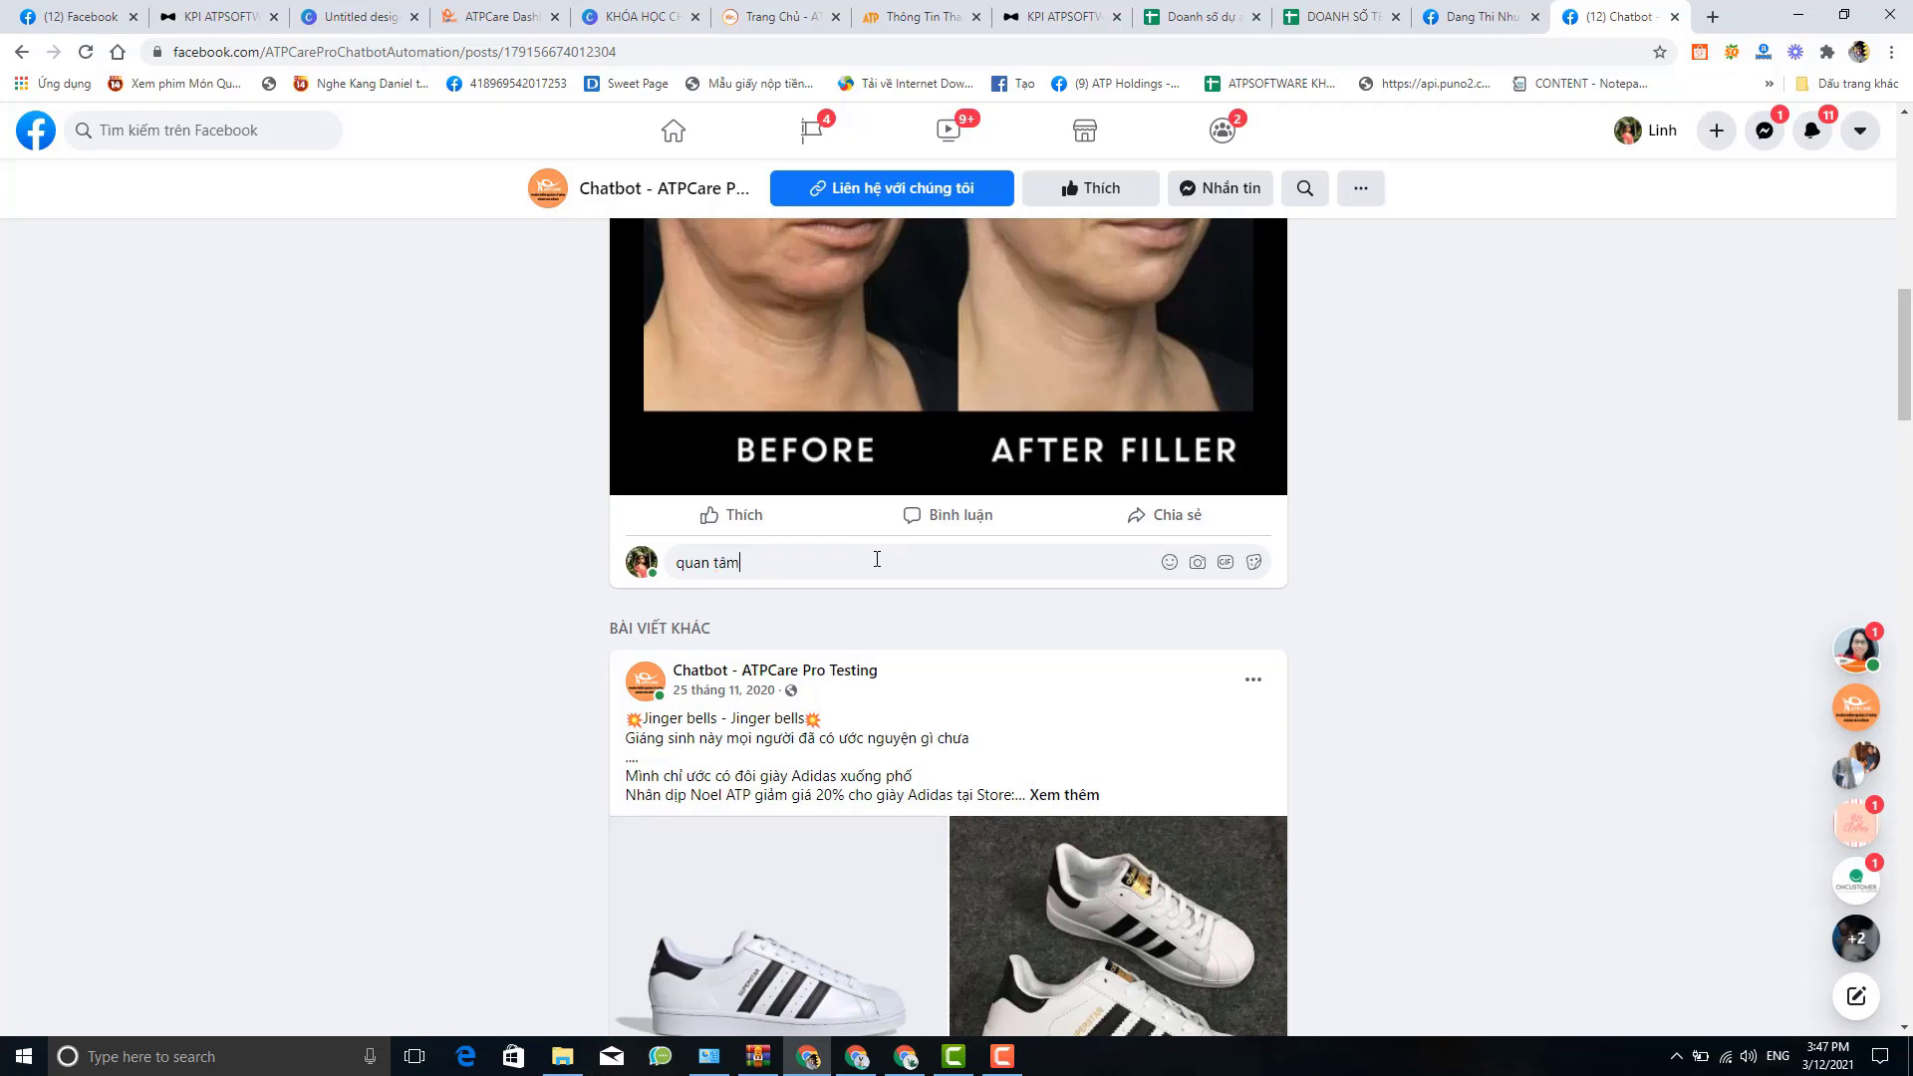
{"action": "key", "text": "Return"}
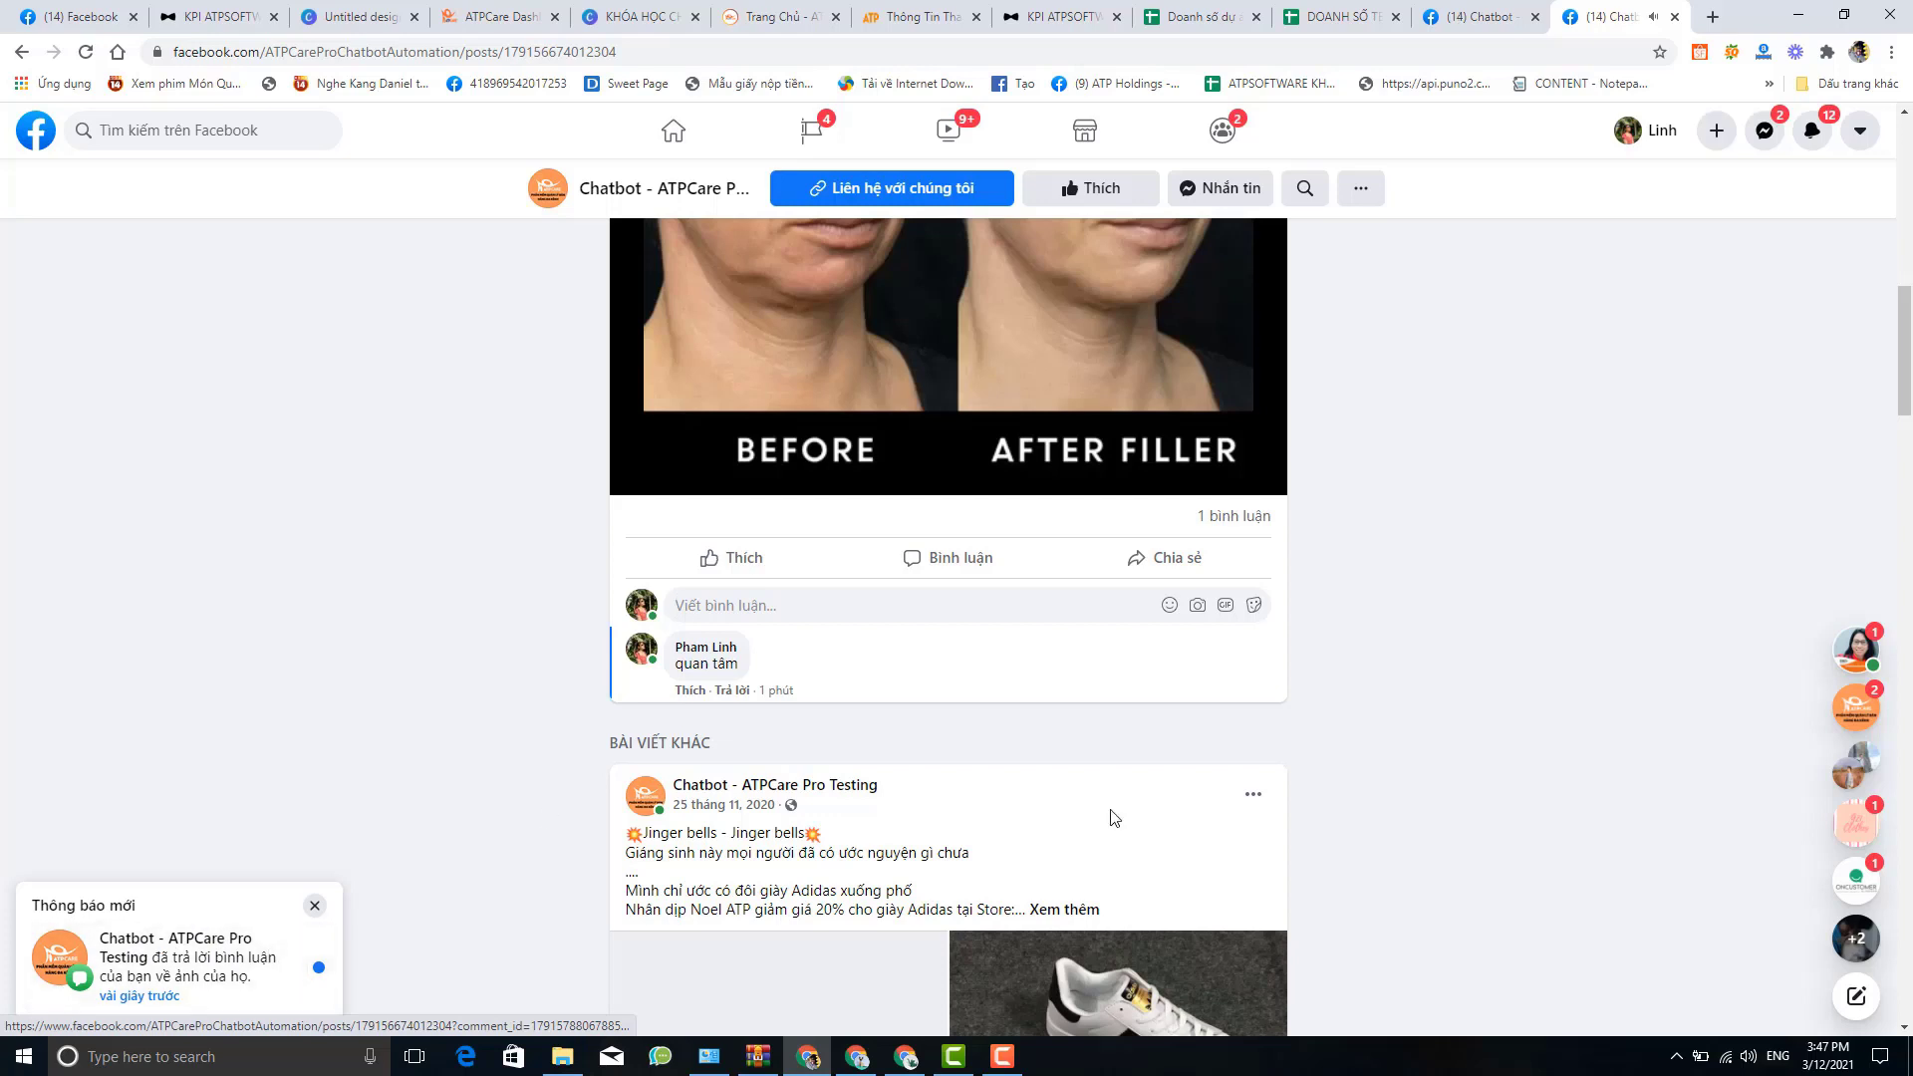
Open the fanpage's chat to read its automatic message, and reload the post to check the reply and reaction on the test comment
{"action": "left_click", "coordinate": [1856, 708]}
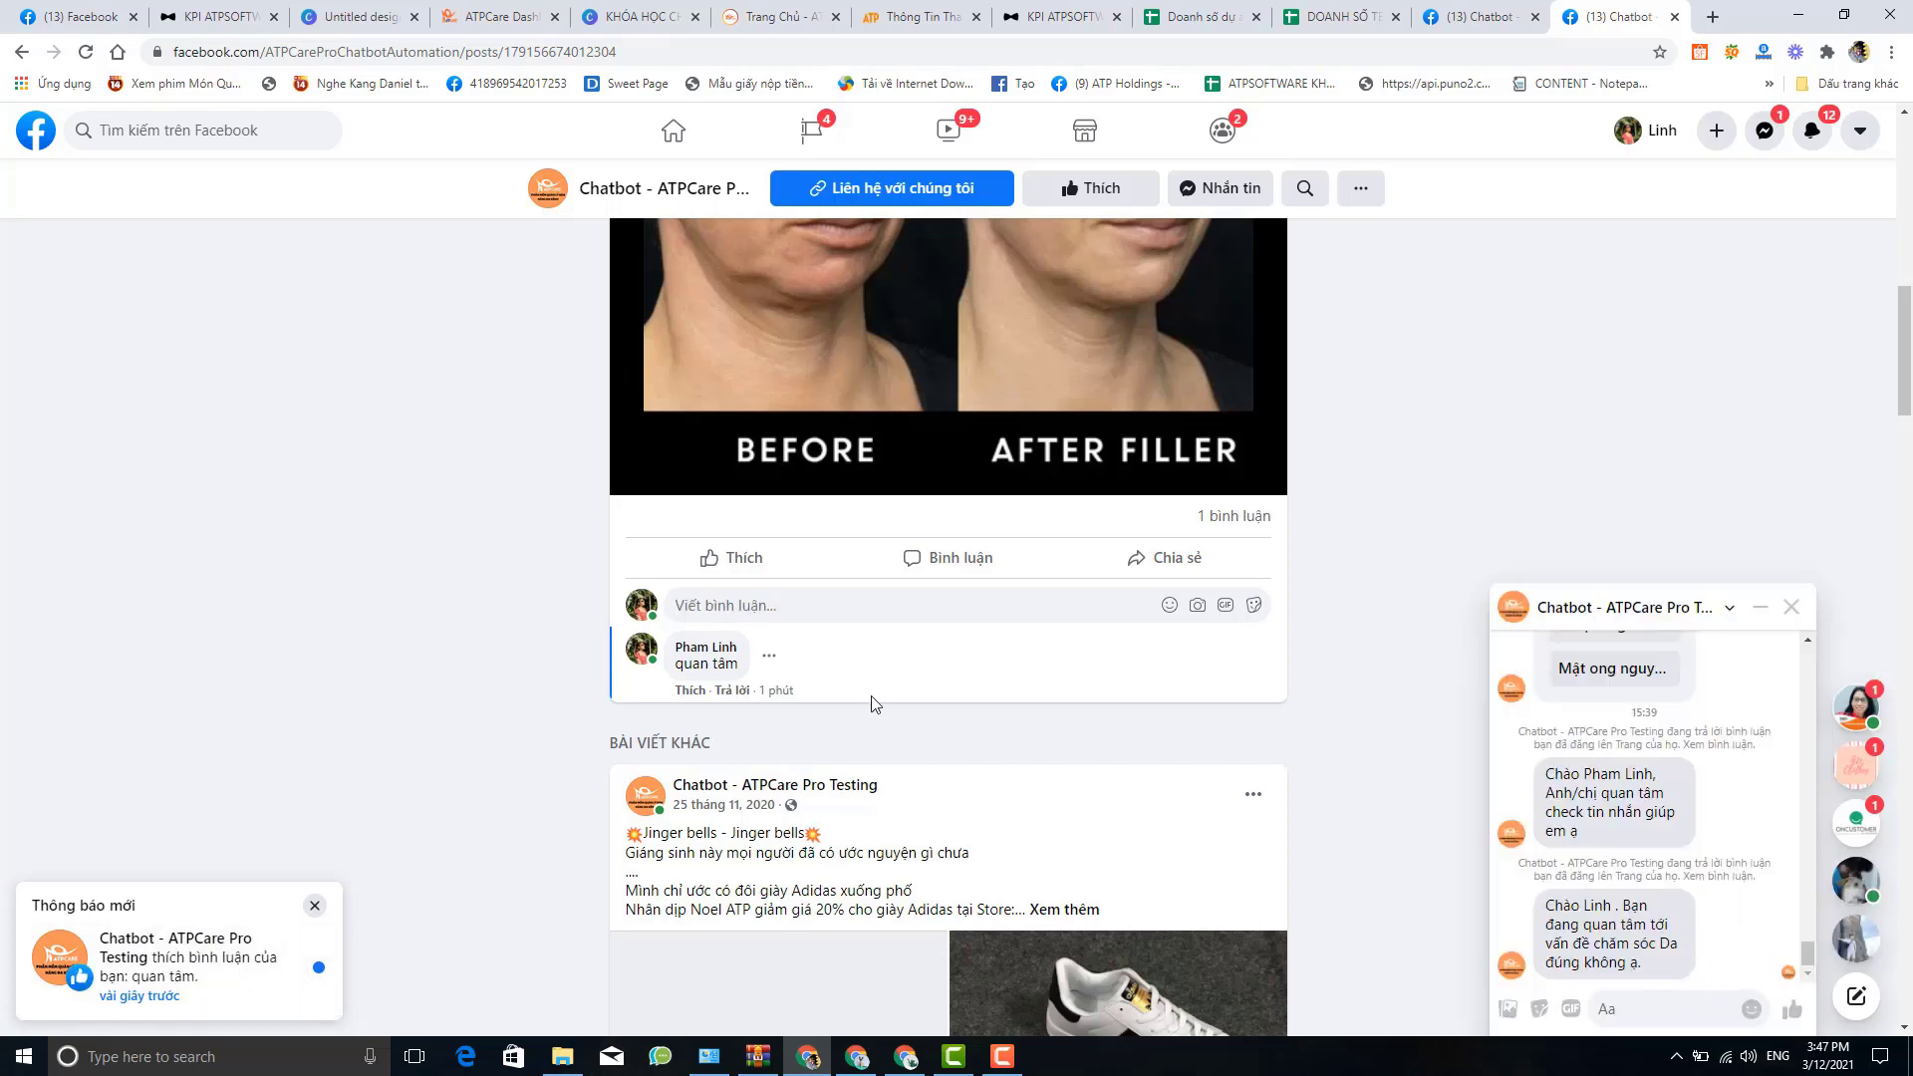
{"action": "left_click", "coordinate": [731, 52]}
{"action": "key", "text": "Return"}
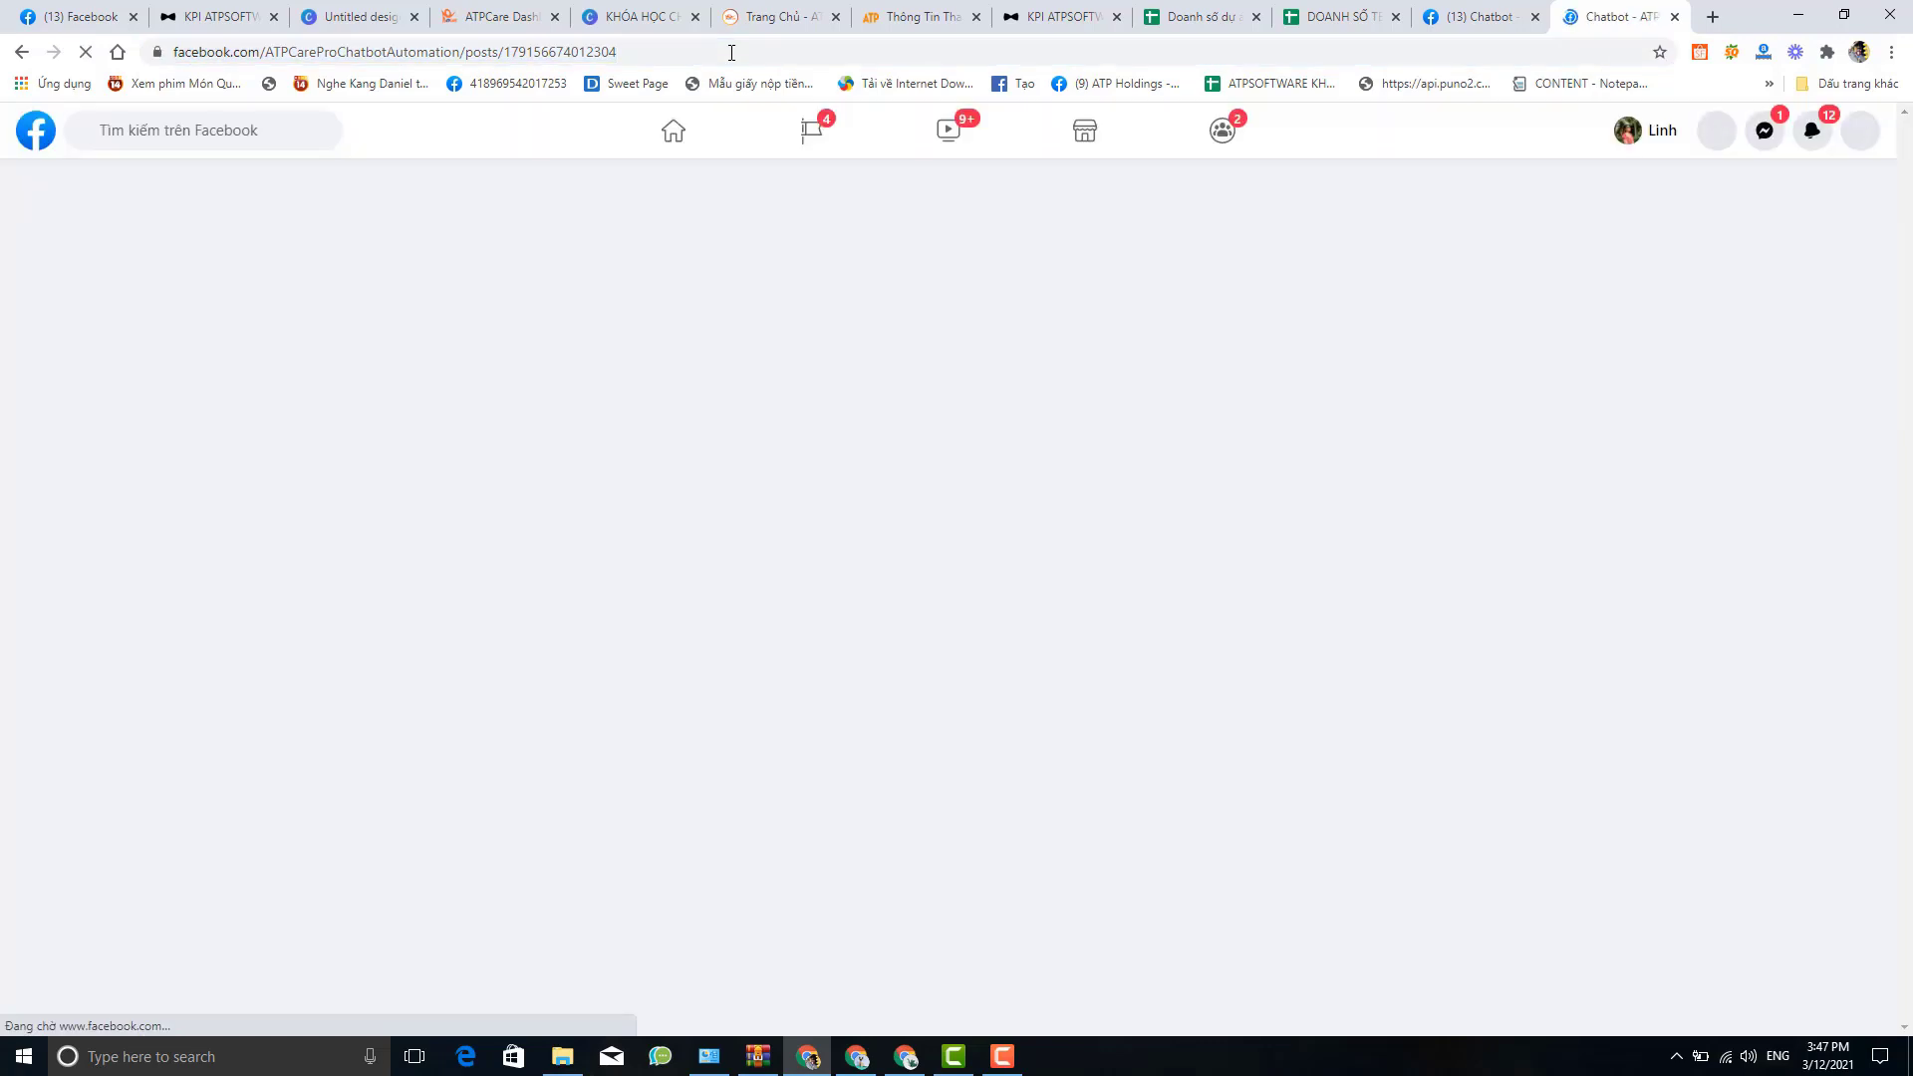
{"action": "scroll", "coordinate": [840, 639], "scroll_direction": "down", "scroll_amount": 5}
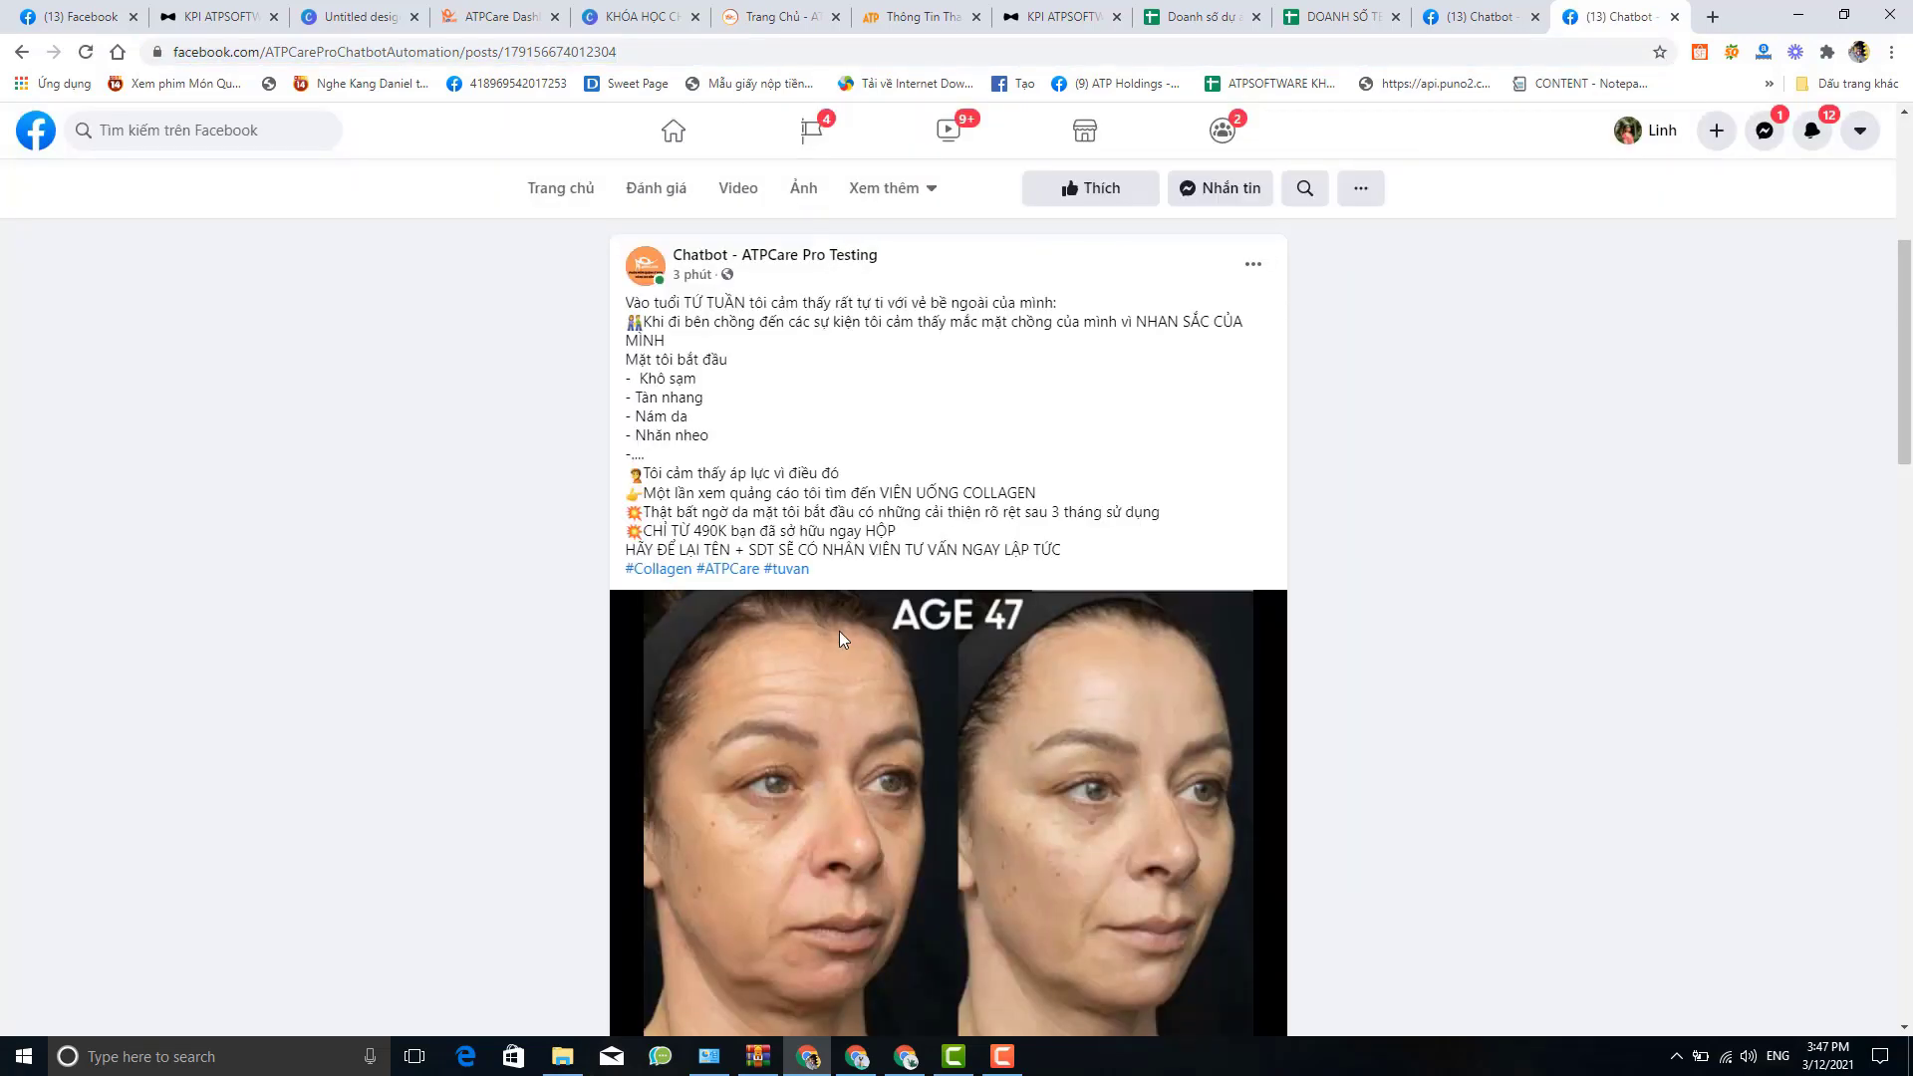
{"action": "scroll", "coordinate": [840, 639], "scroll_direction": "down", "scroll_amount": 6}
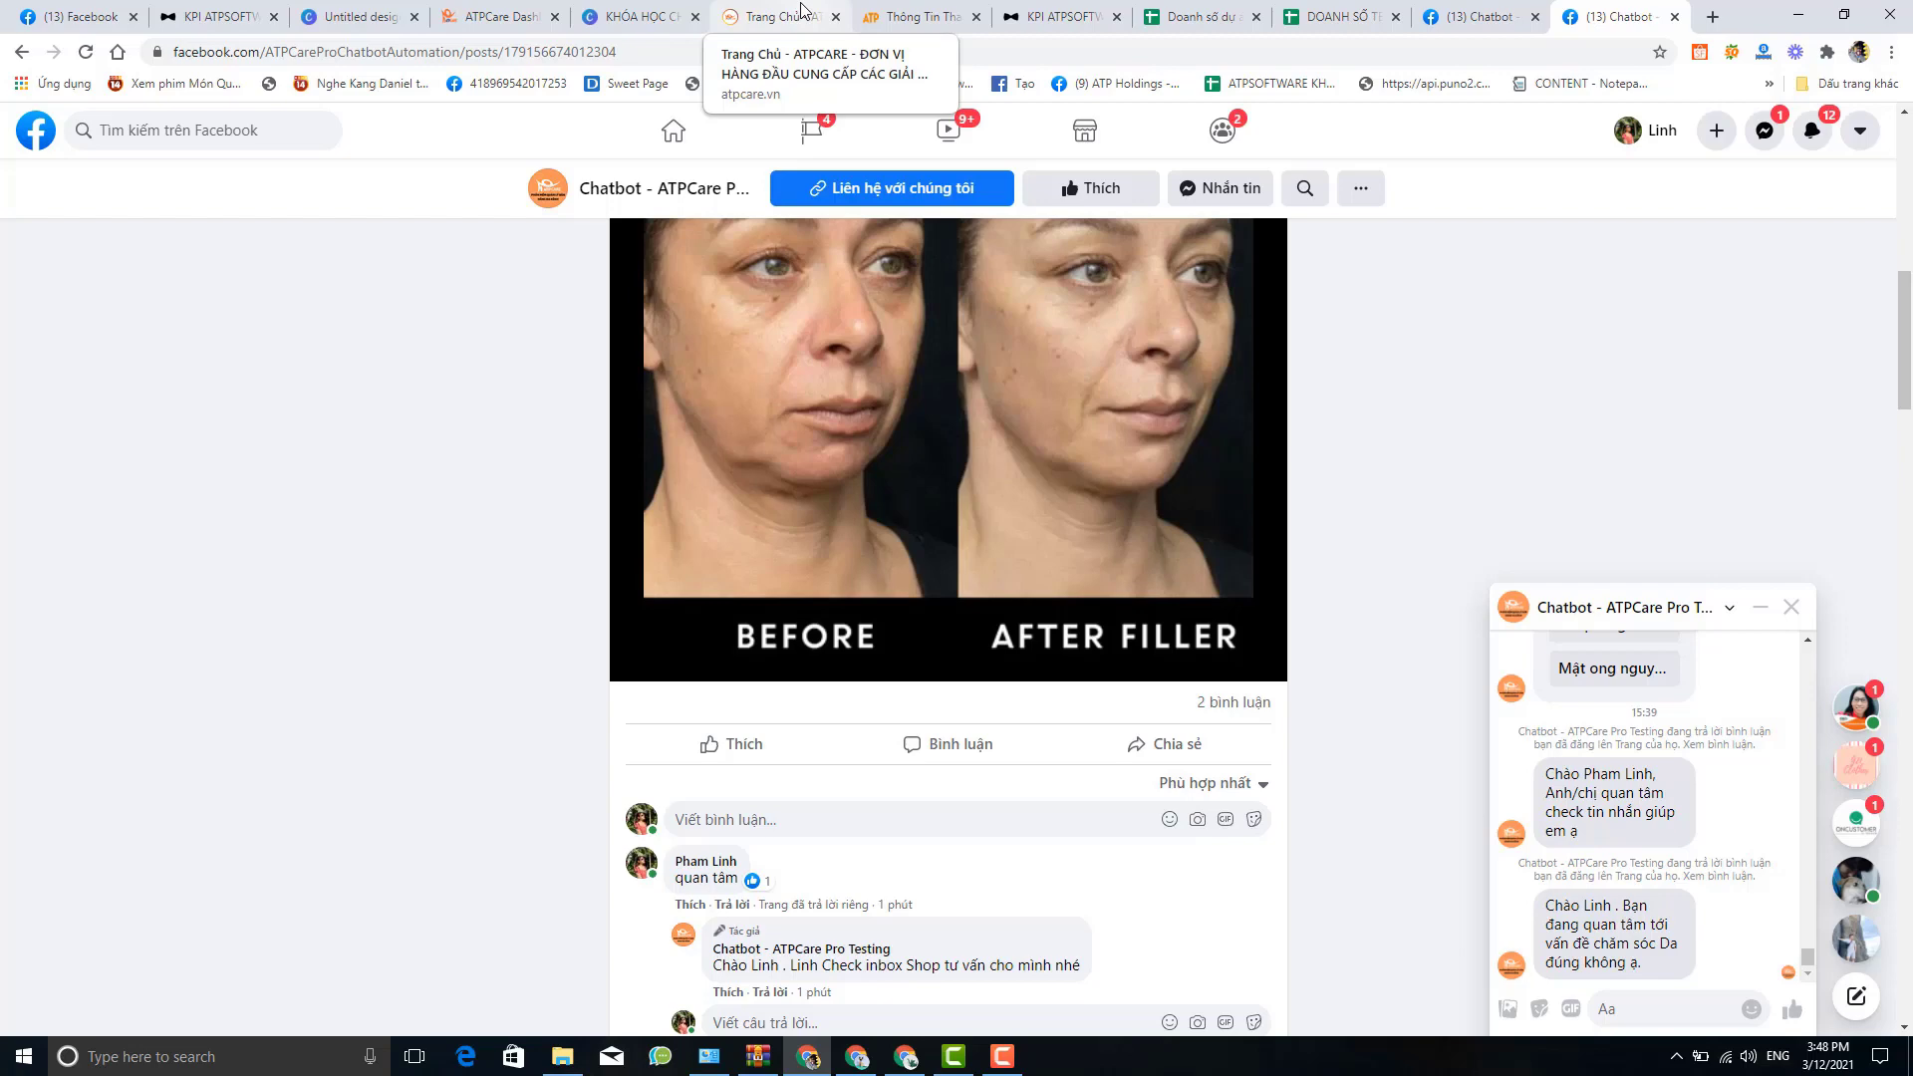
Return to the ATPCare scenario list and expand the test comment's run log under "Kịch bản ẩn cmt, inbox tự động"
{"action": "left_click", "coordinate": [767, 14]}
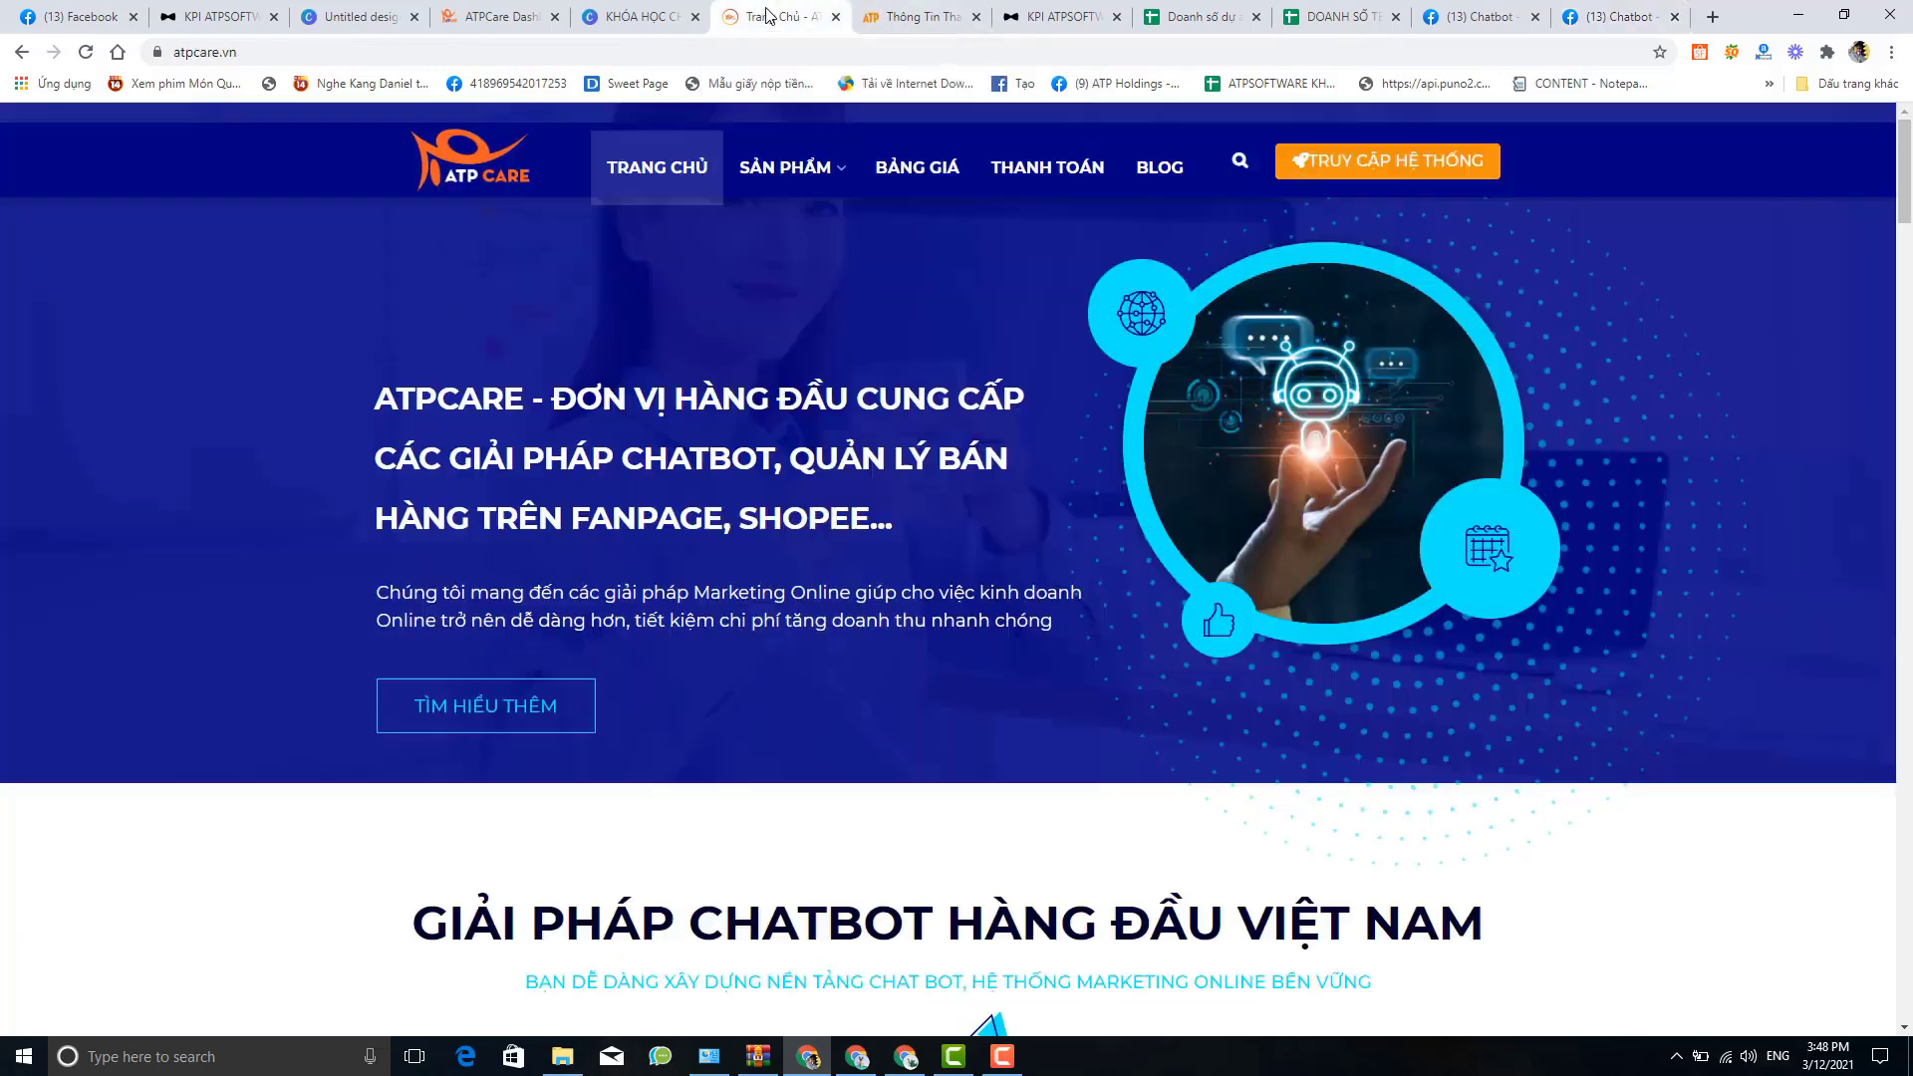
{"action": "left_click", "coordinate": [494, 16]}
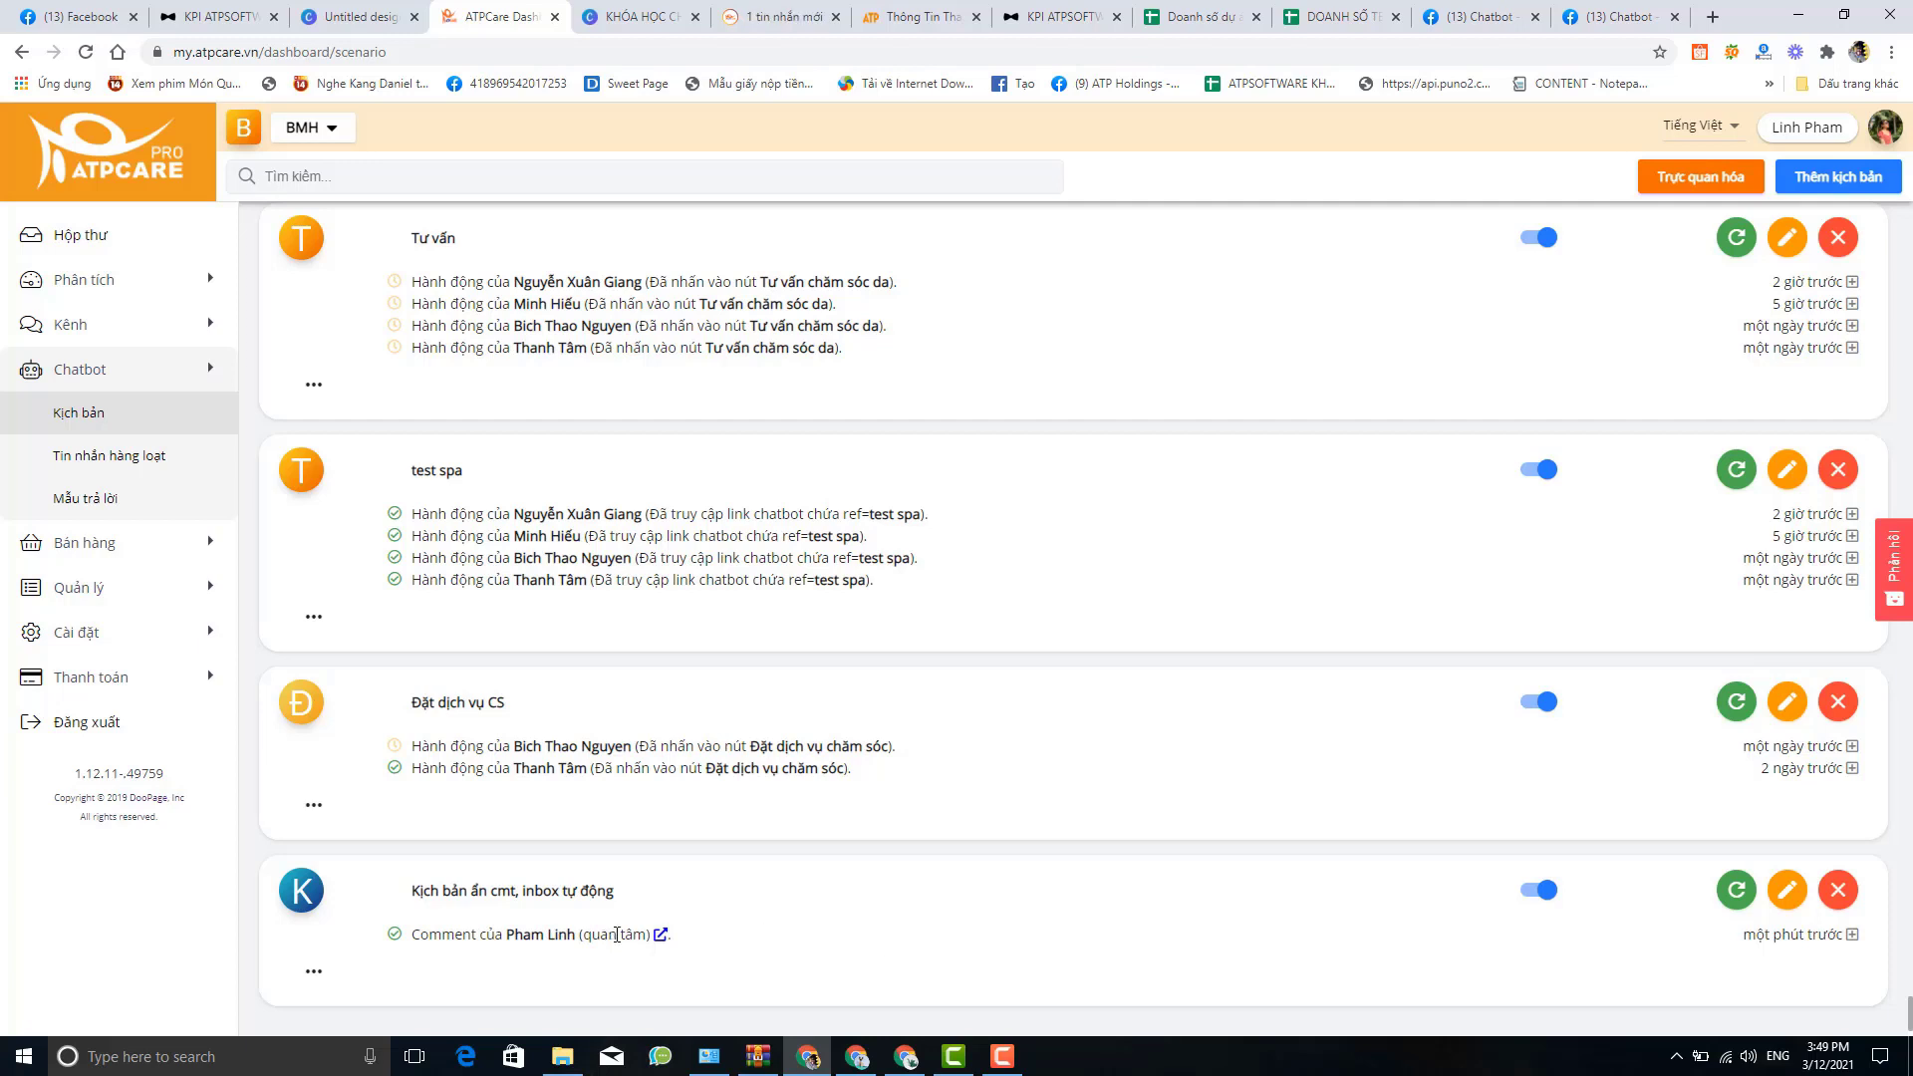
{"action": "left_click", "coordinate": [1852, 934]}
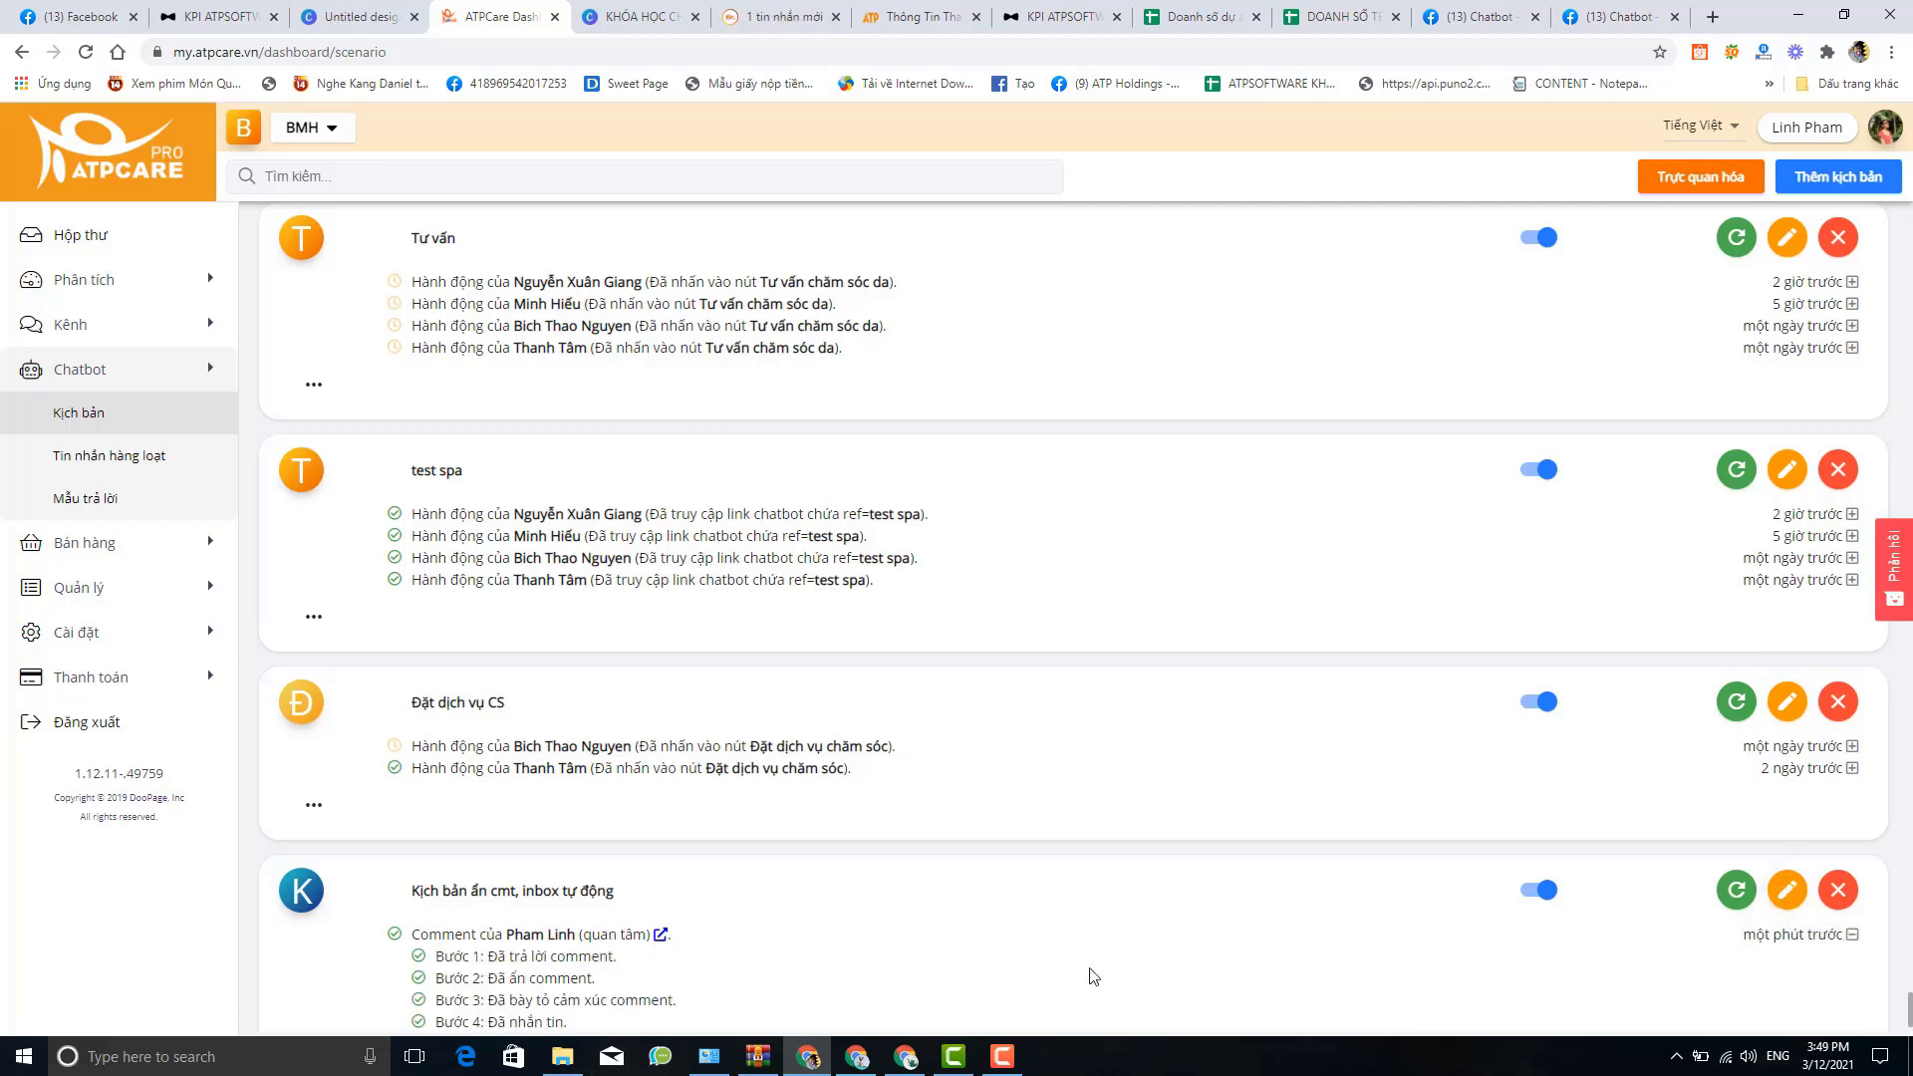
{"action": "scroll", "coordinate": [638, 892], "scroll_direction": "down", "scroll_amount": 1}
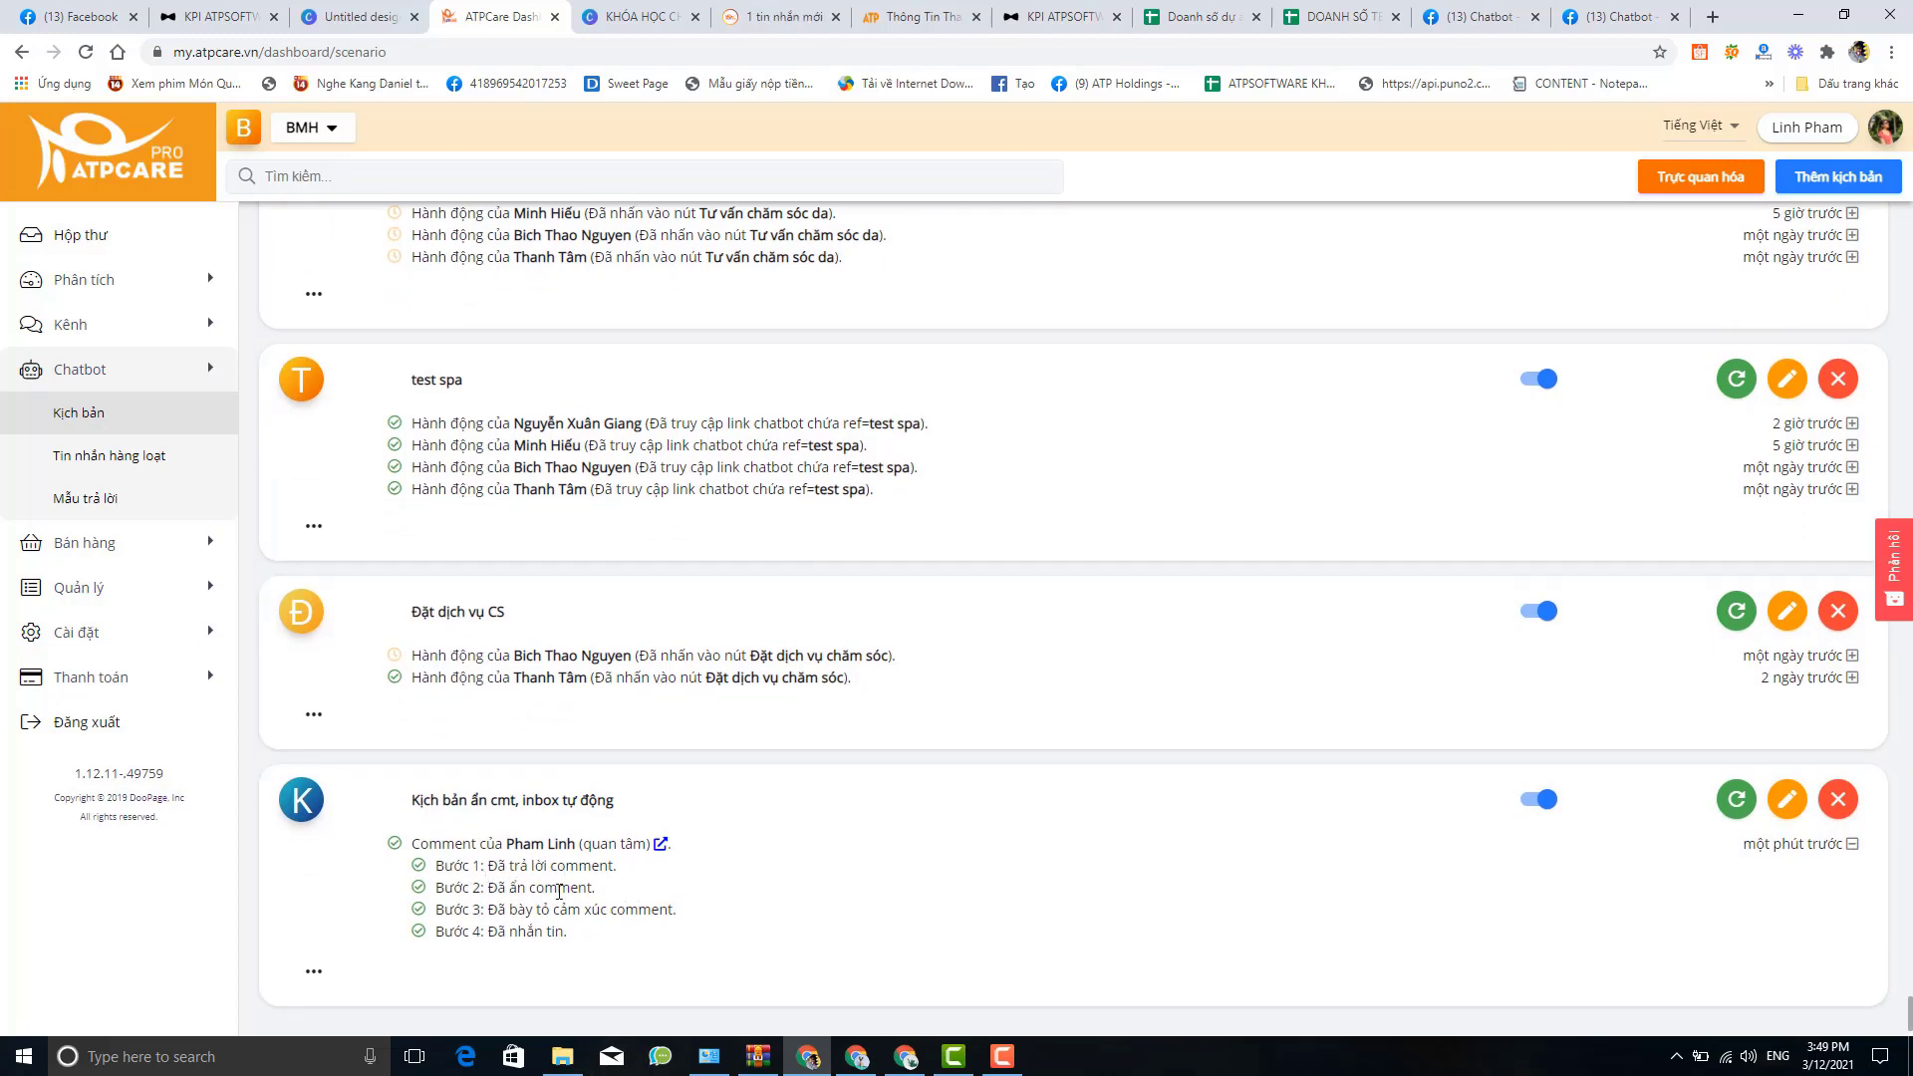